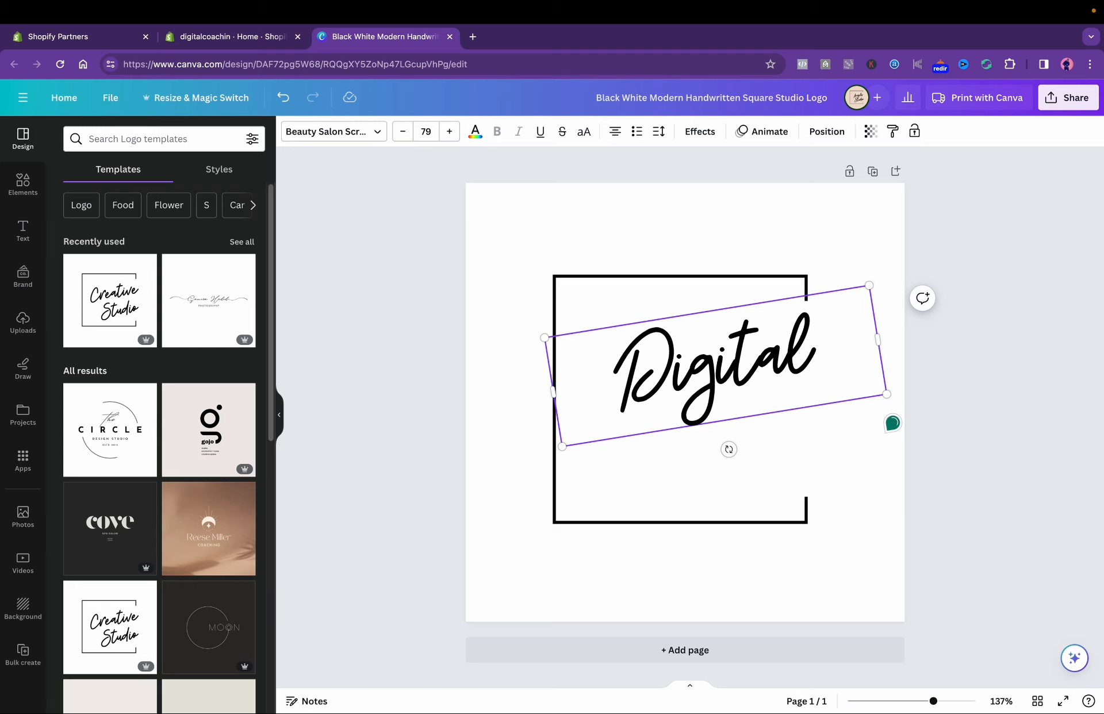
- Complete the logo's second line as "Coachin" under "Digital" and download the design
text(Coach)
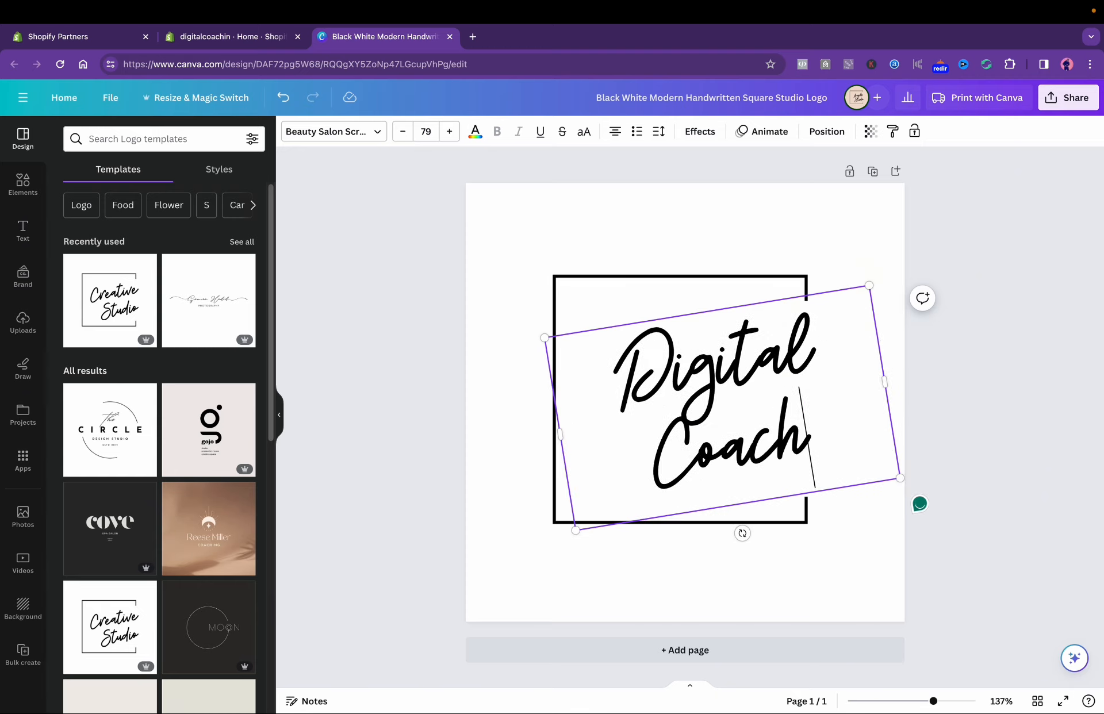
text(in)
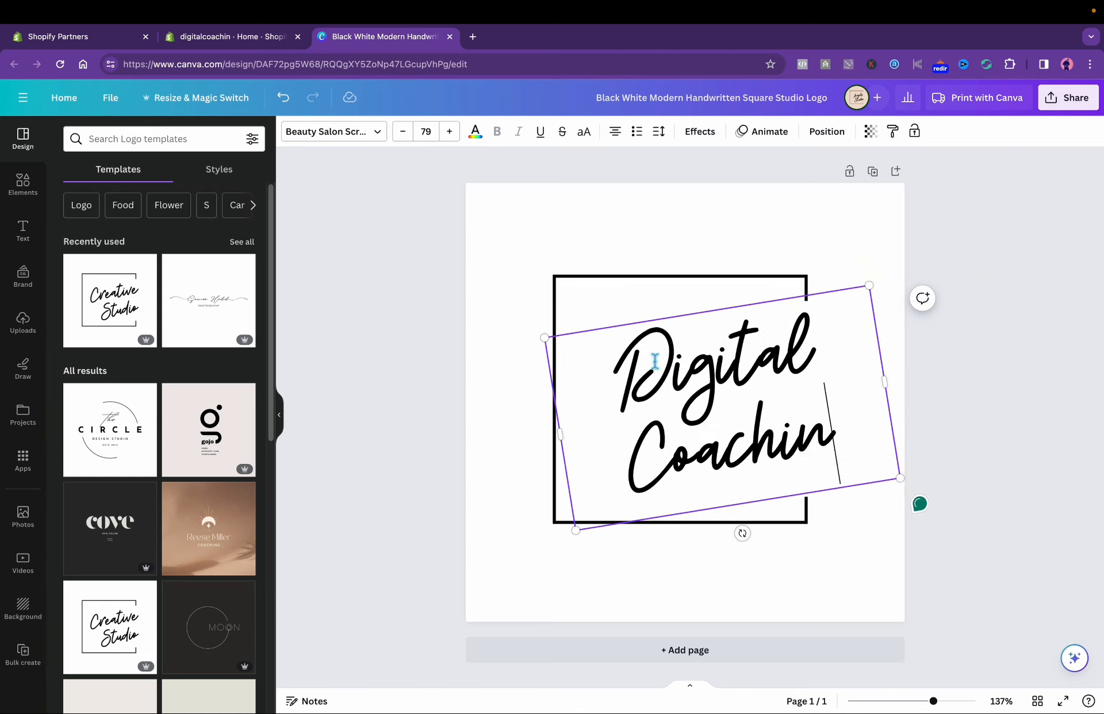
click(1067, 98)
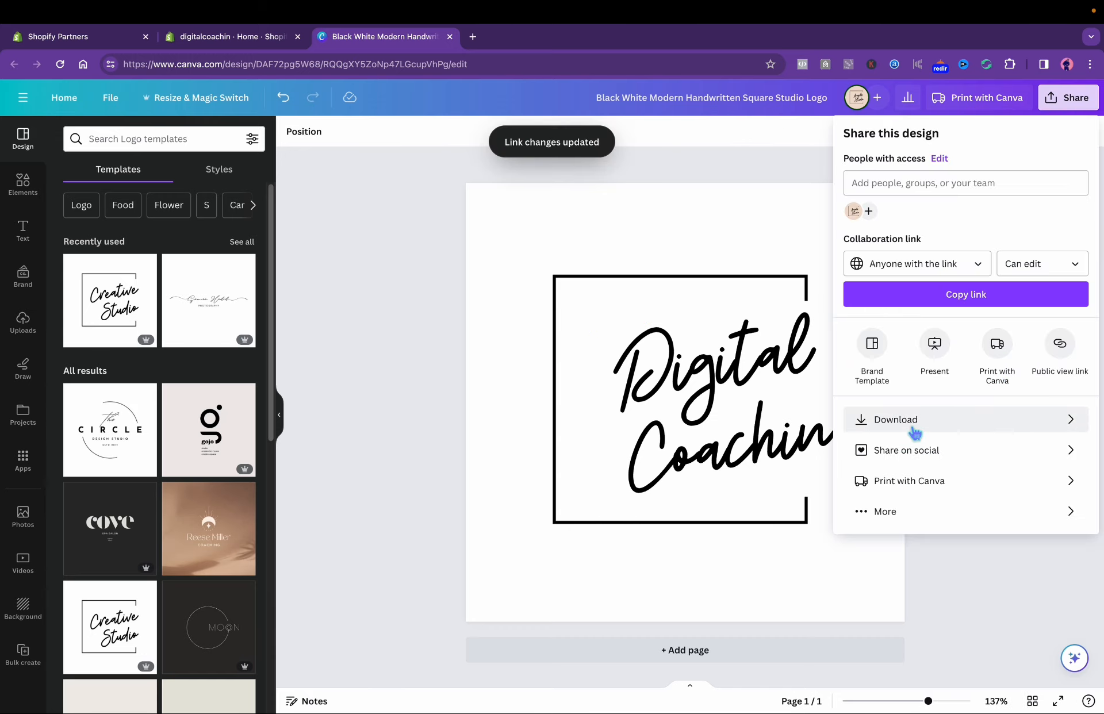
click(914, 430)
click(850, 264)
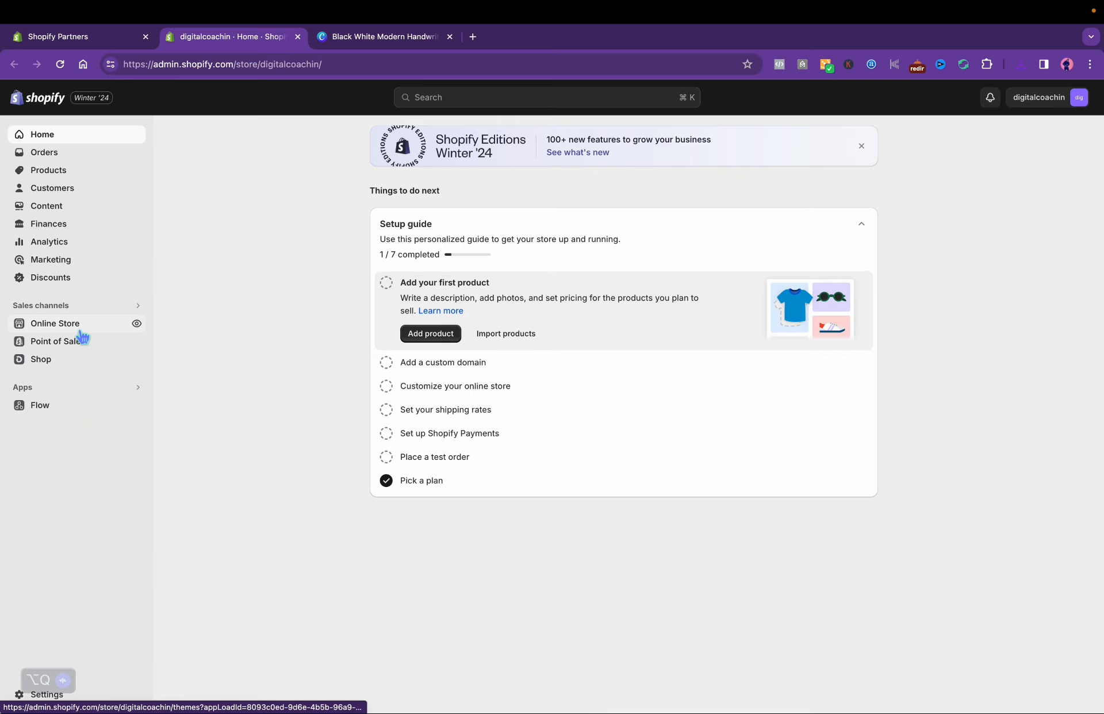
- Switch to the Shopify admin and open the online store's Dawn theme for customization in the mobile preview
click(81, 332)
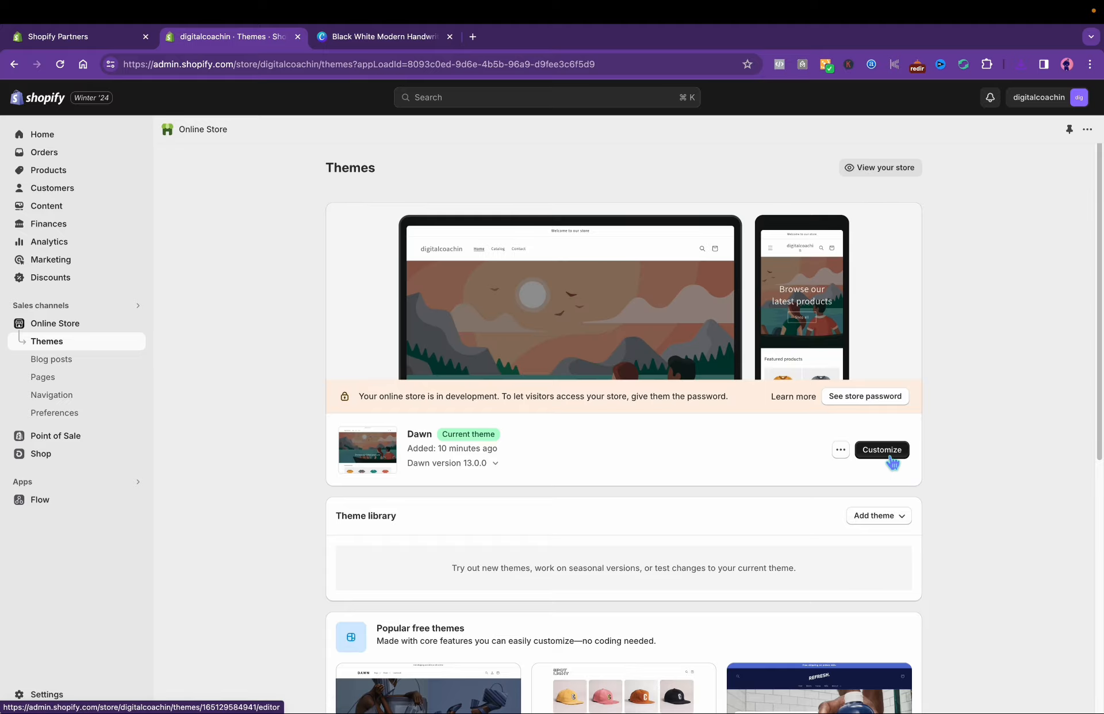
click(893, 454)
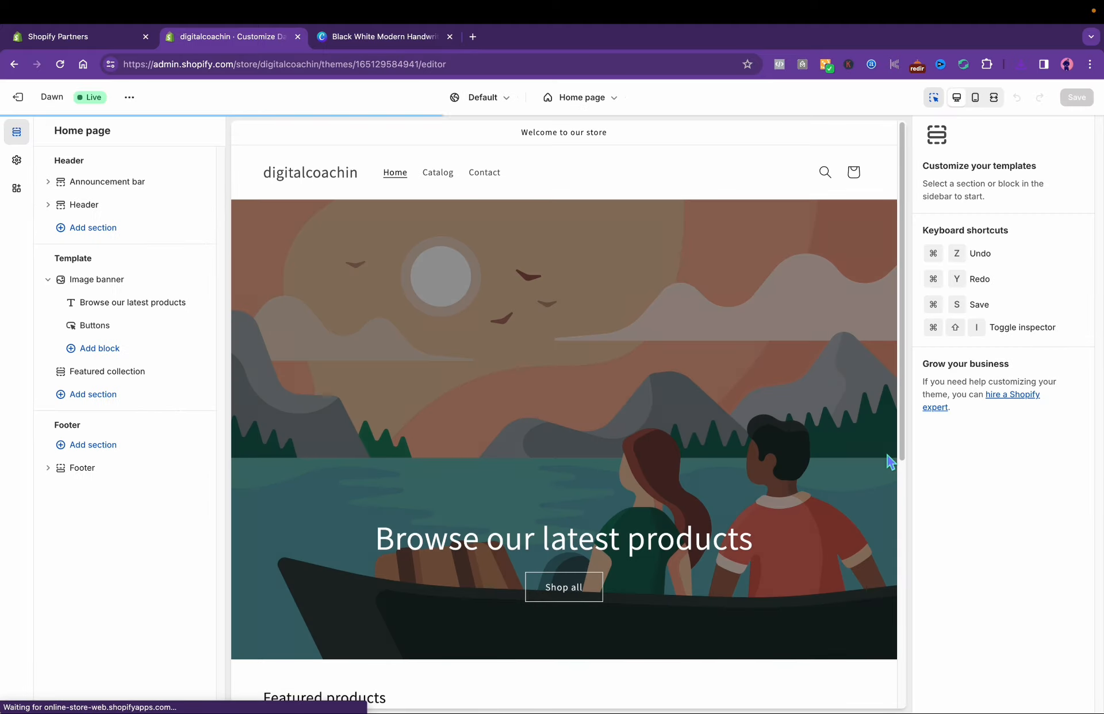
click(986, 109)
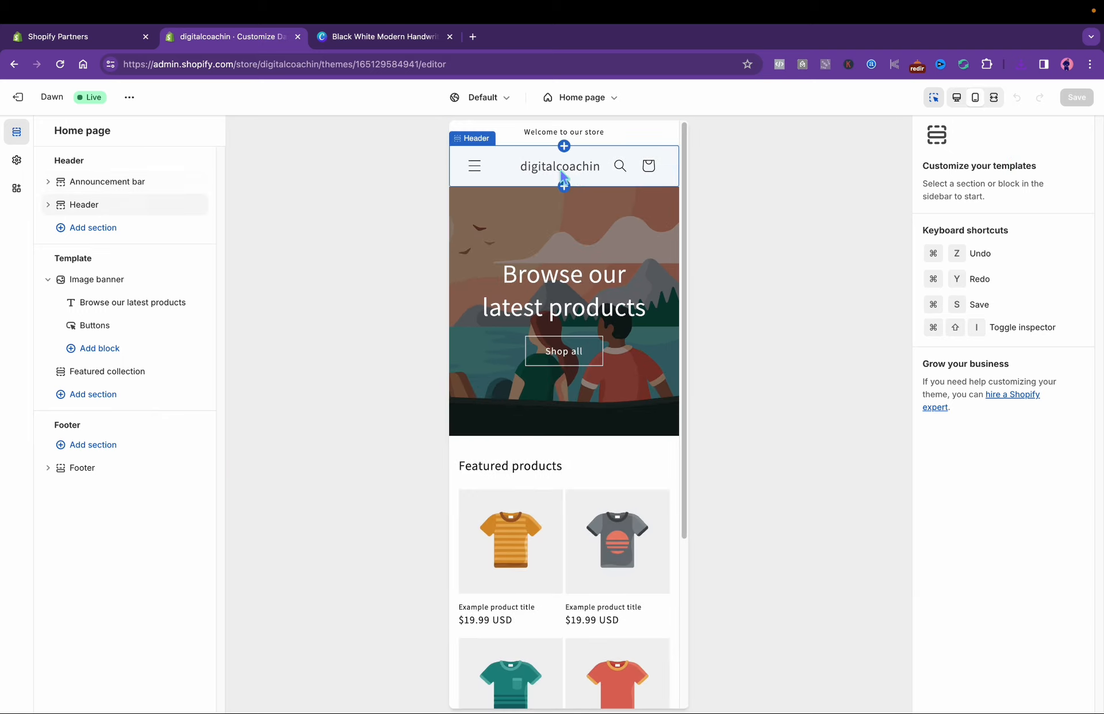
- Change the announcement bar text to "USE CODE "DIGITAL" FOR $$$ OFF" and save the theme
click(600, 137)
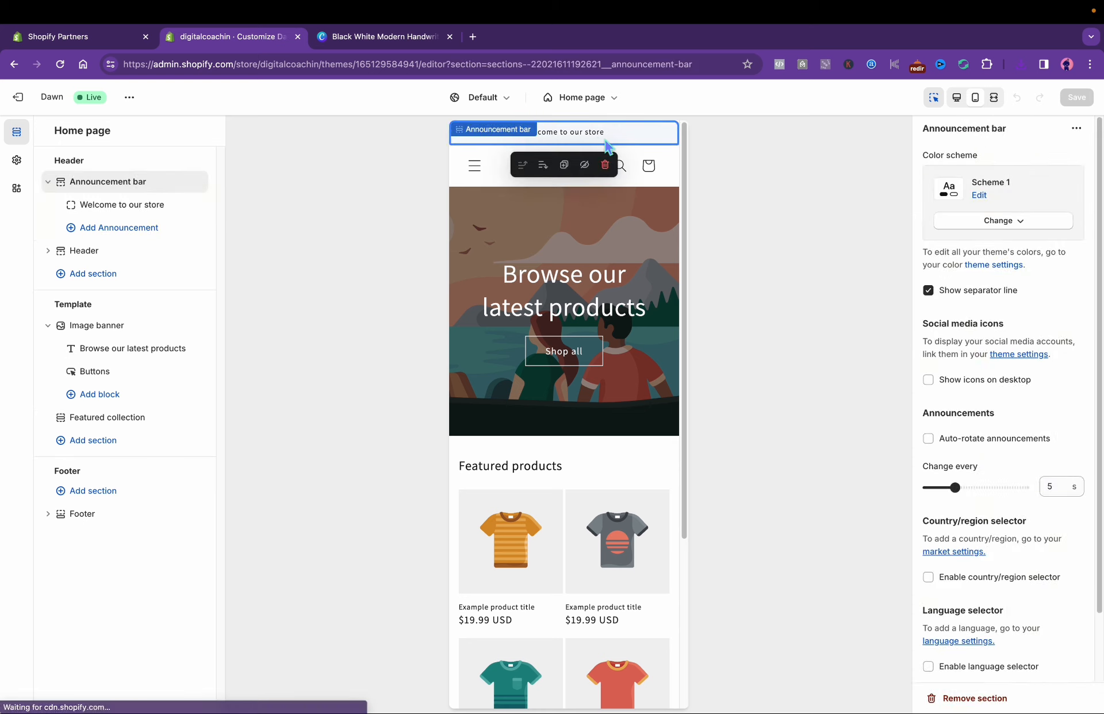
click(138, 207)
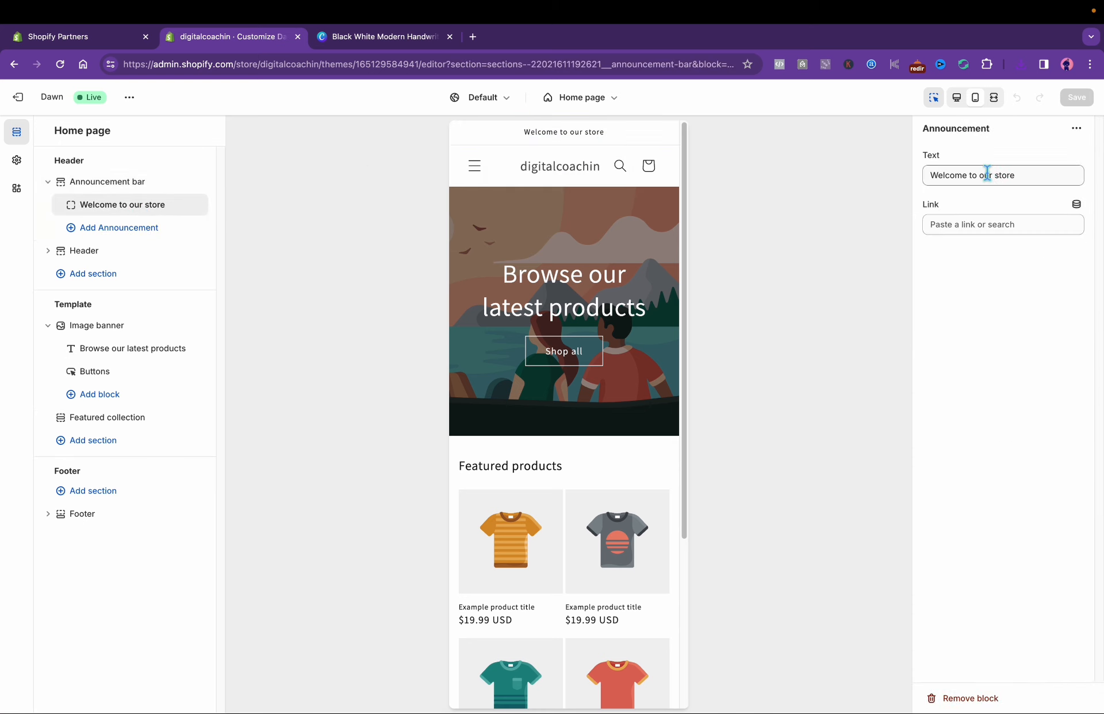
triple_click(986, 174)
text(u)
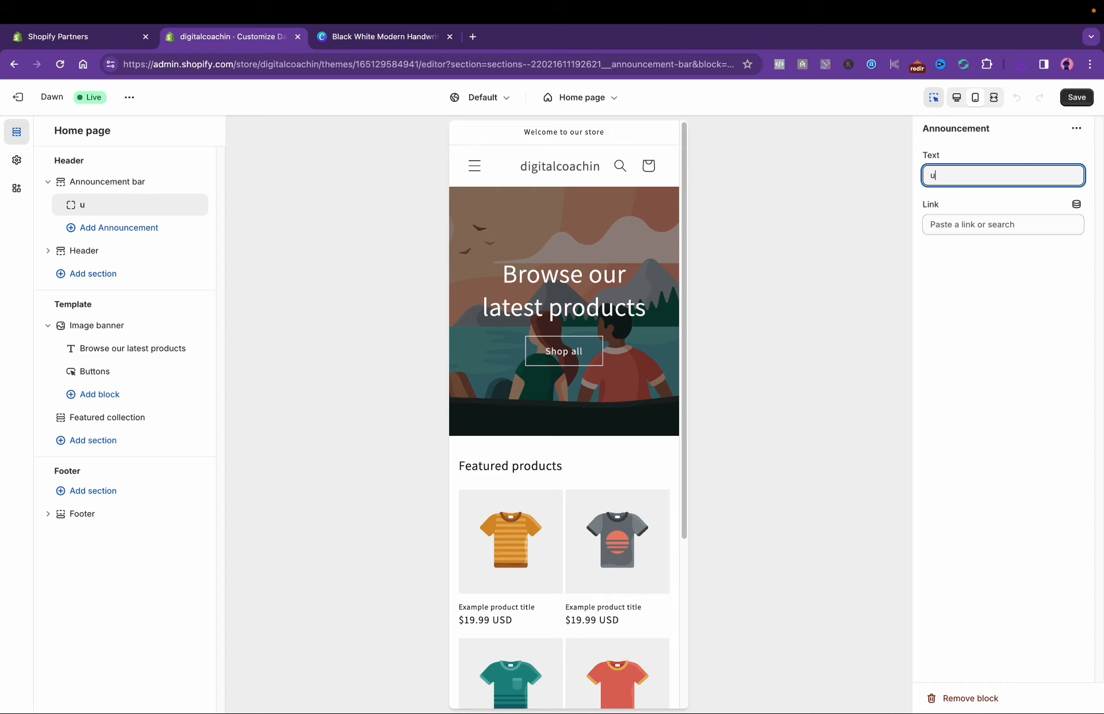
key(BackSpace)
key(BackSpace)
text(USE)
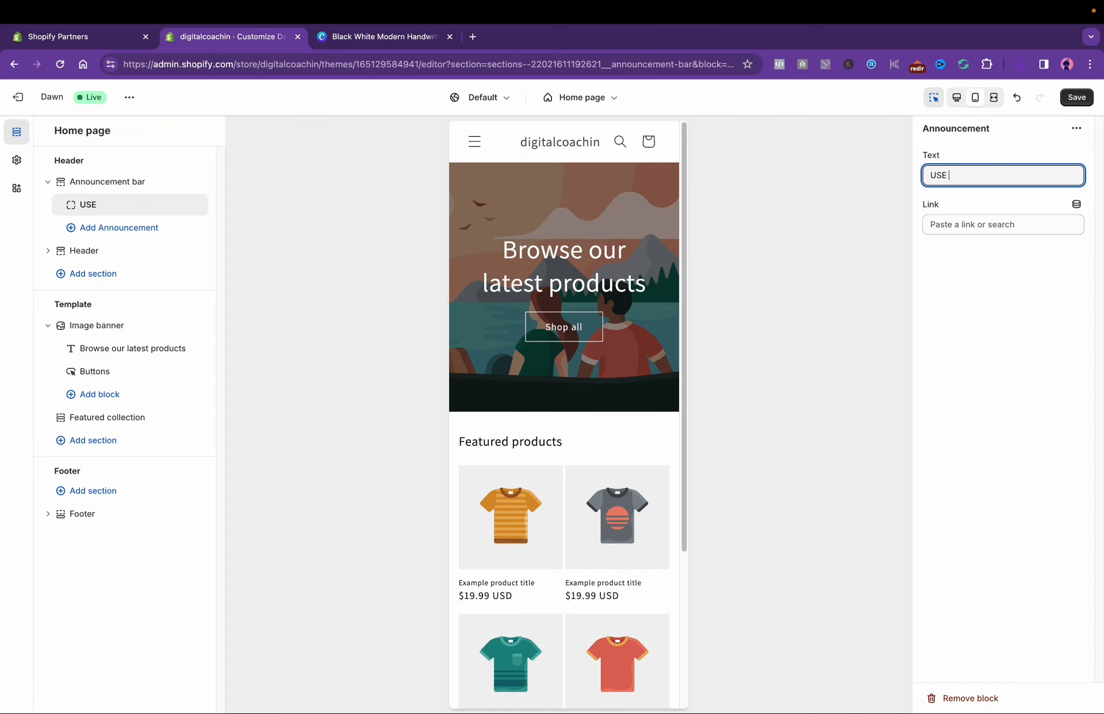
text( CODE "D)
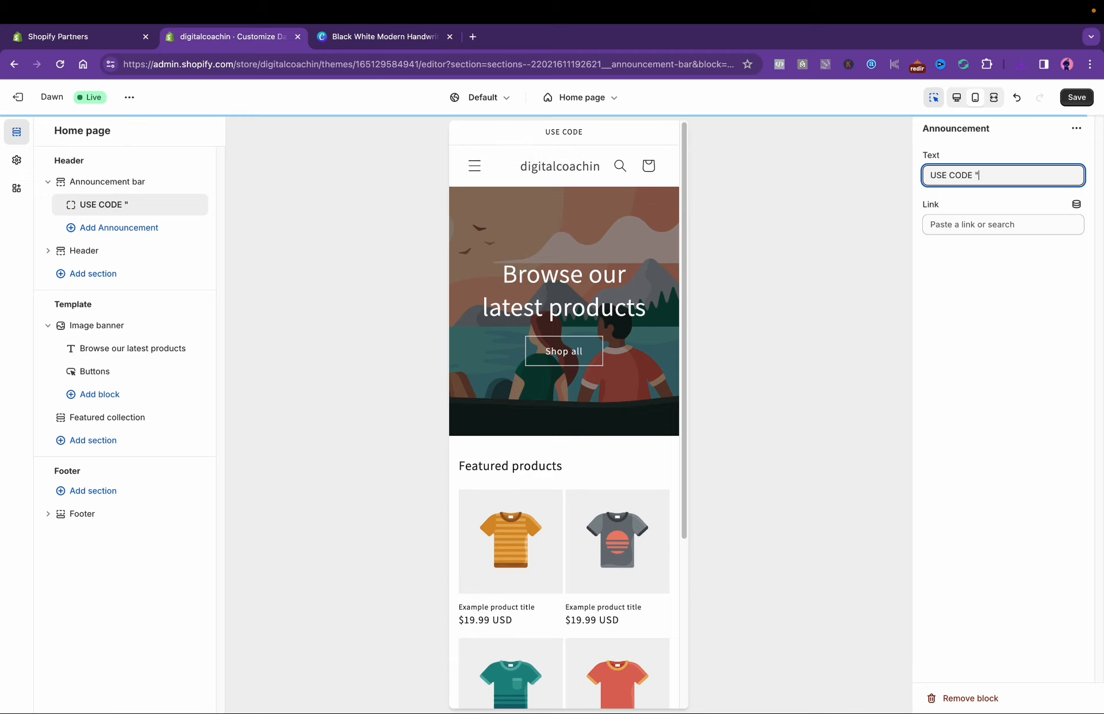
text(IGITA)
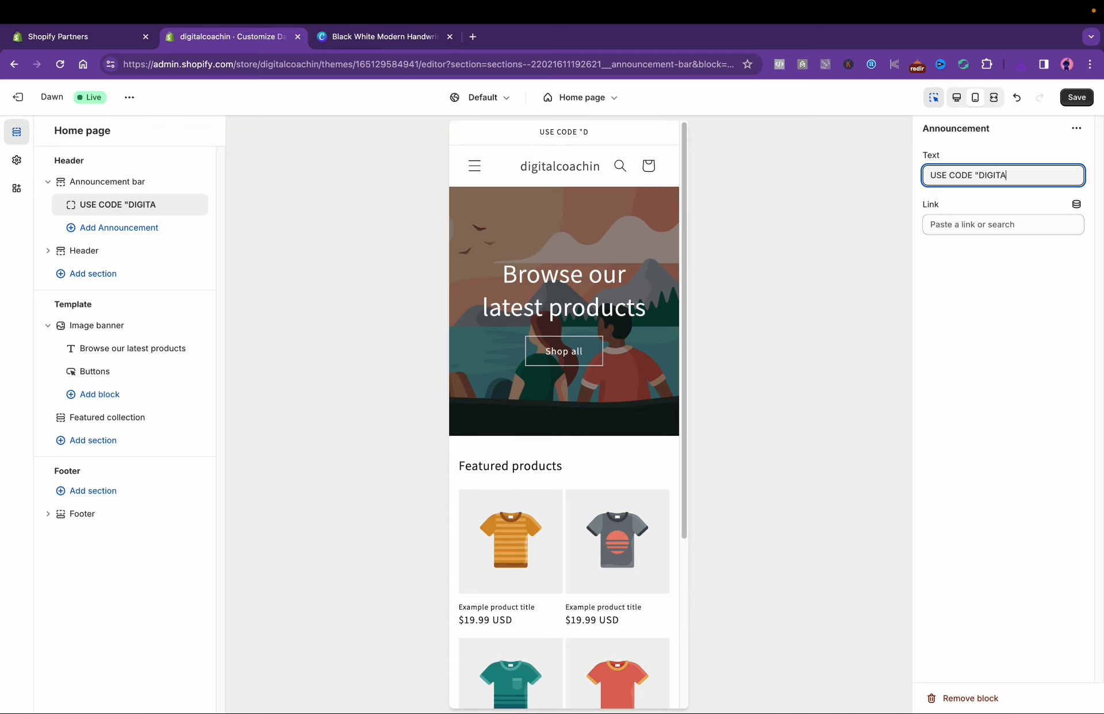
text(L" FOR $$$ OFF)
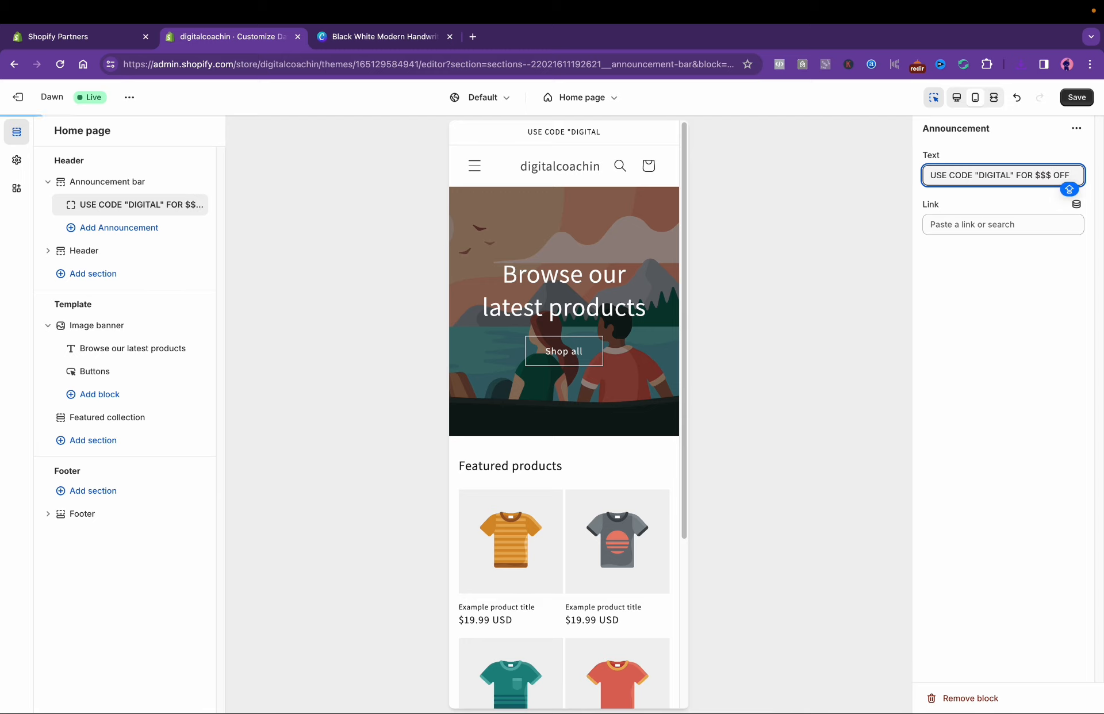
click(1088, 102)
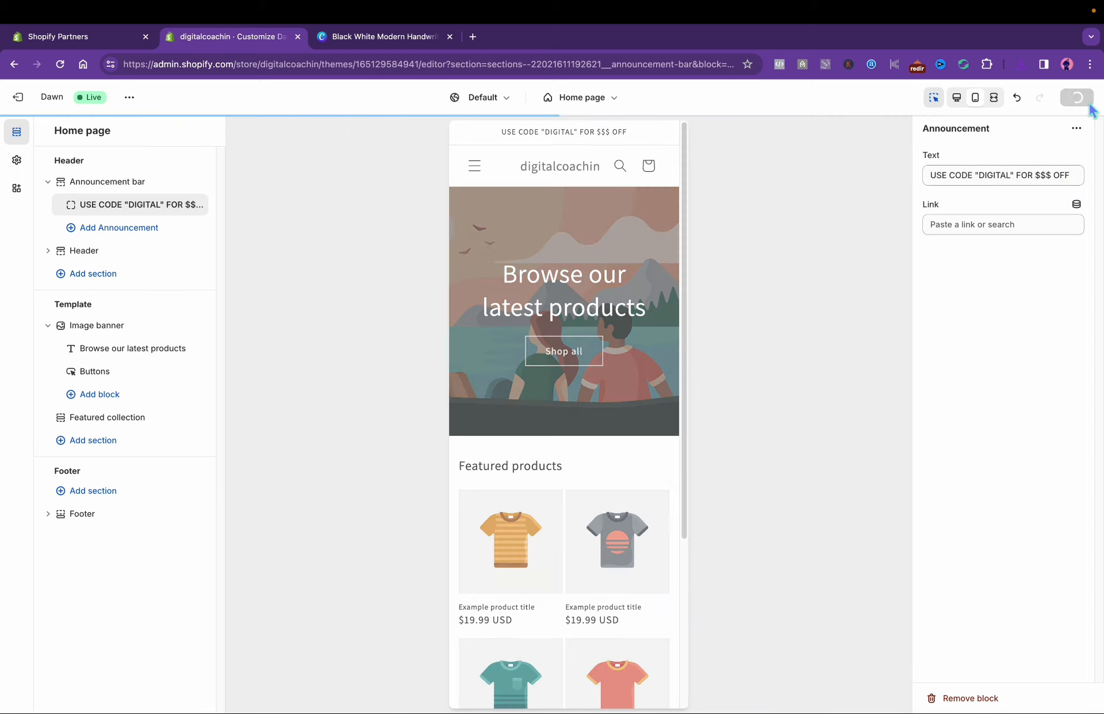
- Add the Black_White_Modern_Handwritten_Square_Studio_Logo PNG as the store logo with a 300 px desktop width and save the theme
click(972, 207)
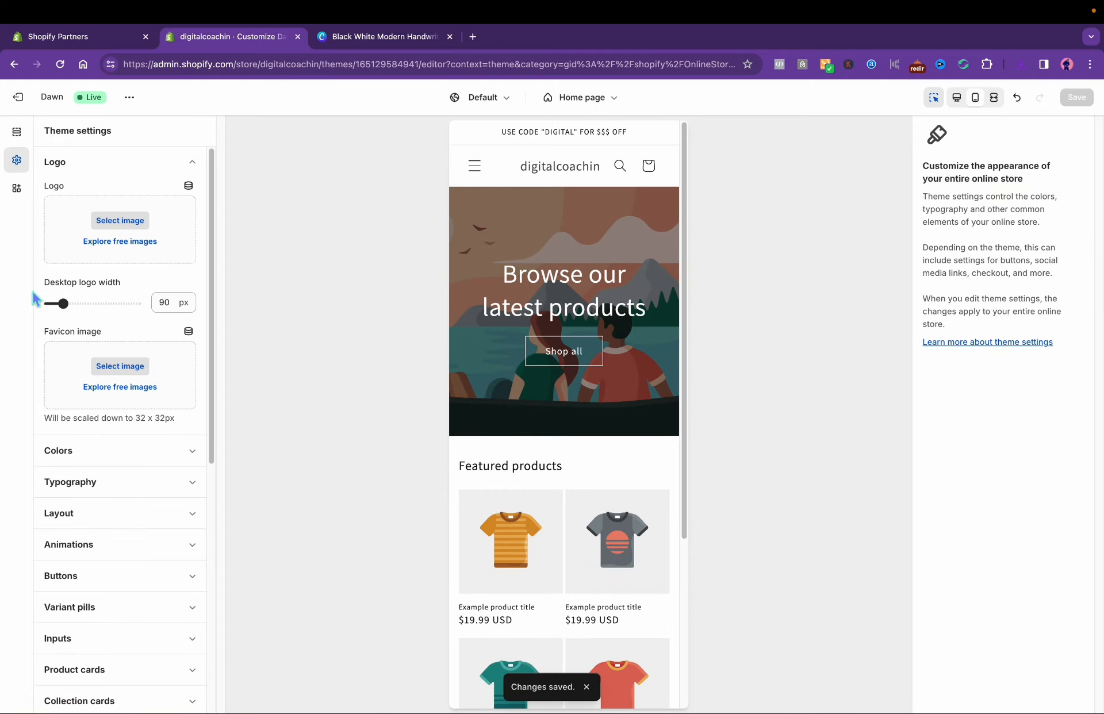
click(124, 220)
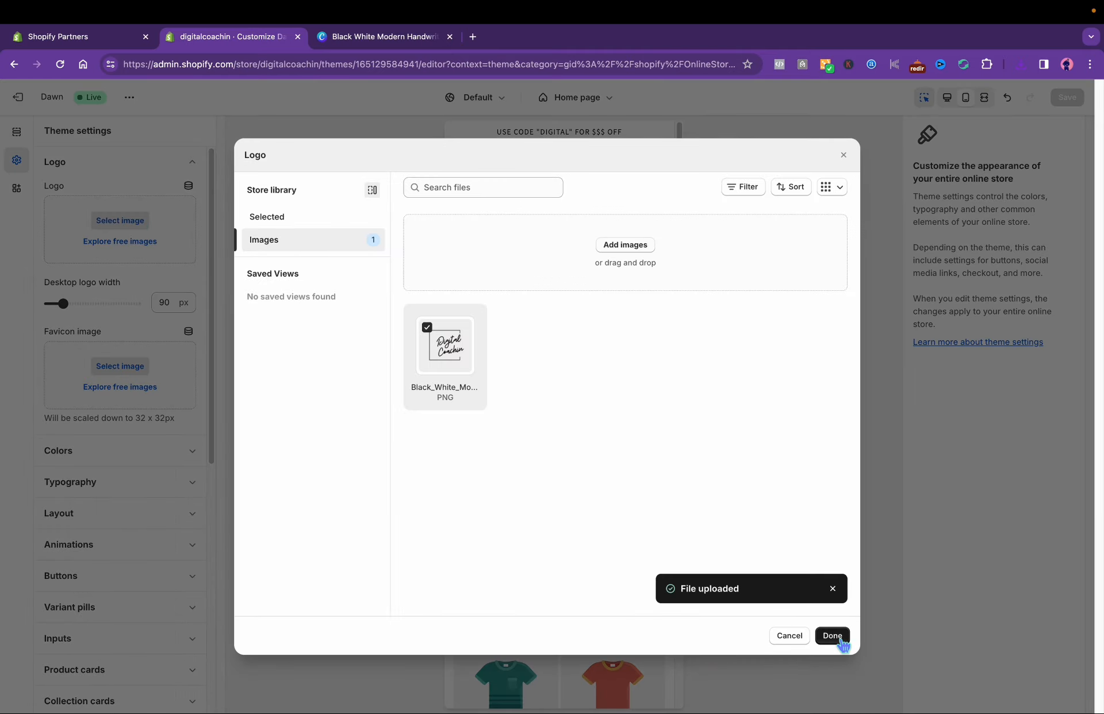
click(835, 637)
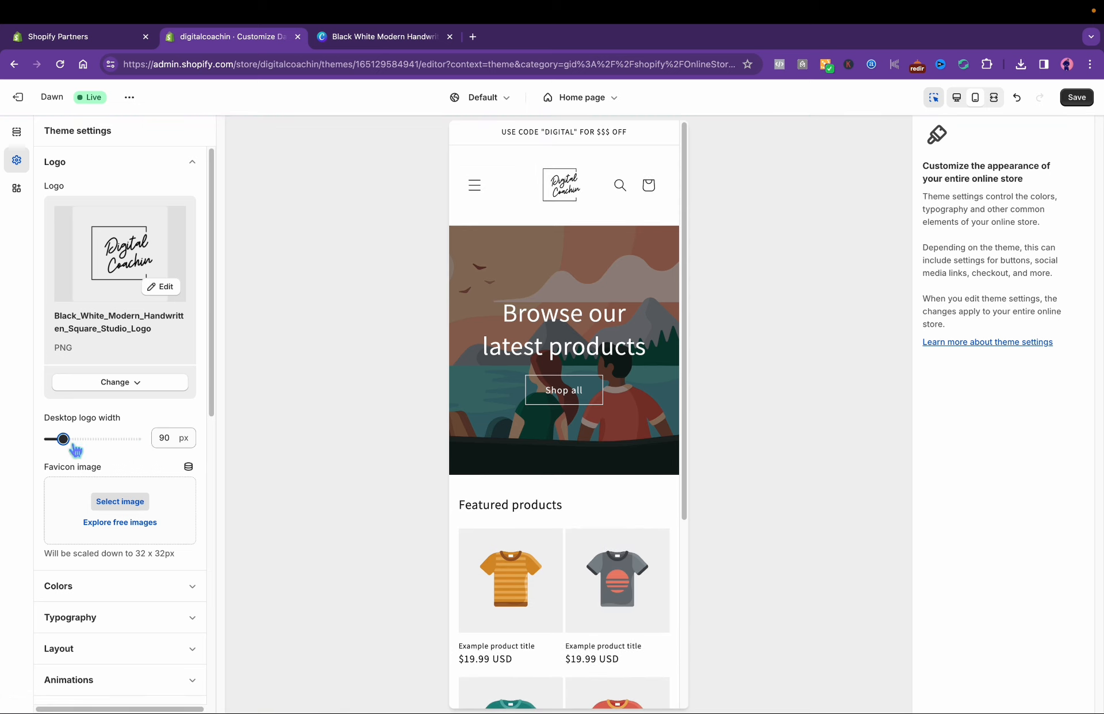
drag(63, 439, 167, 435)
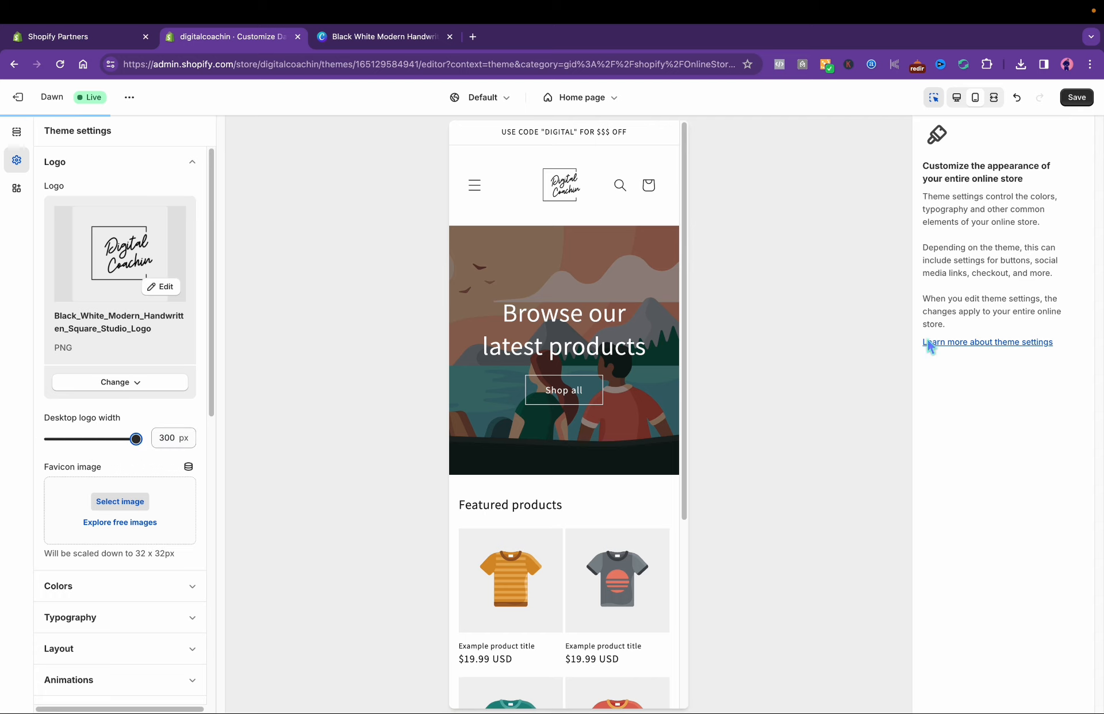
click(1076, 97)
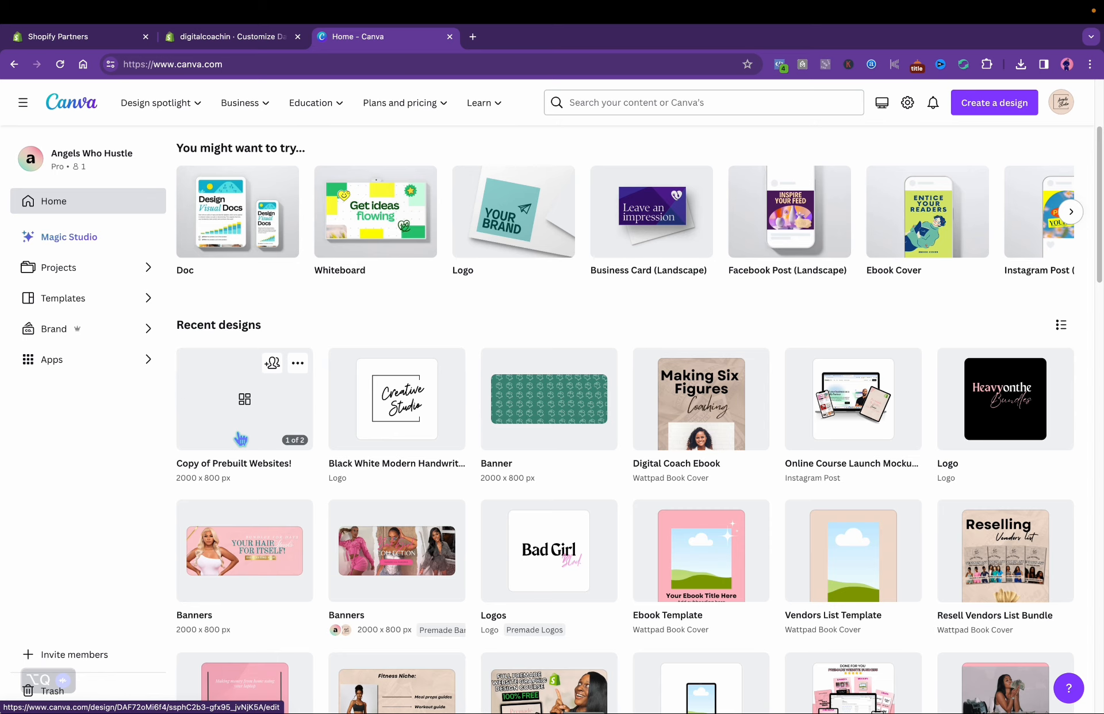
- Switch to Canva, open the "Copy of Prebuilt Websites!" design and rename it "Banners"
click(240, 439)
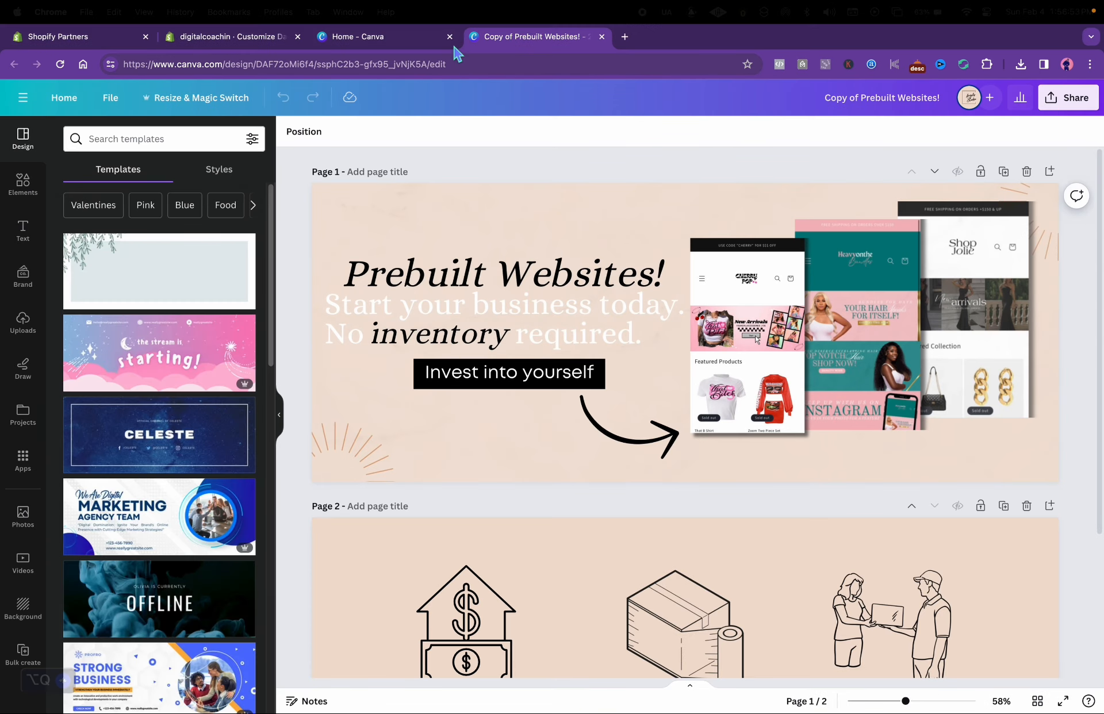
click(450, 36)
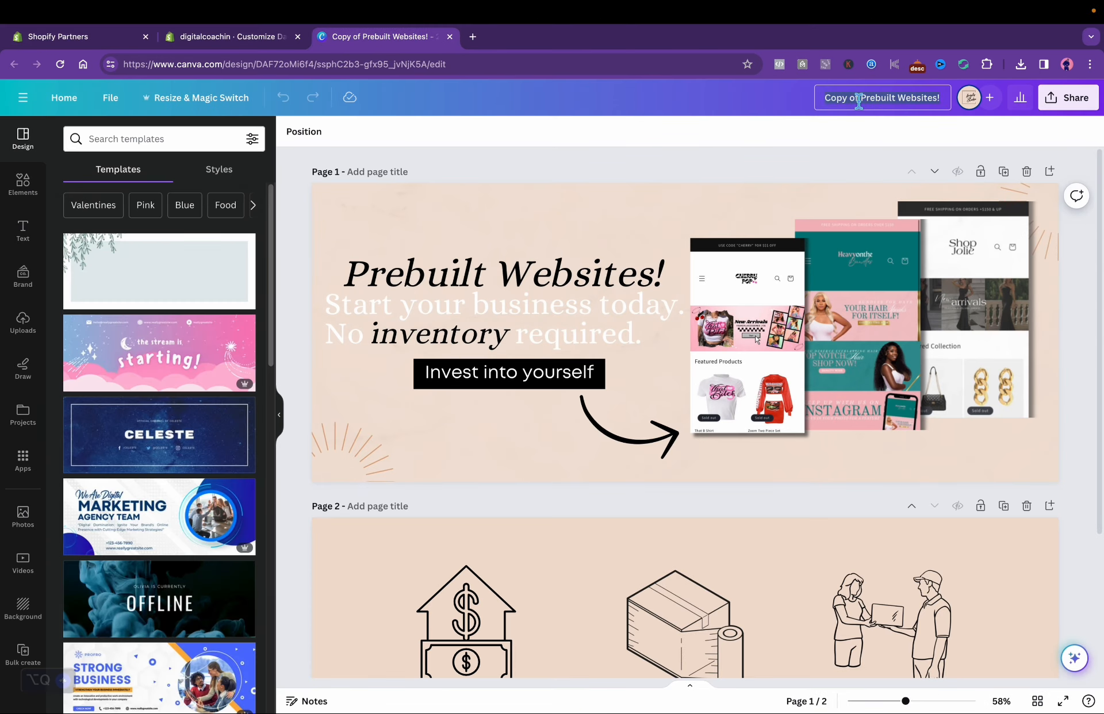
text(BANN)
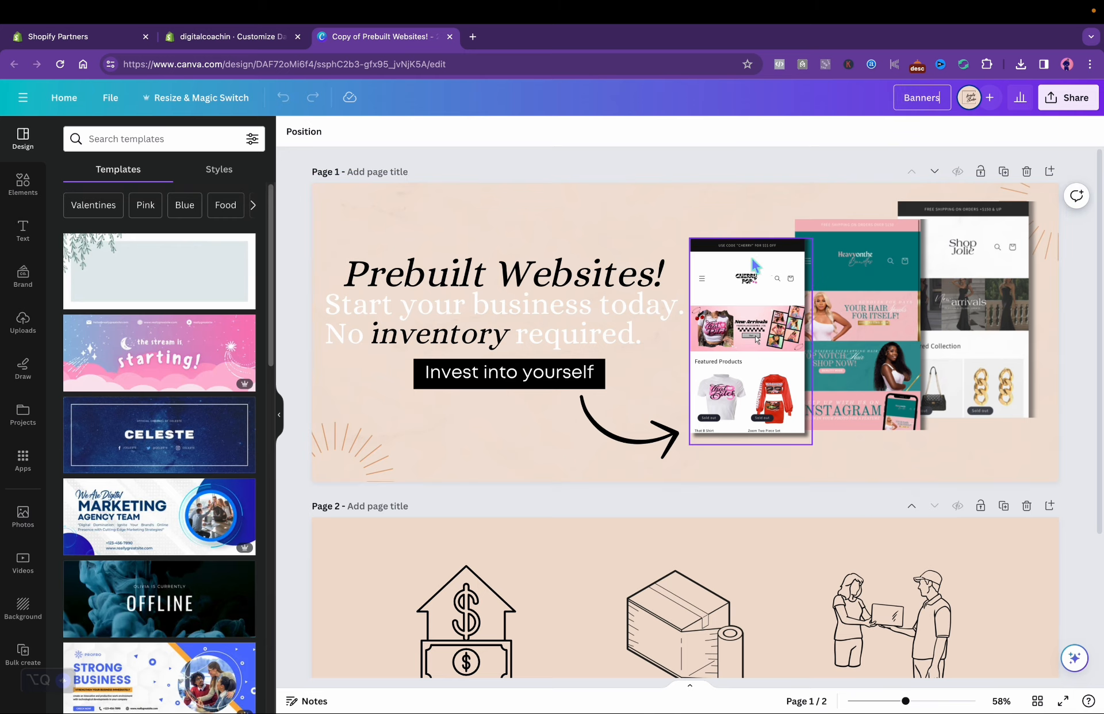
- Delete the three website mockup images from the page 1 banner
drag(715, 217, 688, 391)
drag(828, 247, 937, 299)
key(Delete)
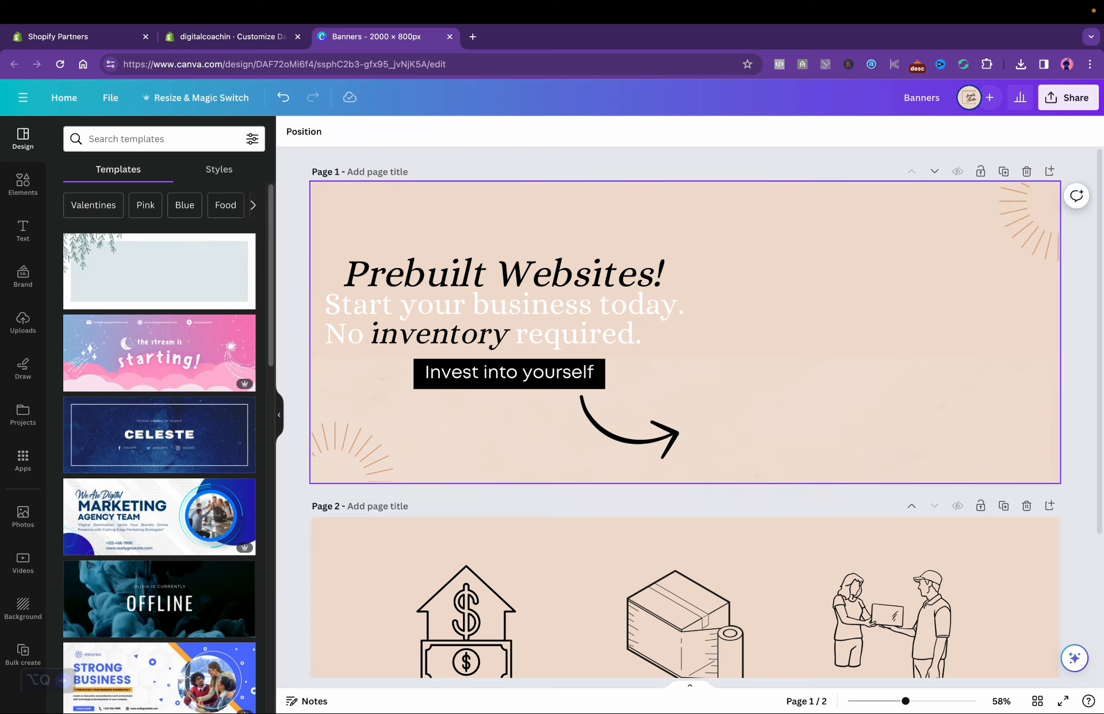
click(748, 427)
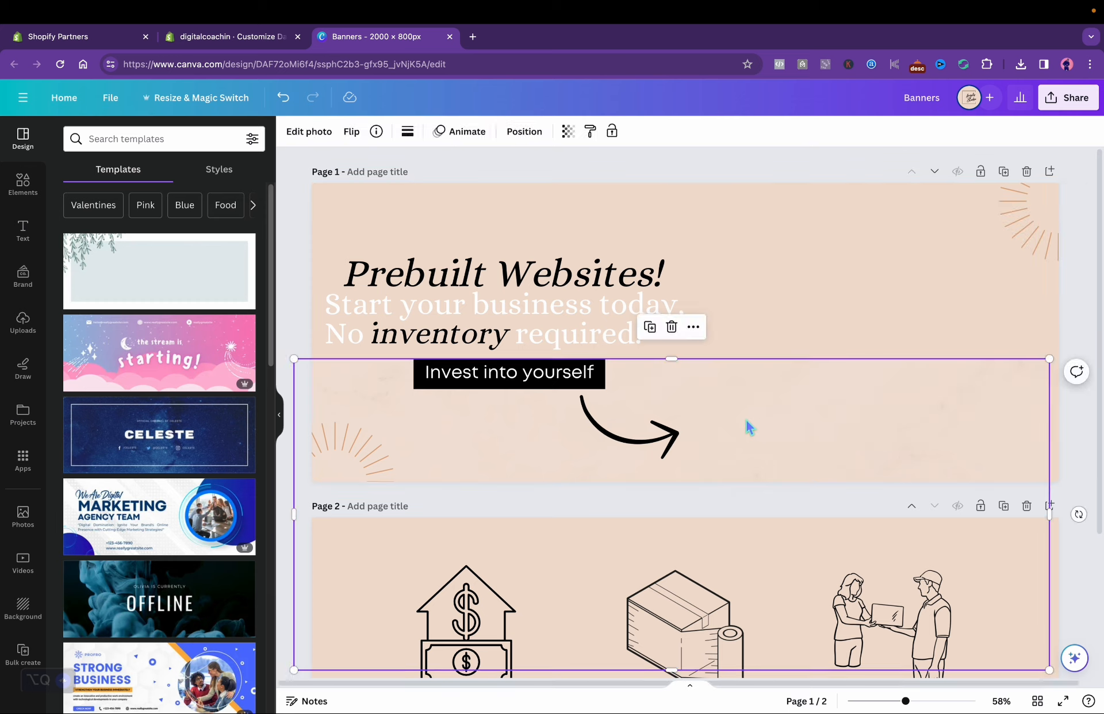
click(788, 311)
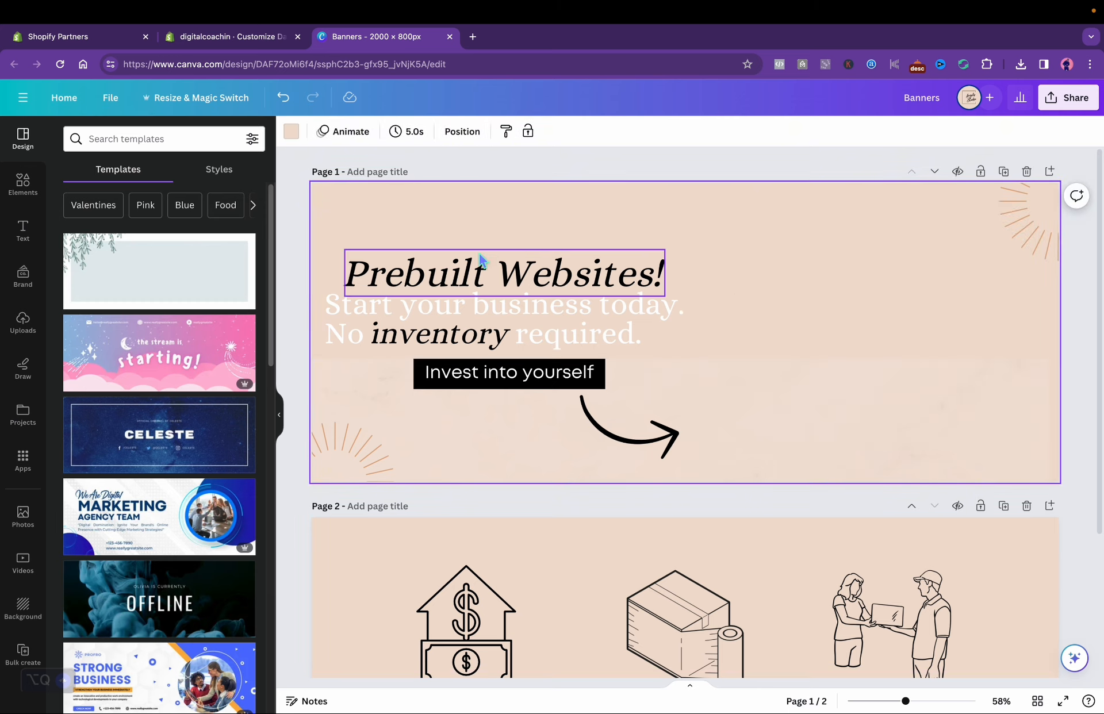
- Replace the page 1 headline with "Digital Business Coaching!", fit it on one line at size 63.3 and position it above the subheading
double_click(484, 287)
text(Digital Bu)
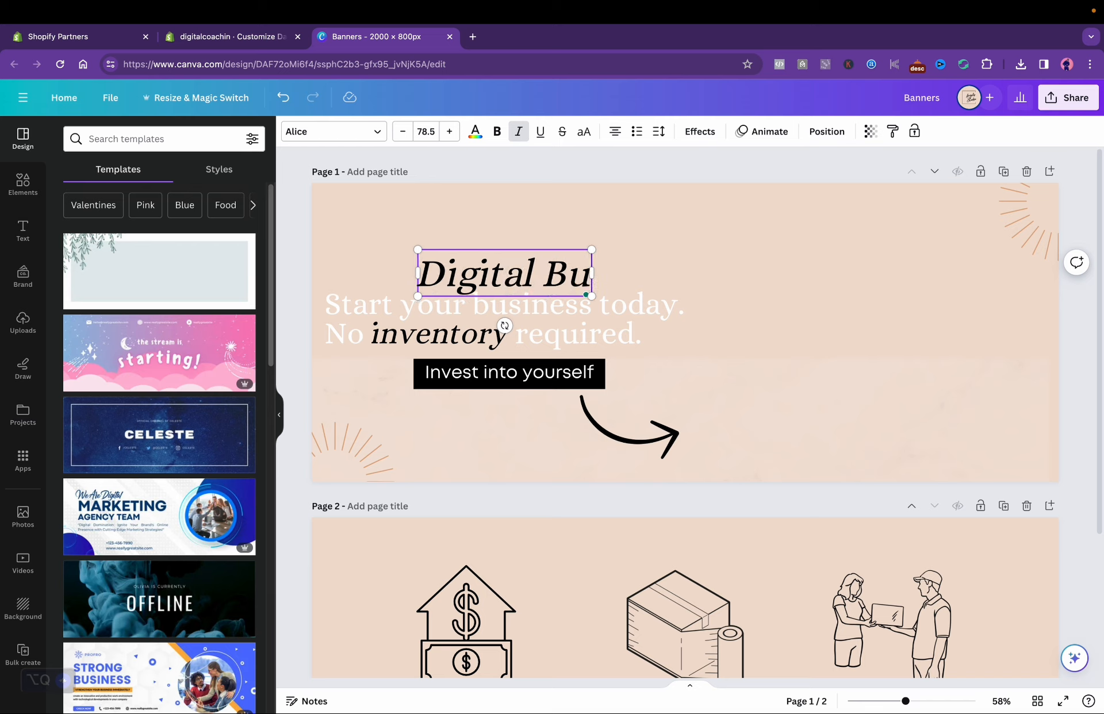
text(siness)
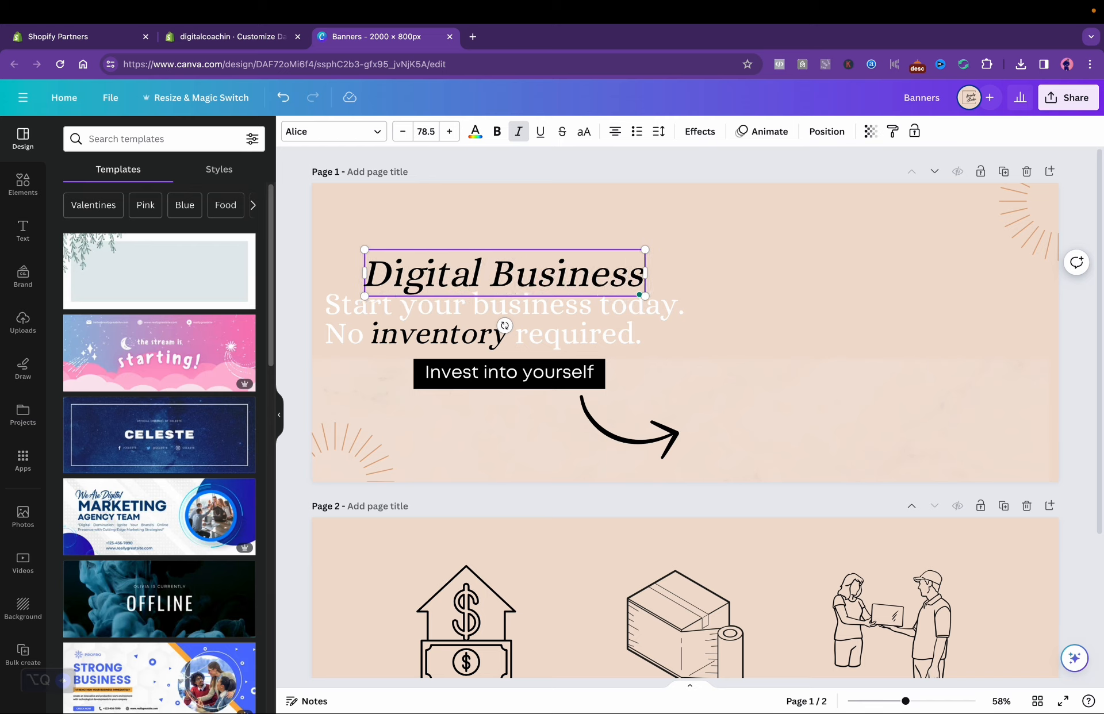
text( C)
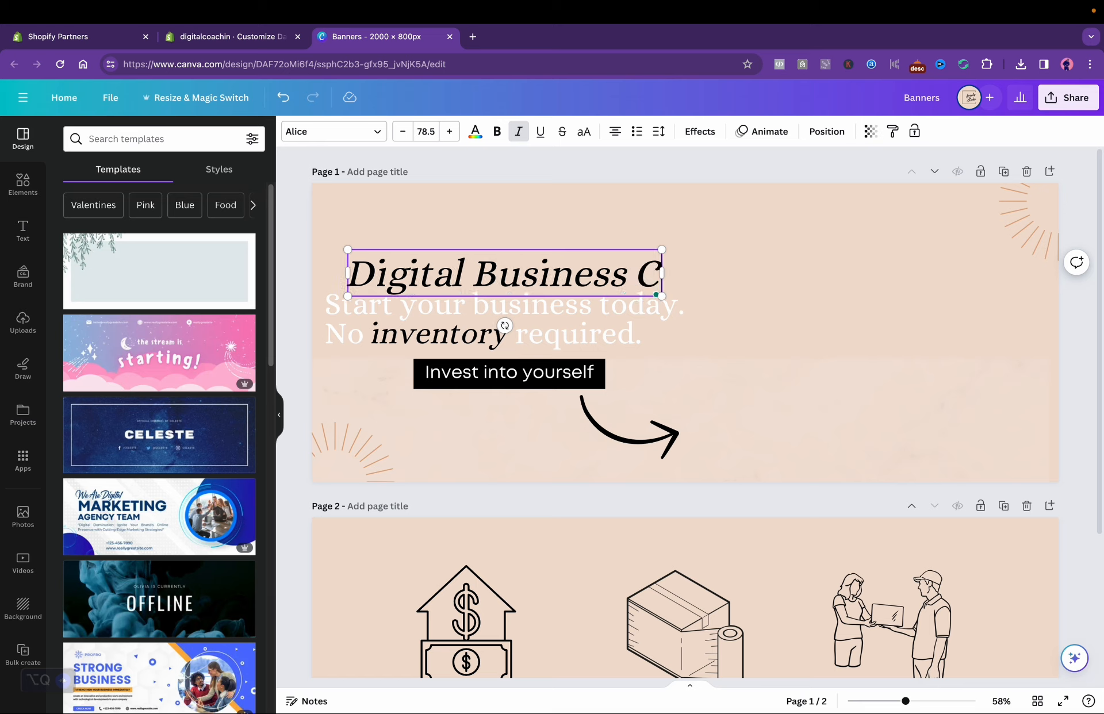
text(oaching)
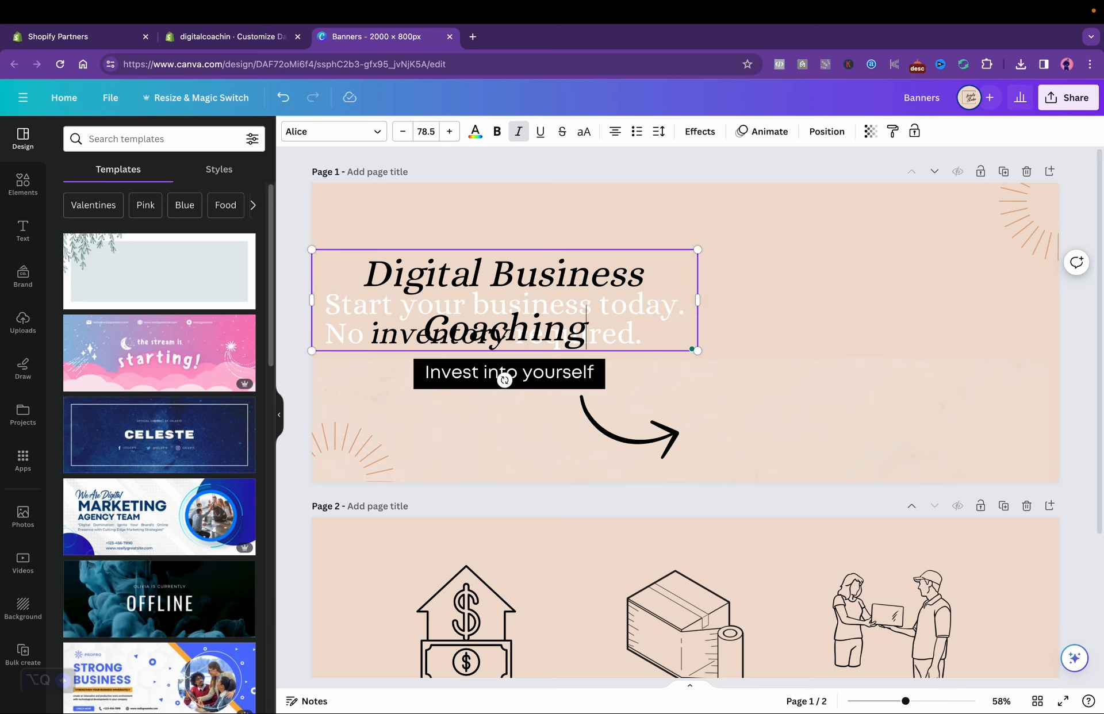
text(!)
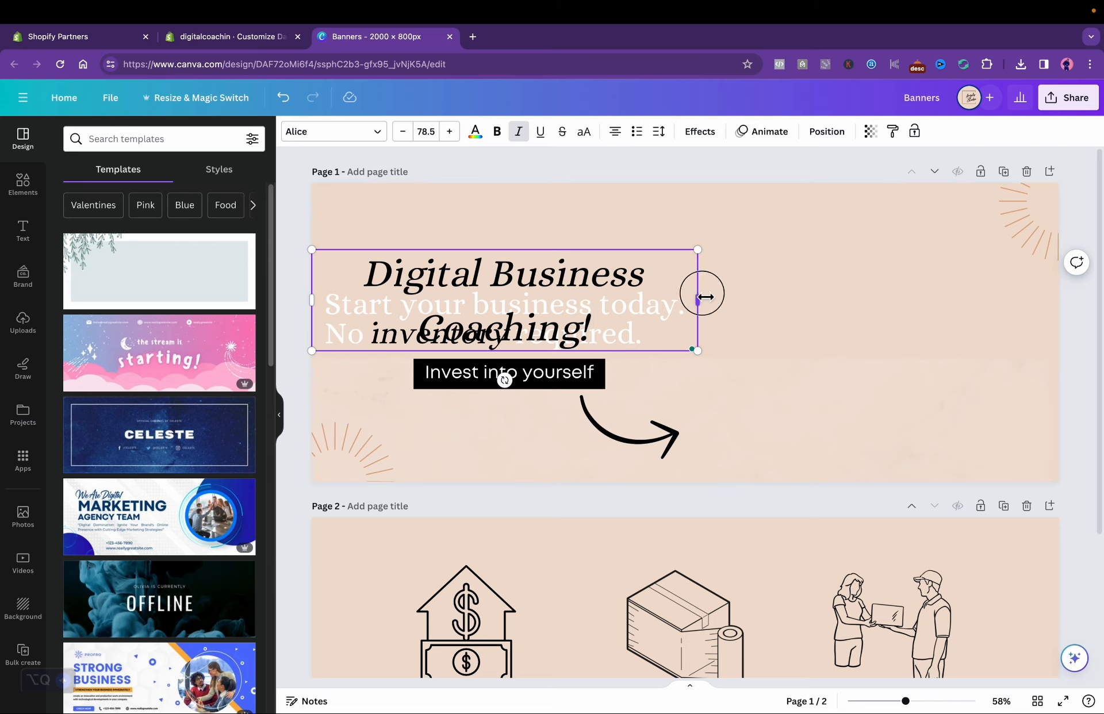
mouse_move(705, 296)
mouse_down()
mouse_move(805, 277)
mouse_move(788, 277)
mouse_move(789, 294)
mouse_move(717, 271)
mouse_move(691, 286)
mouse_up()
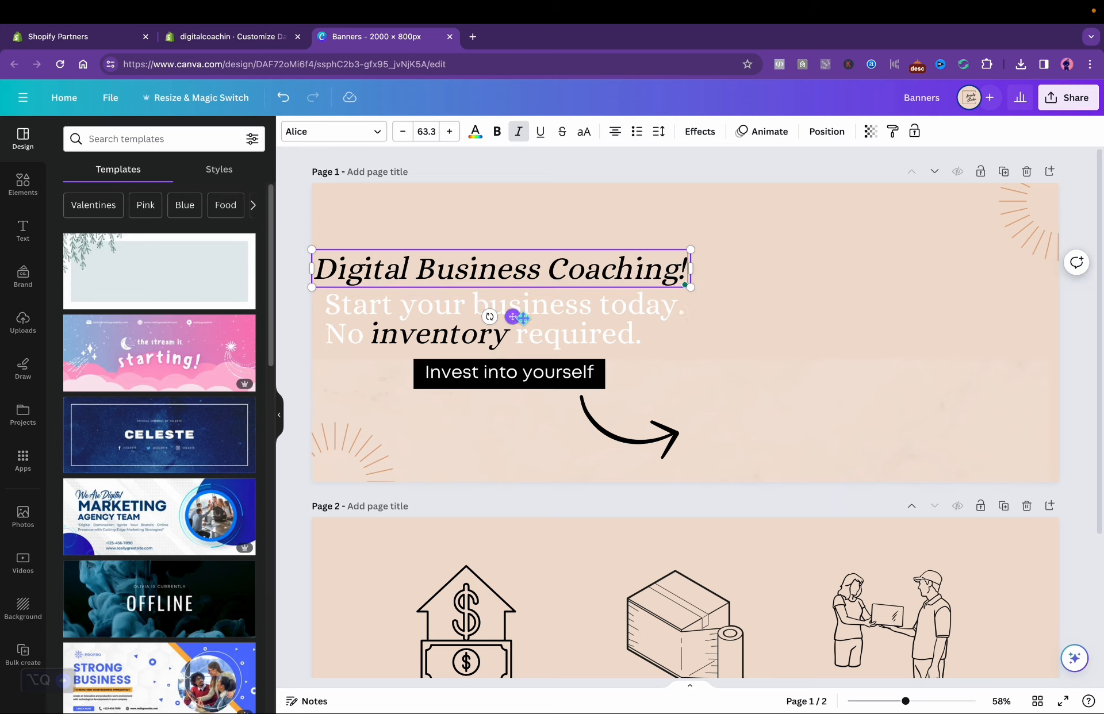
drag(512, 316, 527, 320)
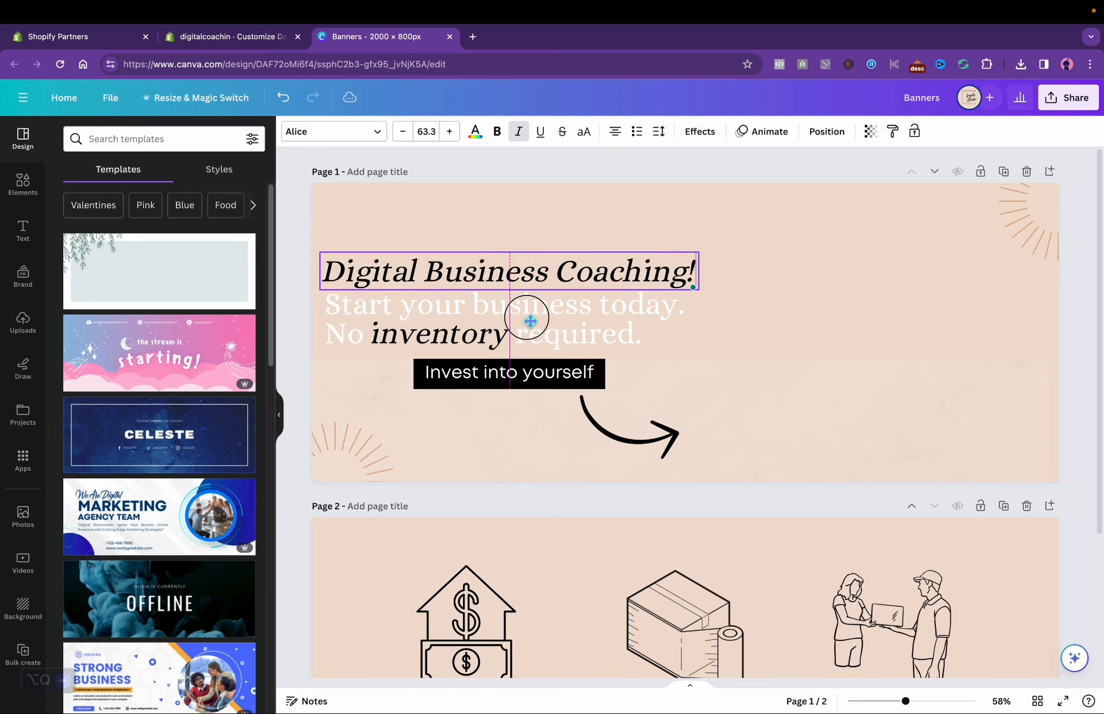
- Replace the subheading's second line with "1 on 1 coaching slots open."
triple_click(527, 320)
text(1 on 1 coaching )
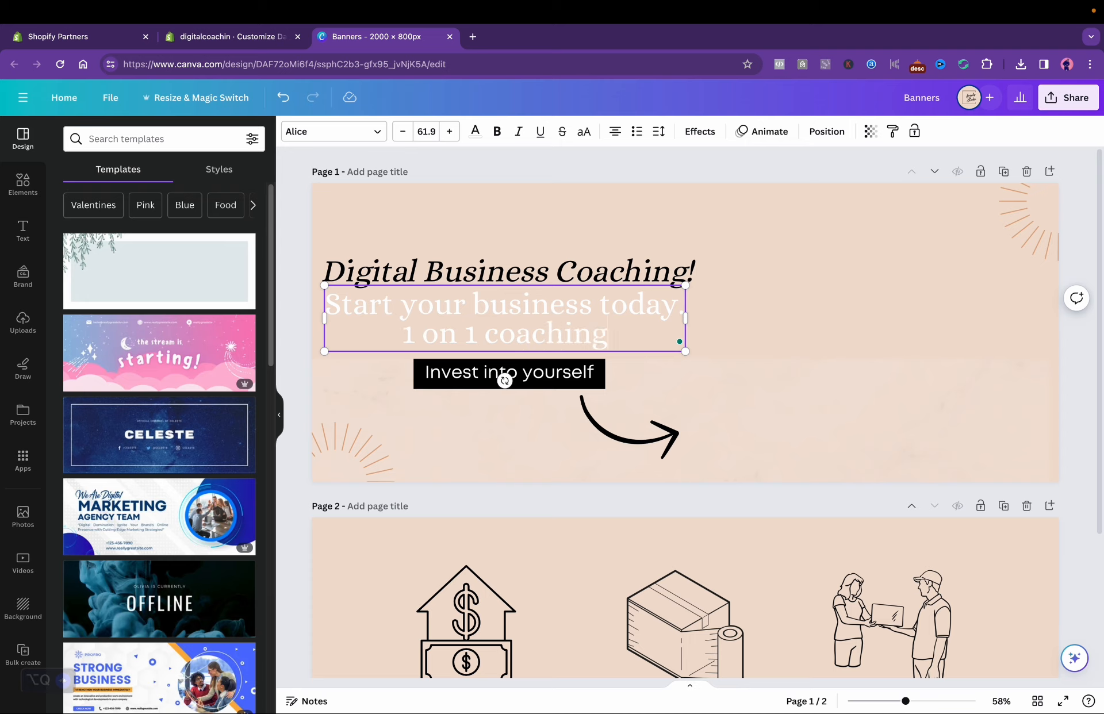
text(slots open.)
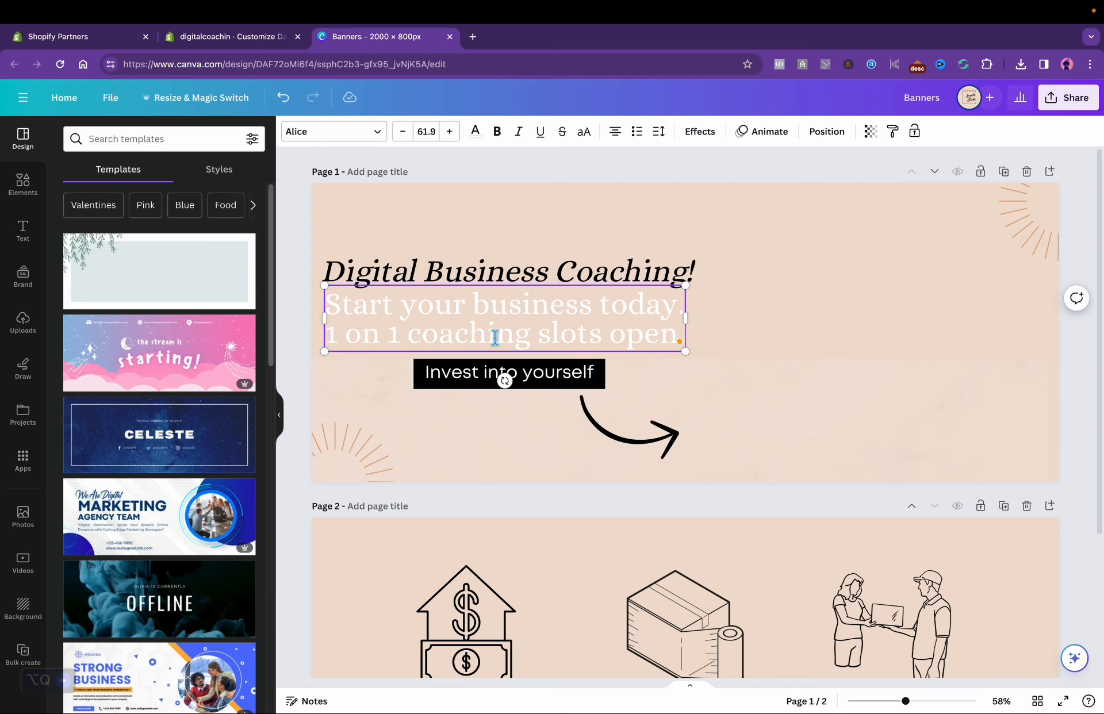
- Color the word "coaching" in the page 1 subheading black
double_click(494, 337)
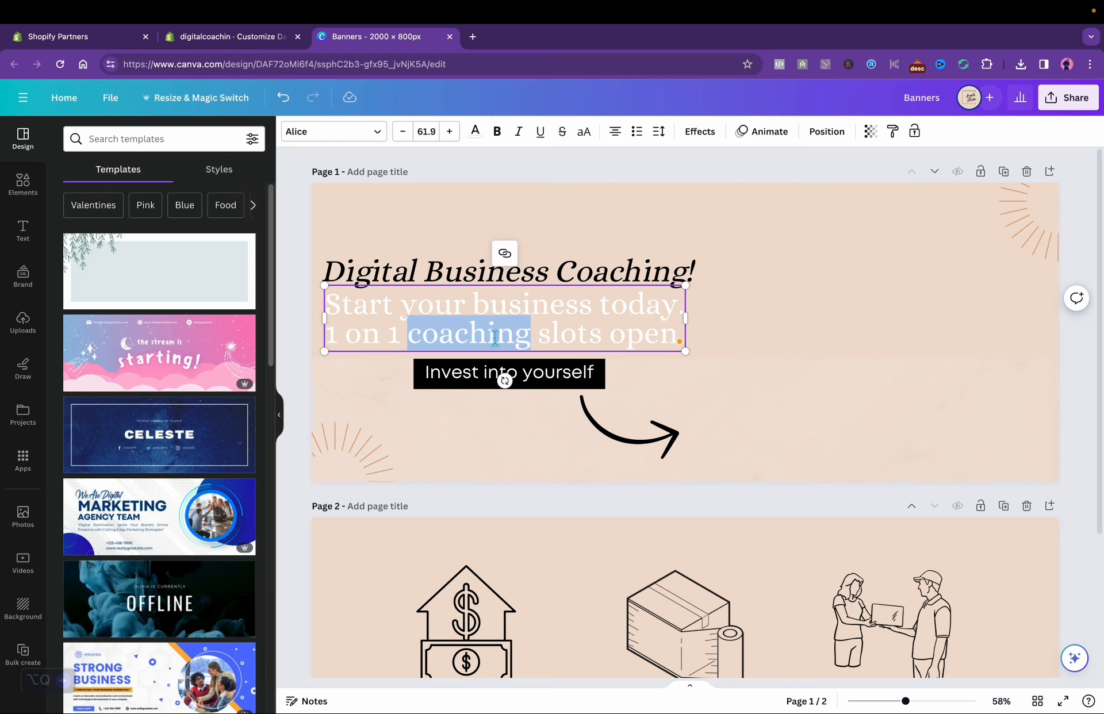
click(477, 135)
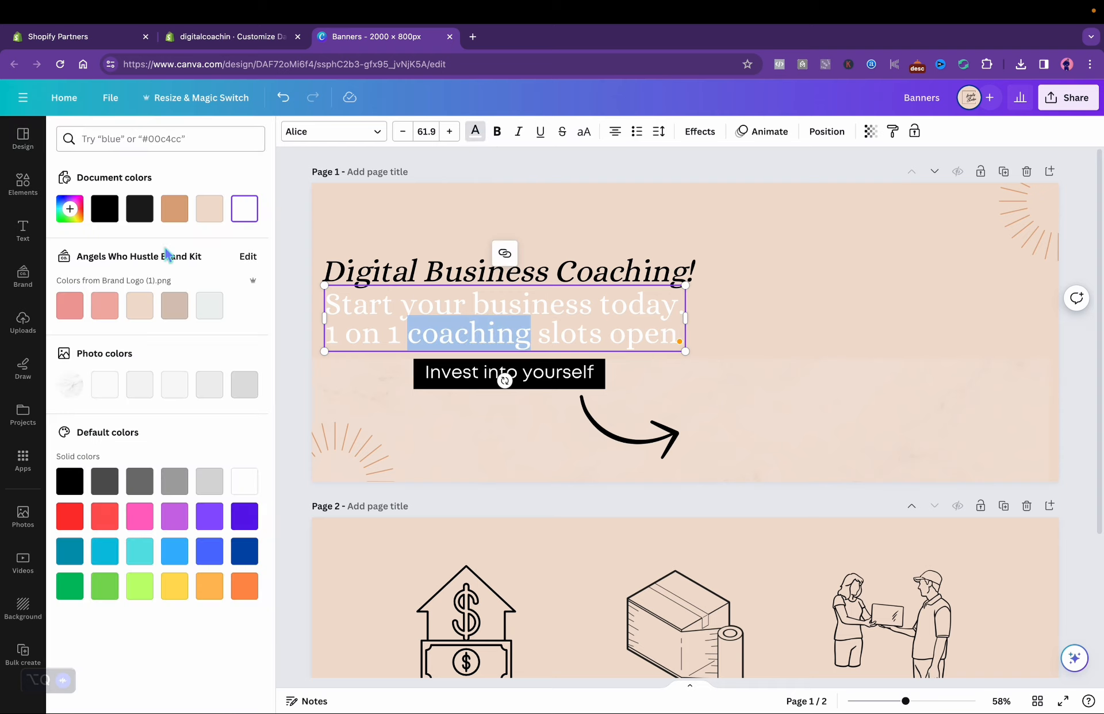
click(105, 208)
click(934, 307)
- Add the recently used square photo frame to the empty right side of the page 1 banner and enlarge it
click(23, 183)
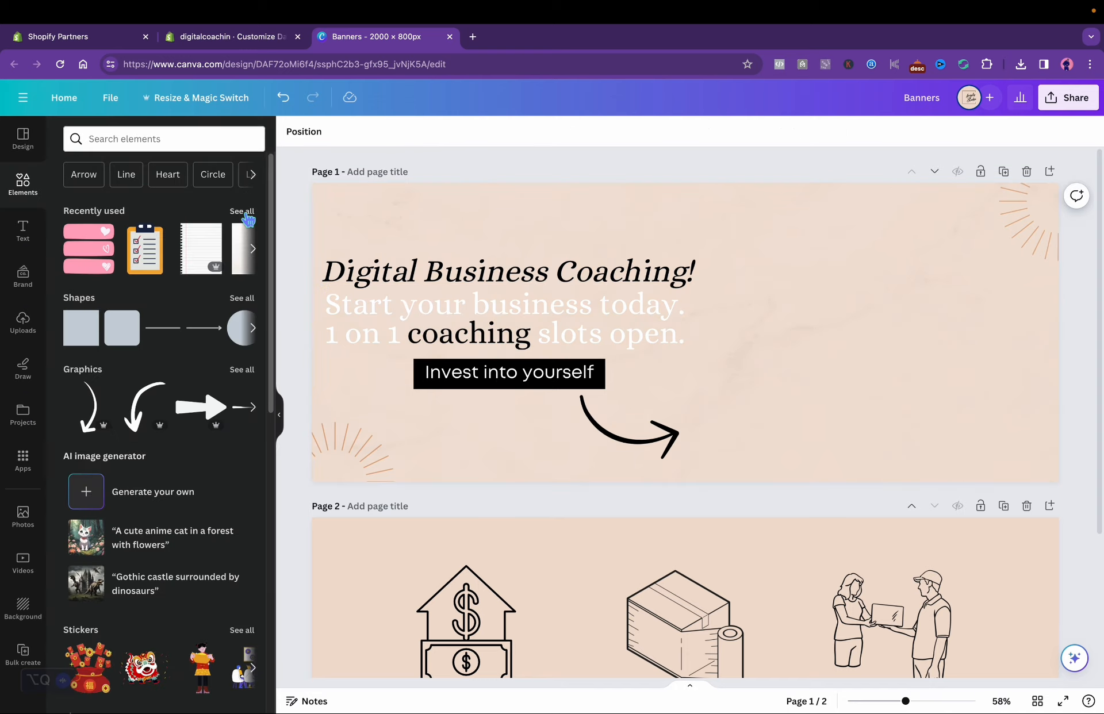
click(239, 212)
click(214, 275)
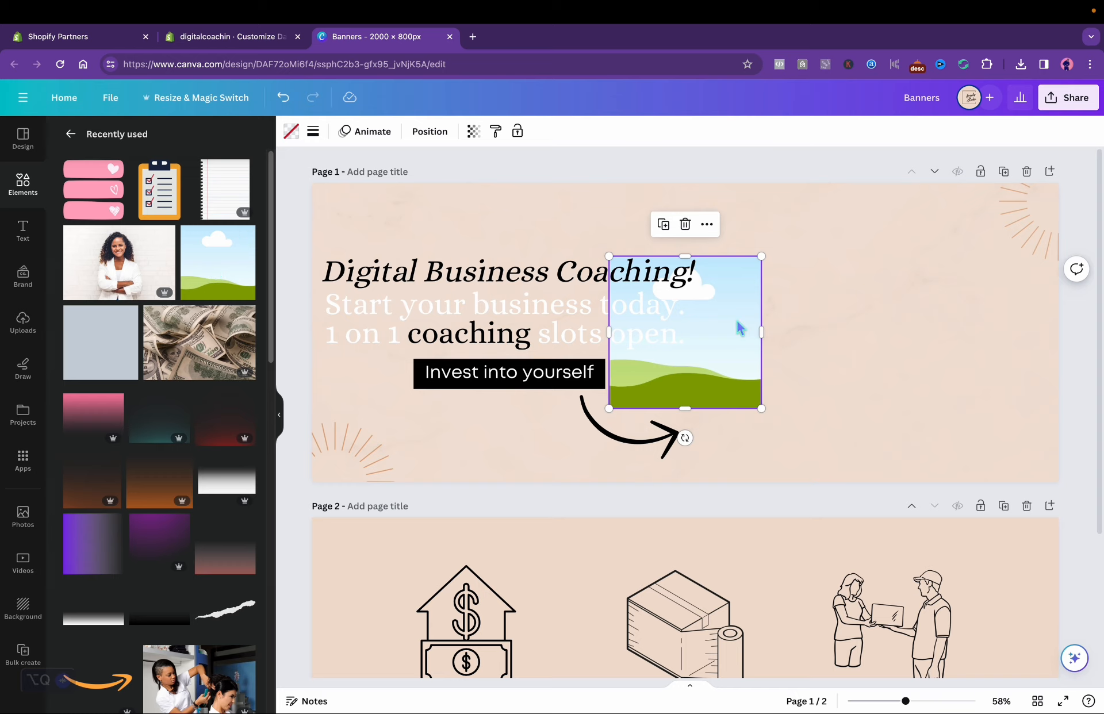
drag(730, 344, 955, 305)
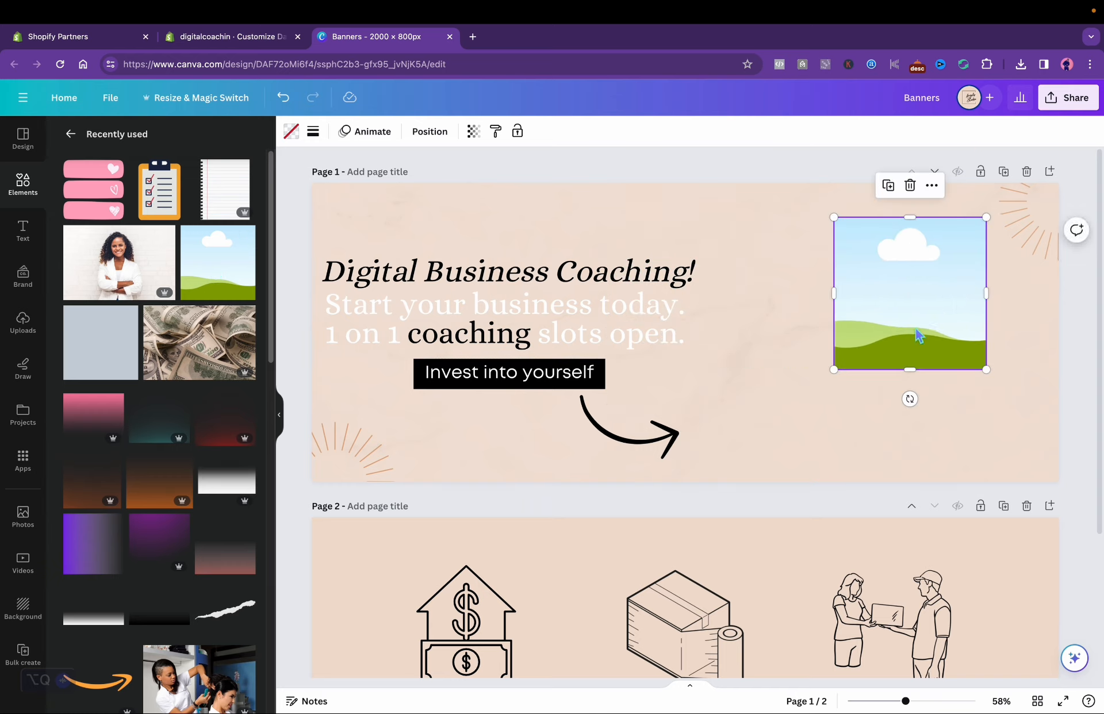
drag(834, 370, 753, 450)
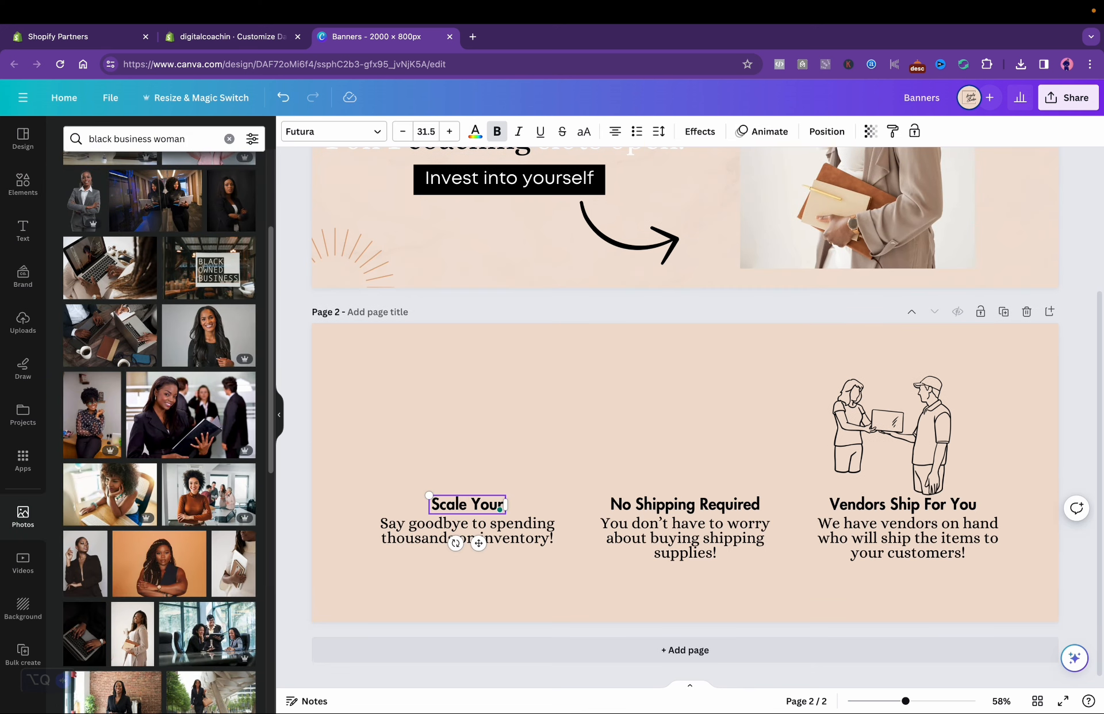
- Complete the first page 2 heading as "Scale Your Business" and replace the "No Shipping Required" heading with "Lifetime Mentor"
text(Business)
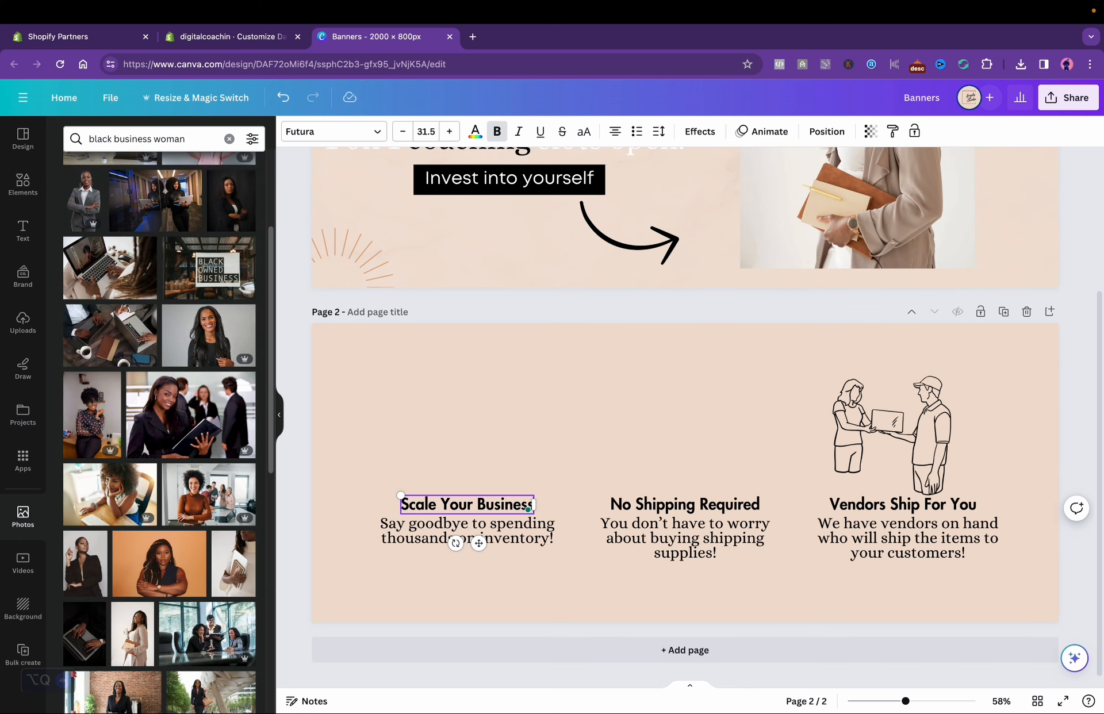
click(704, 501)
click(704, 500)
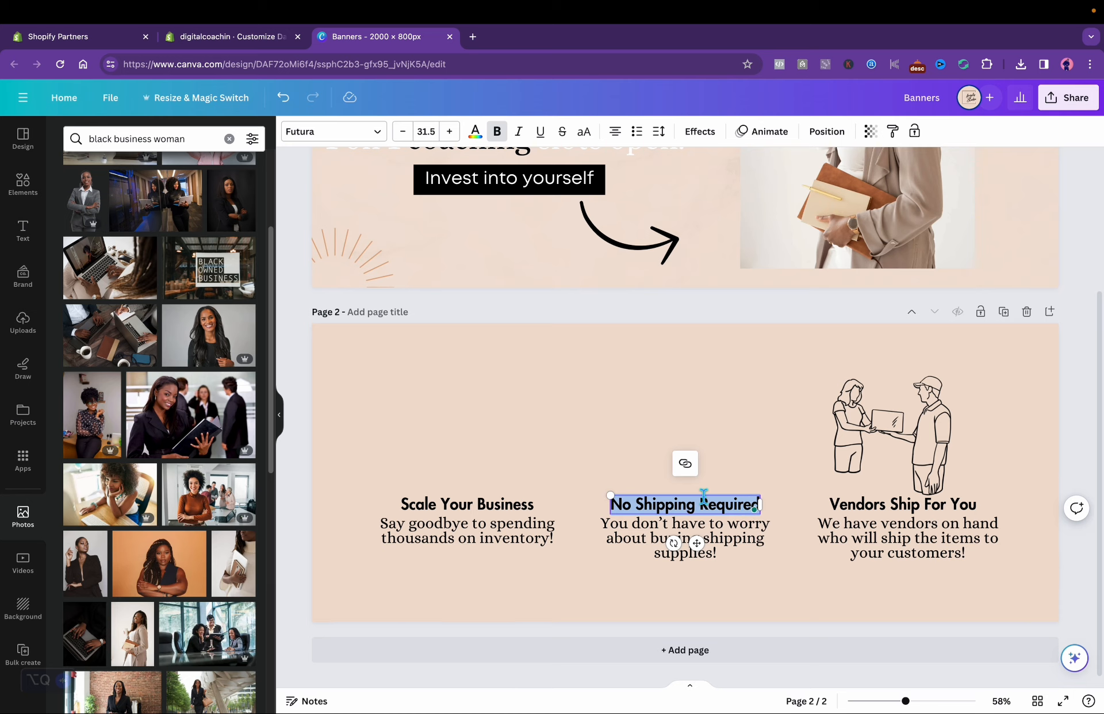
text(Lifetime)
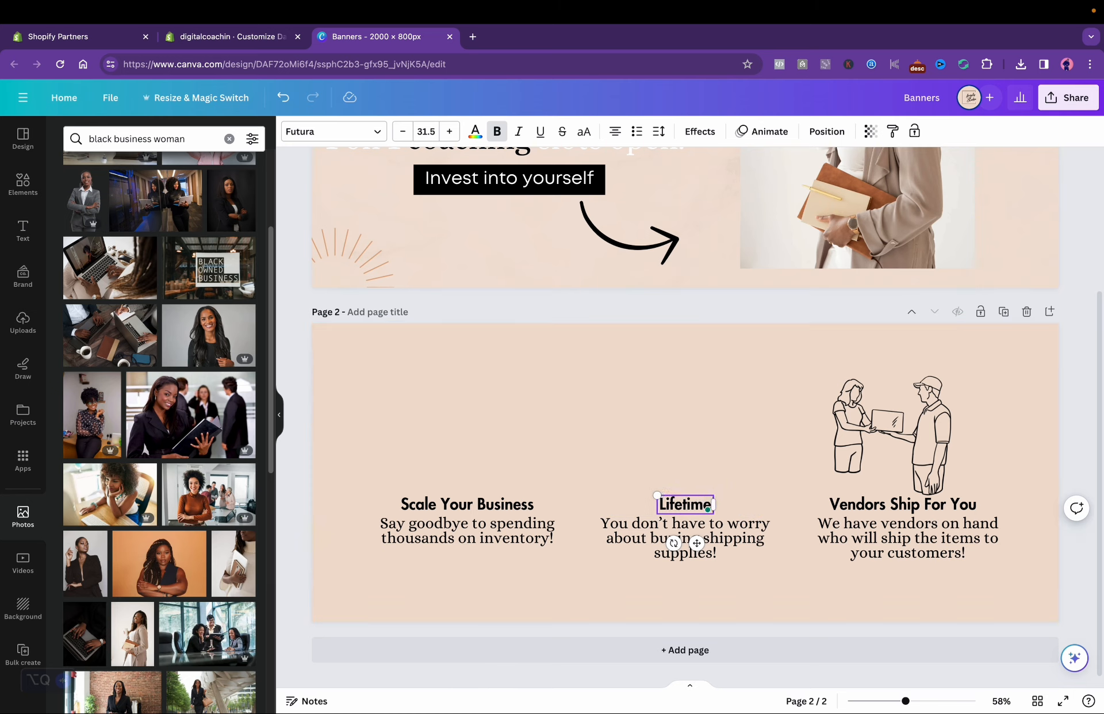
text( Membt==)
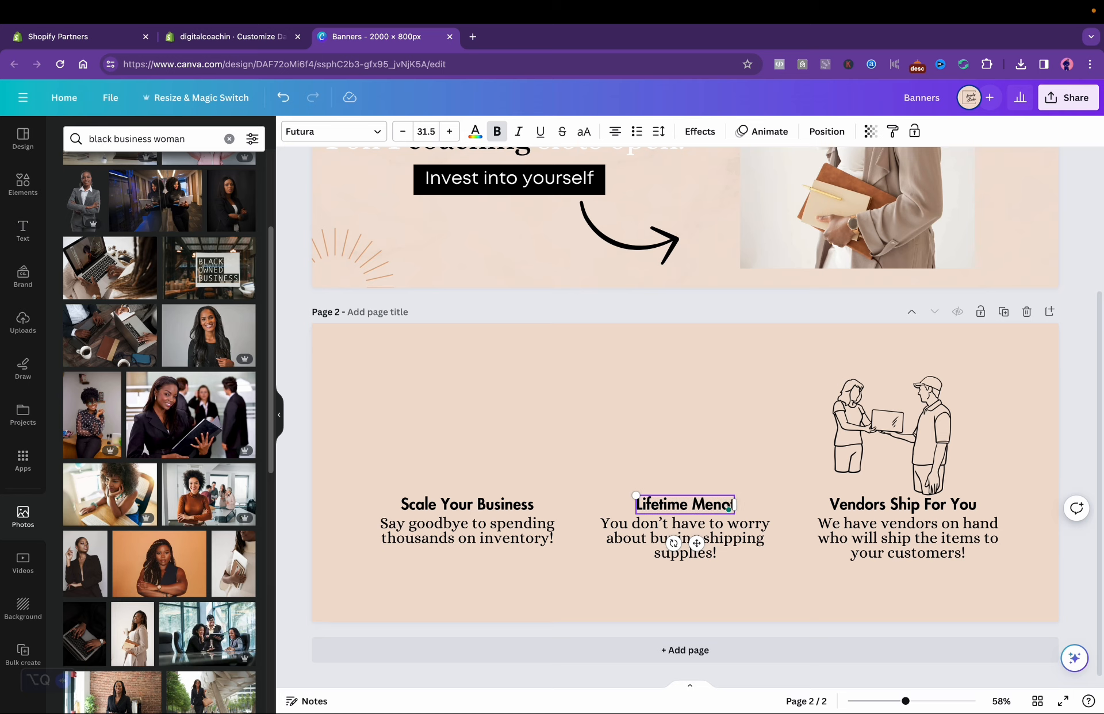
key(BackSpace)
key(BackSpace)
key(BackSpace)
key(BackSpace)
key(BackSpace)
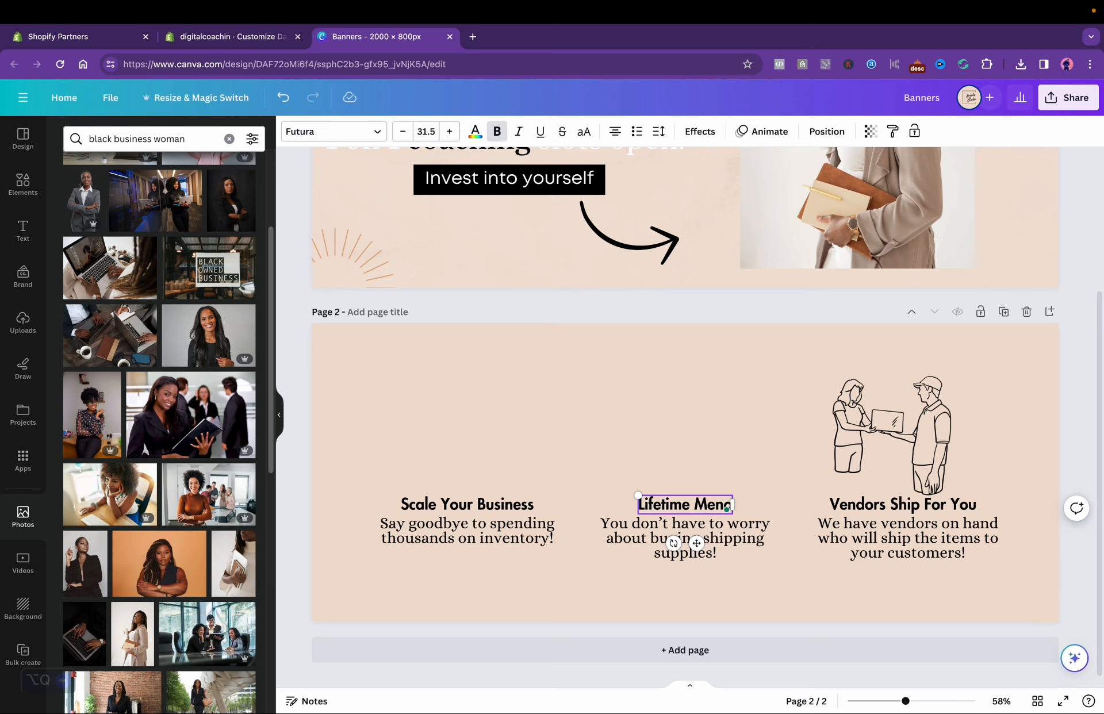
text(ntor)
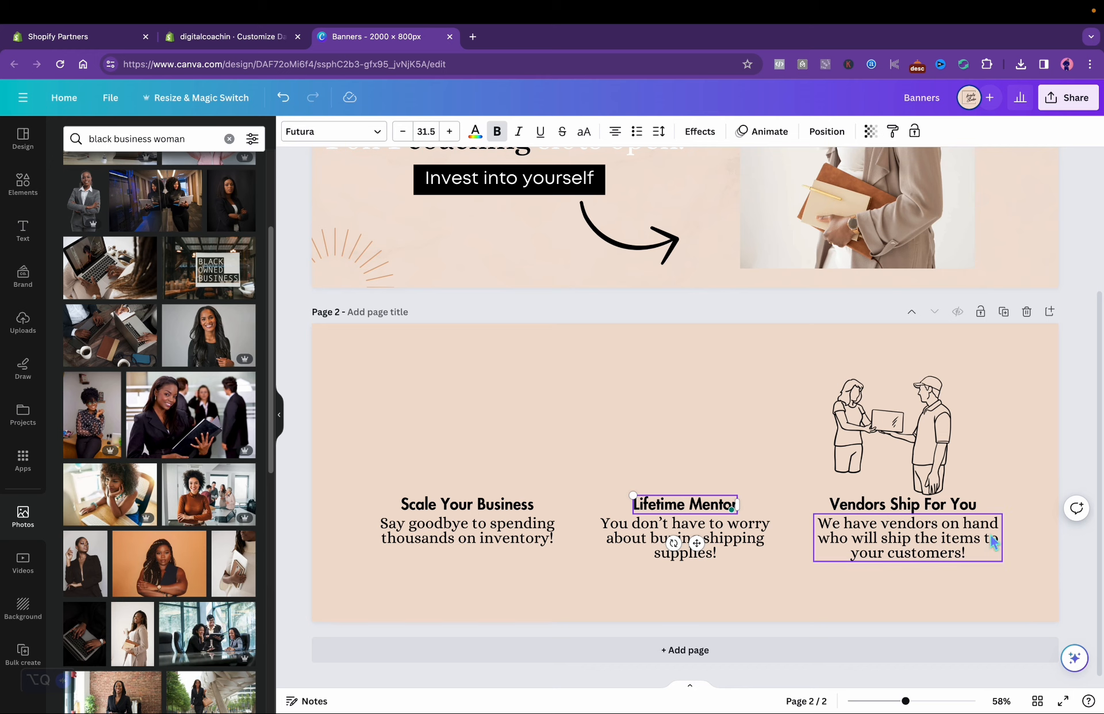
- Replace the "Vendors Ship For You" heading on page 2 with "Execute Ideas"
click(926, 504)
click(926, 503)
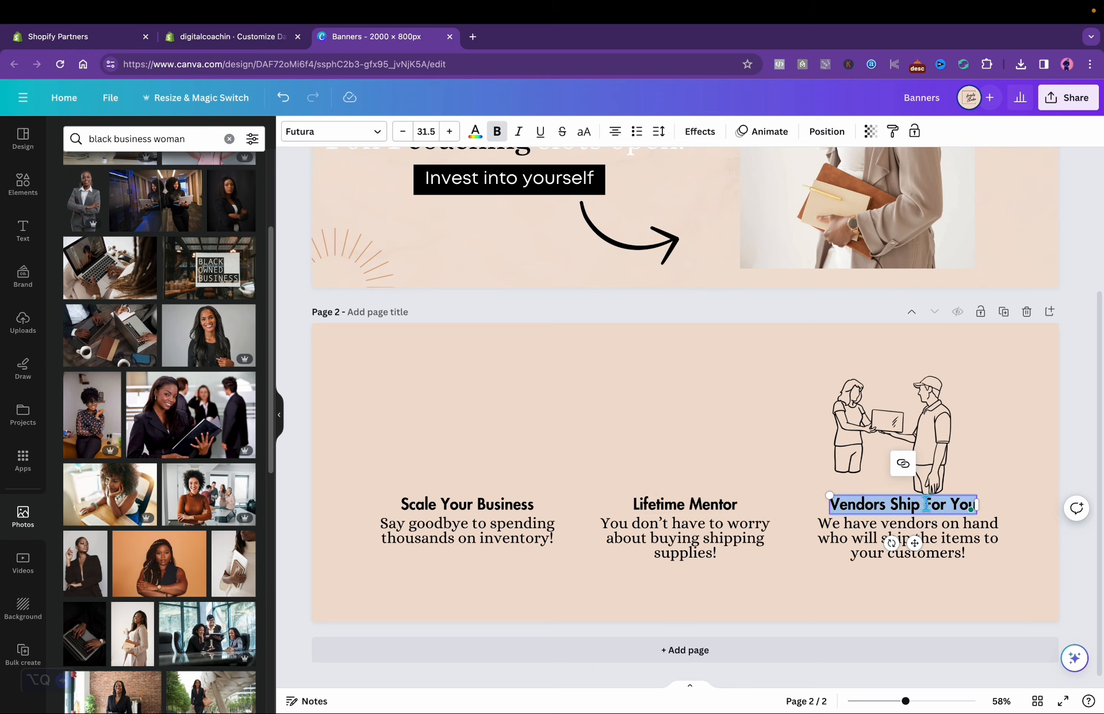
text(Excute)
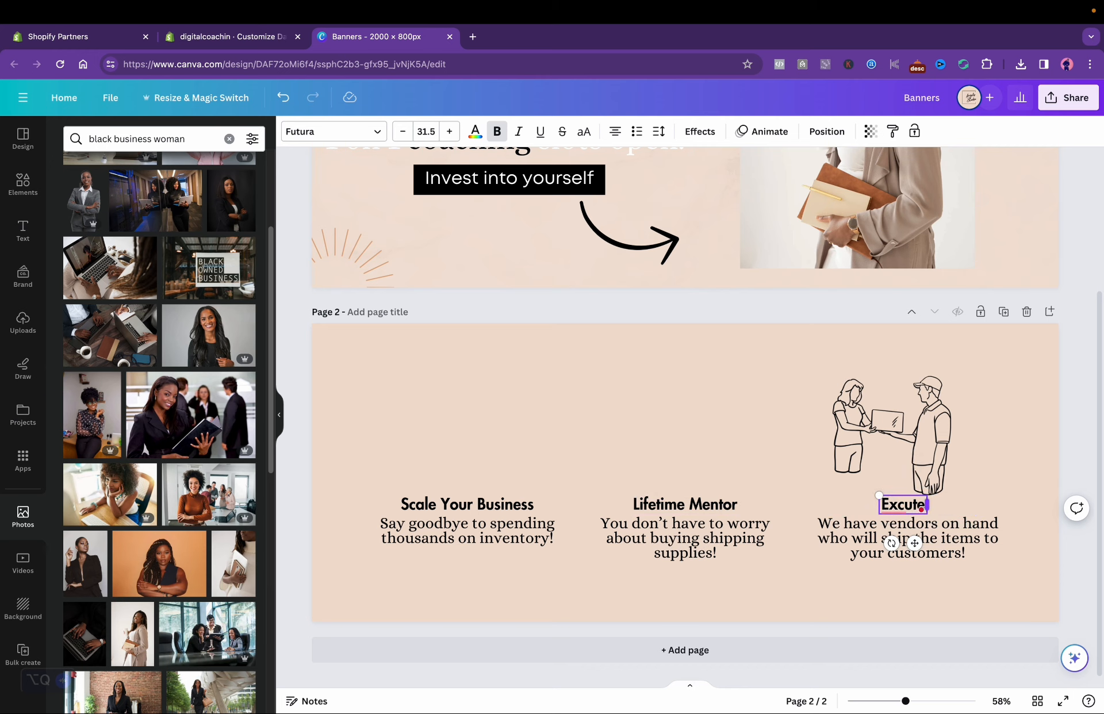
text( Ideas)
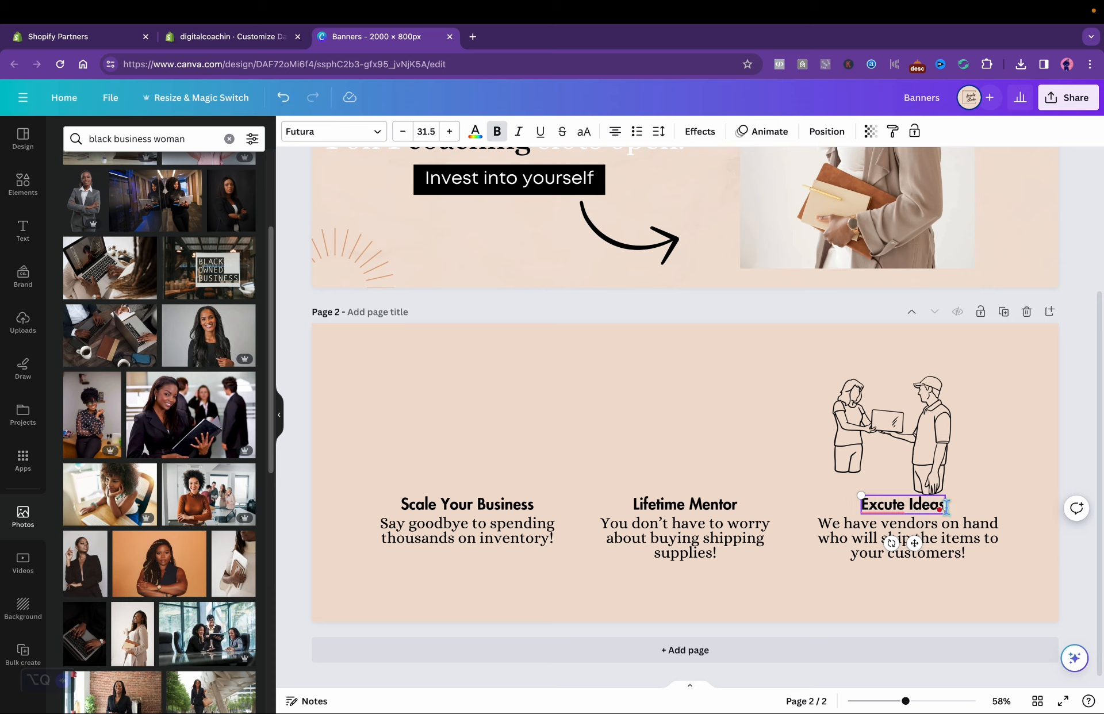
click(889, 505)
click(892, 547)
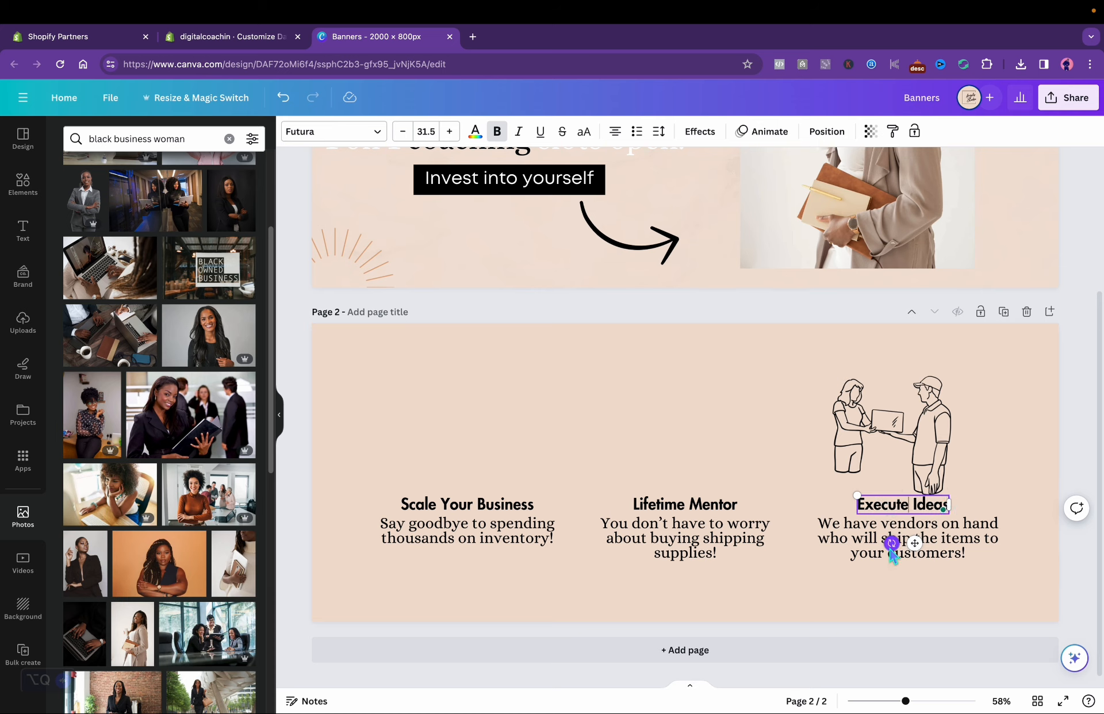
- Replace the description under "Scale Your Business" with "Let us help you increase your revenue!"
double_click(441, 523)
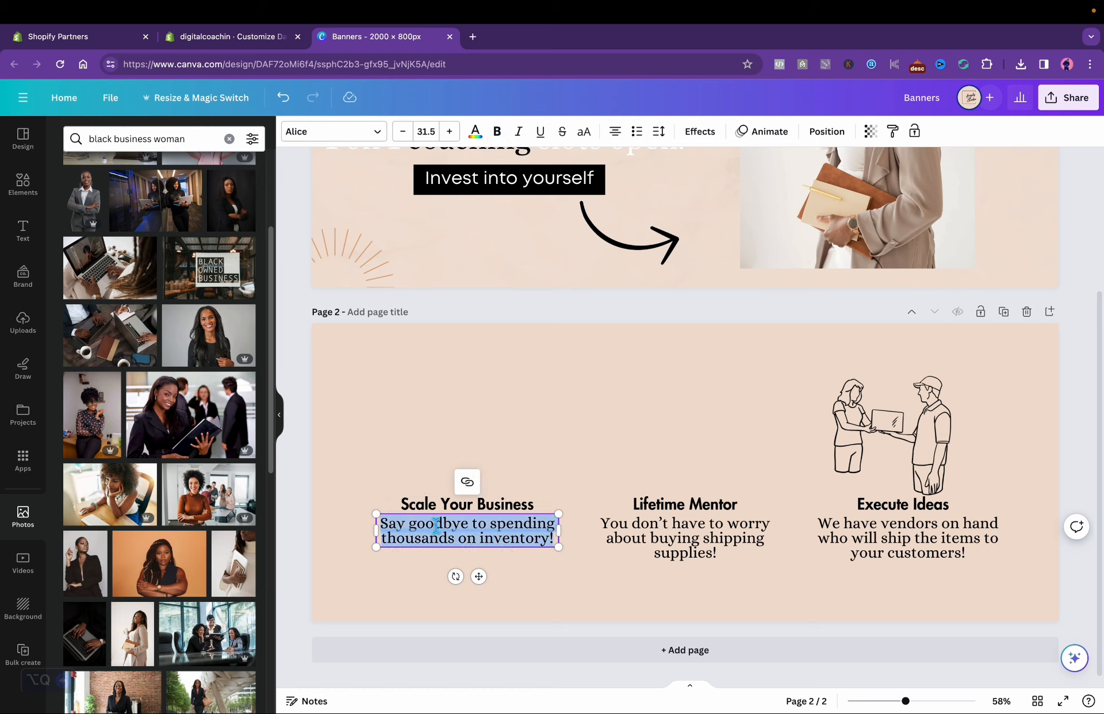
text(Let)
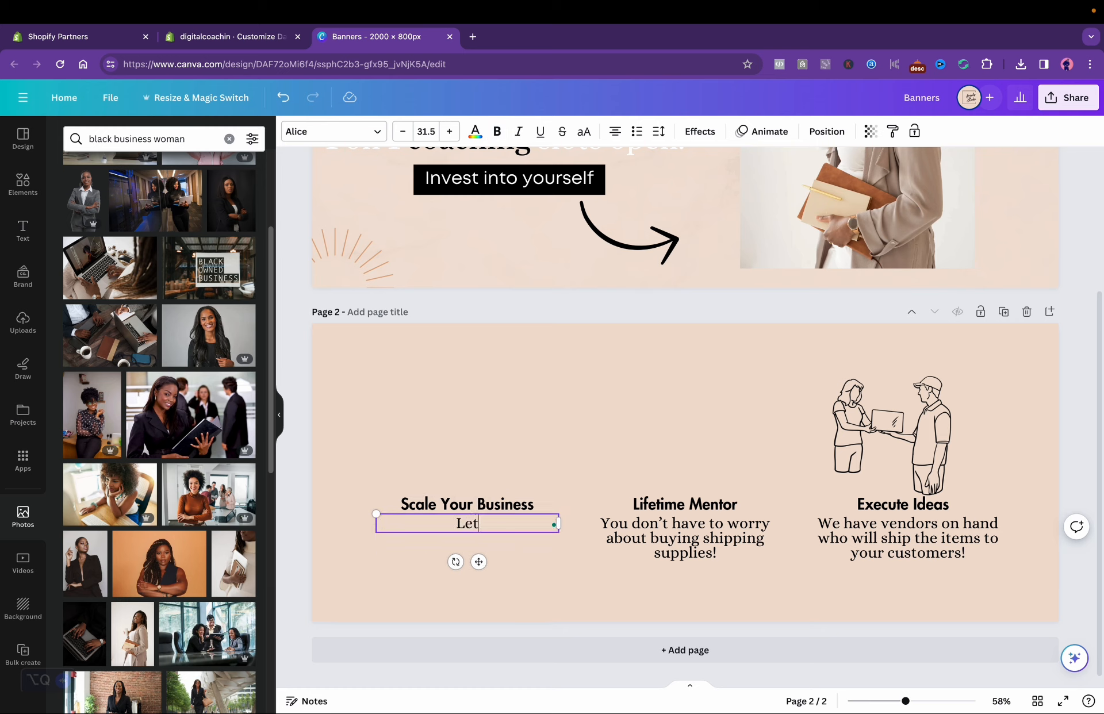
text( us help you increase your)
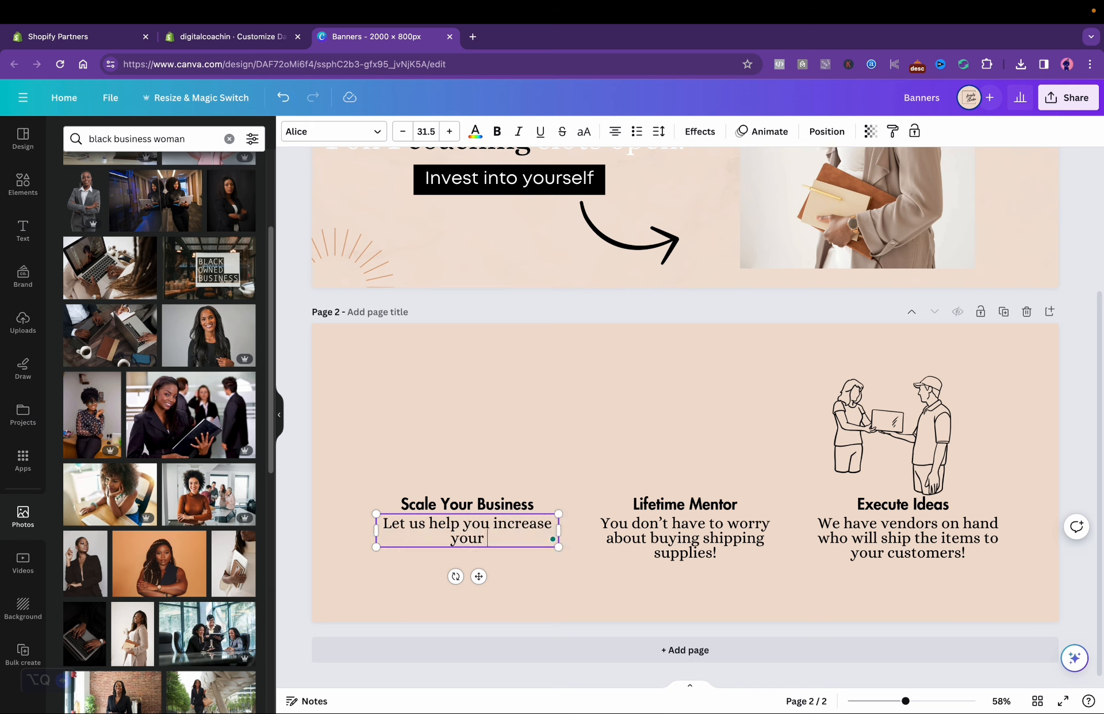
text( revenue!)
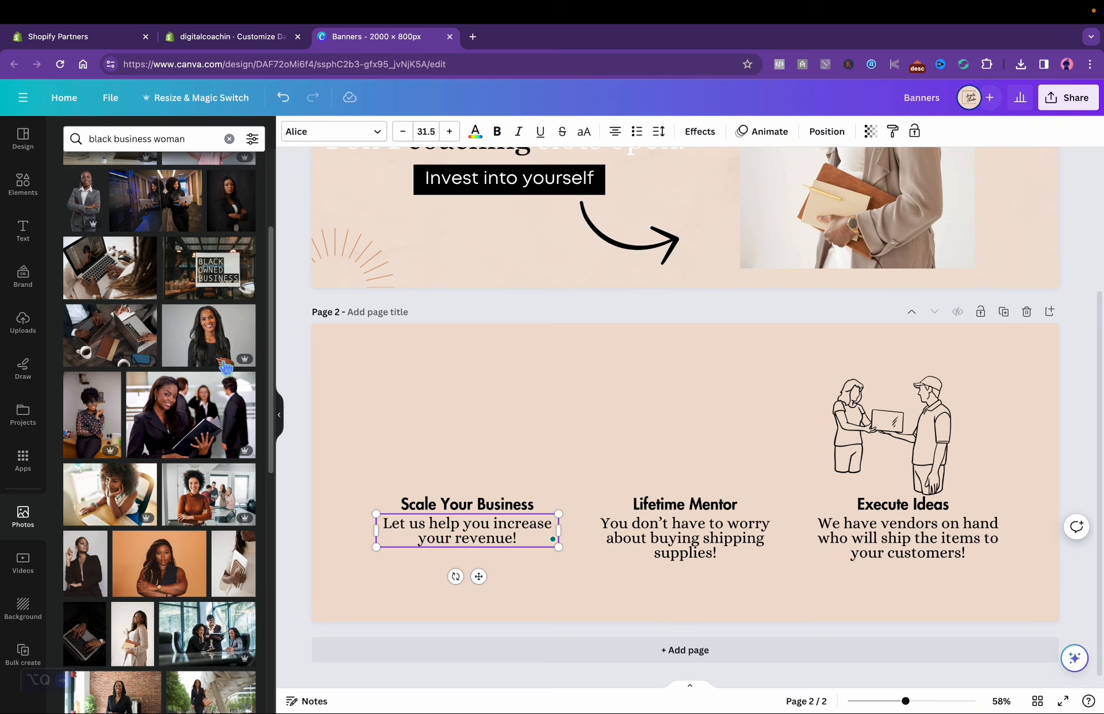
- Search the elements for "revenue increase" and add the dollar coin graphic with rising arrows above "Scale Your Business"
click(24, 194)
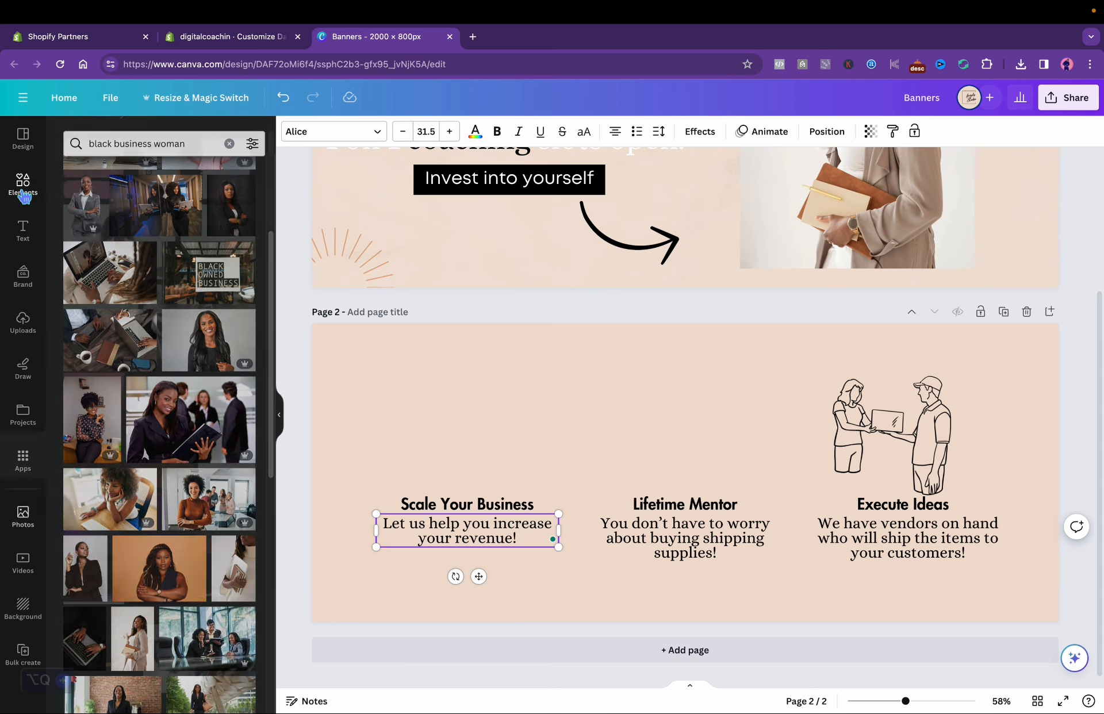
click(80, 138)
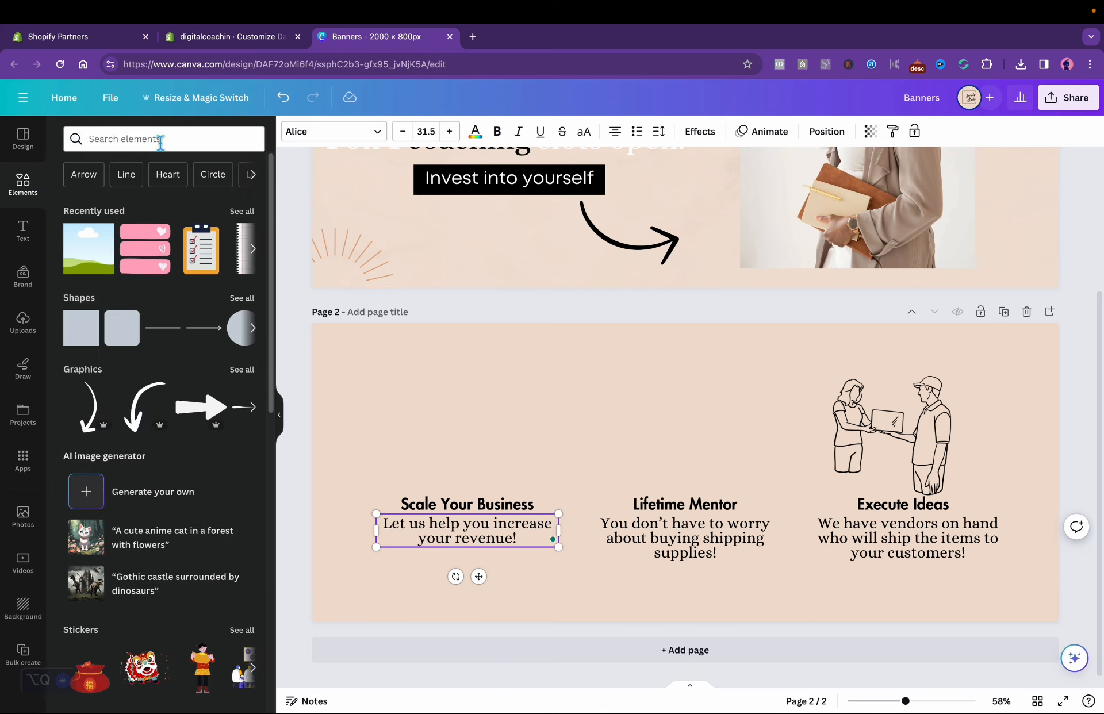
click(160, 142)
text(revnue)
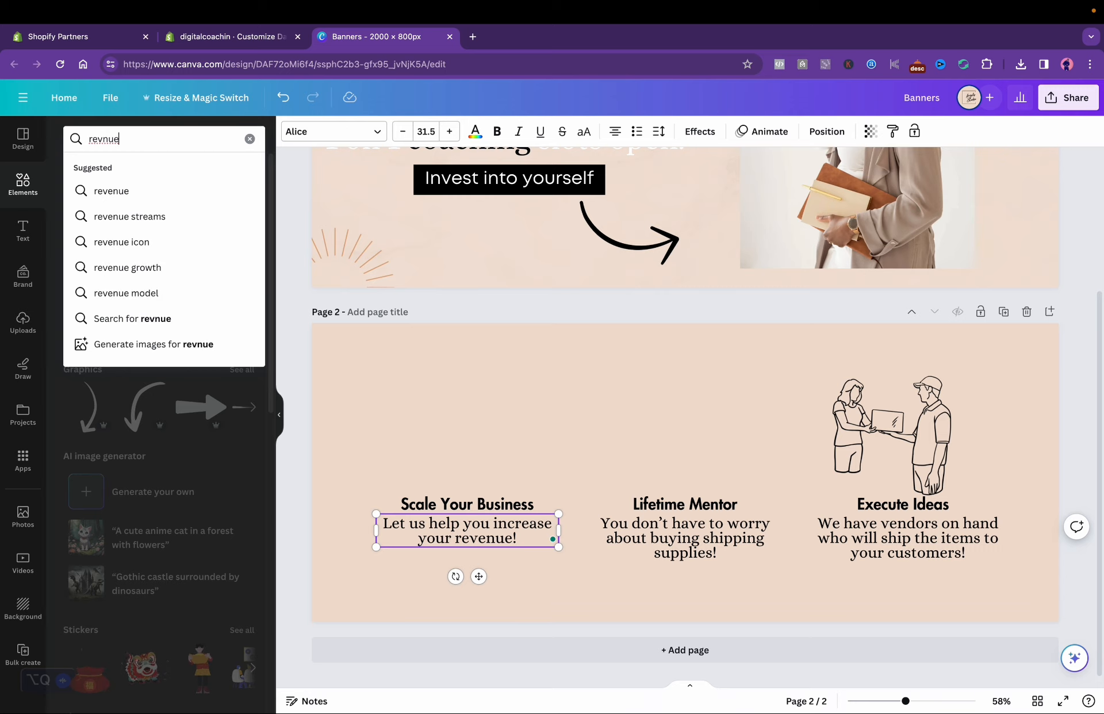
key(BackSpace)
key(BackSpace)
key(BackSpace)
text(en)
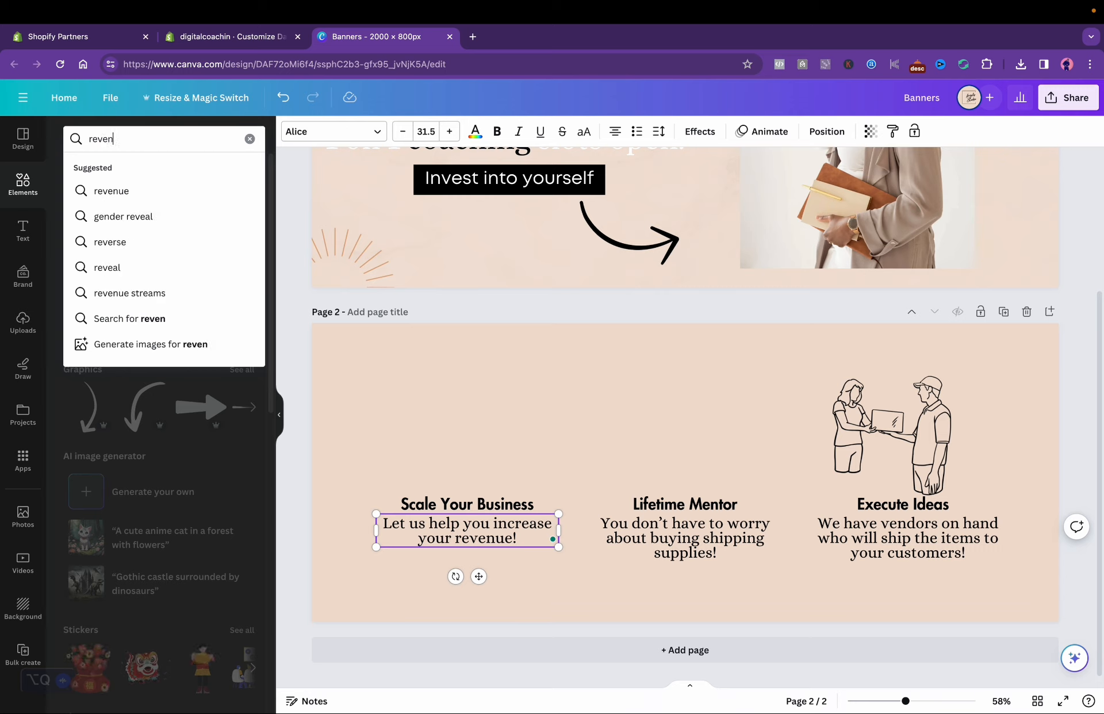
text(ue in)
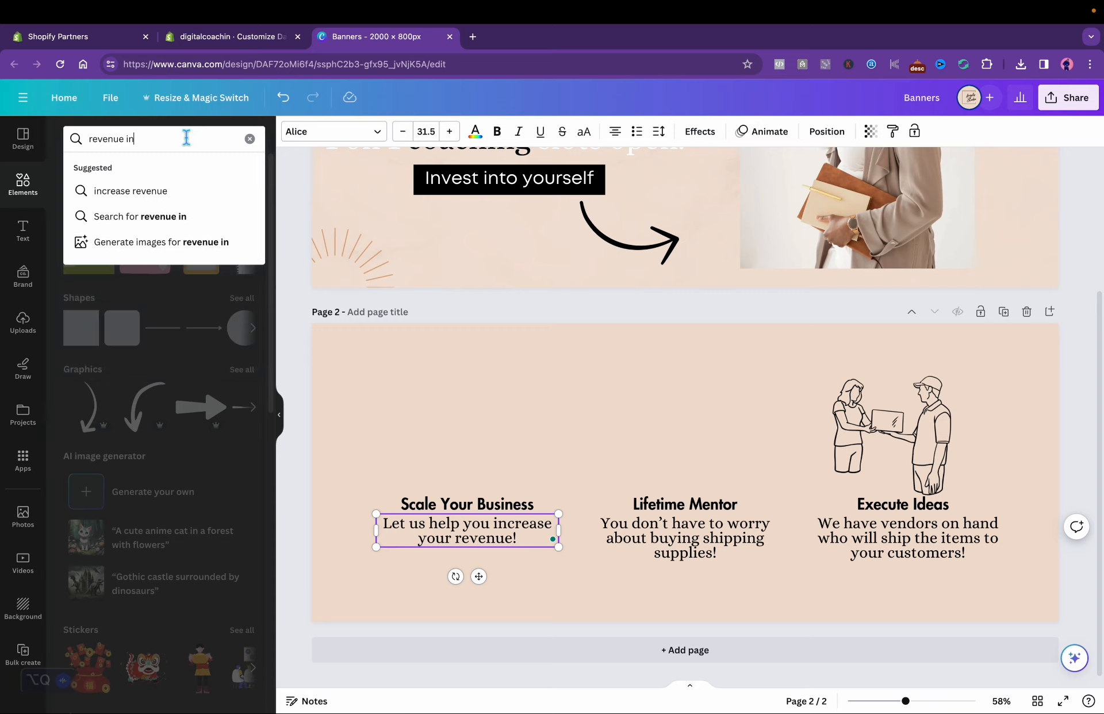
text(crea)
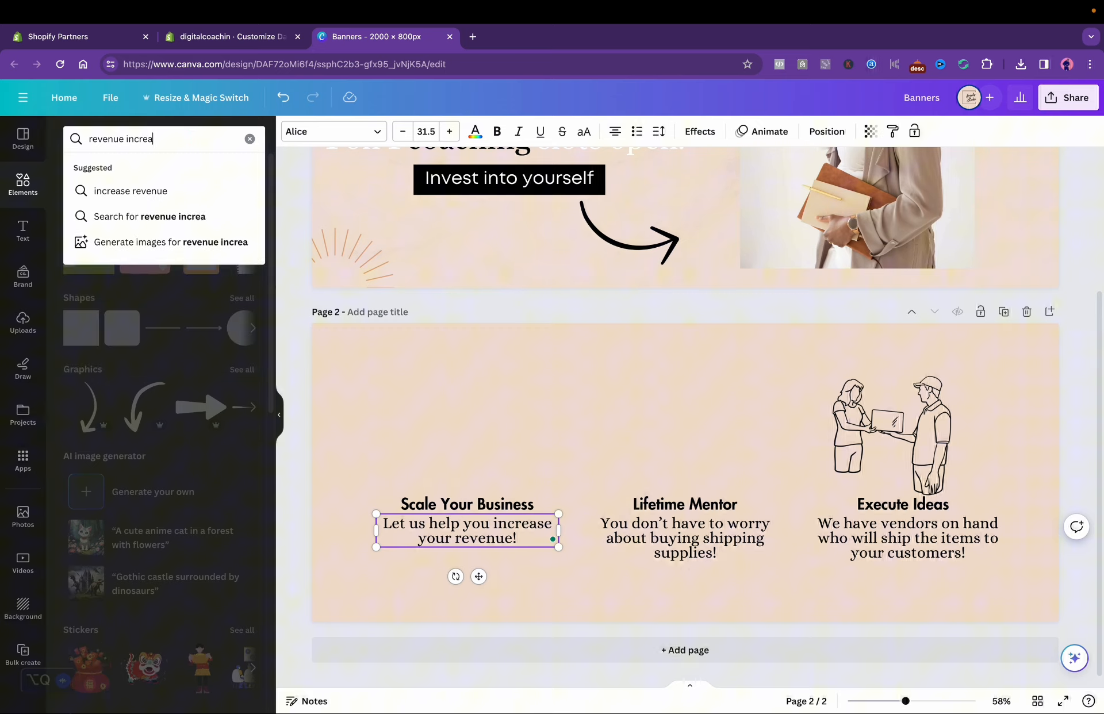
text(se)
key(Return)
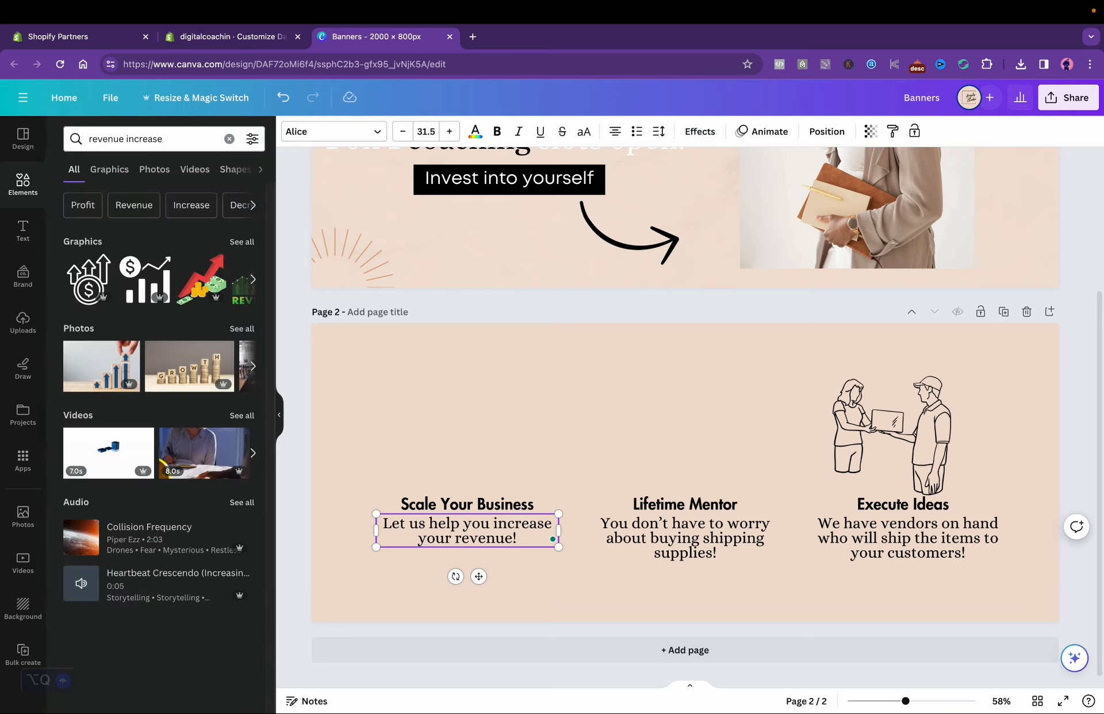
click(95, 281)
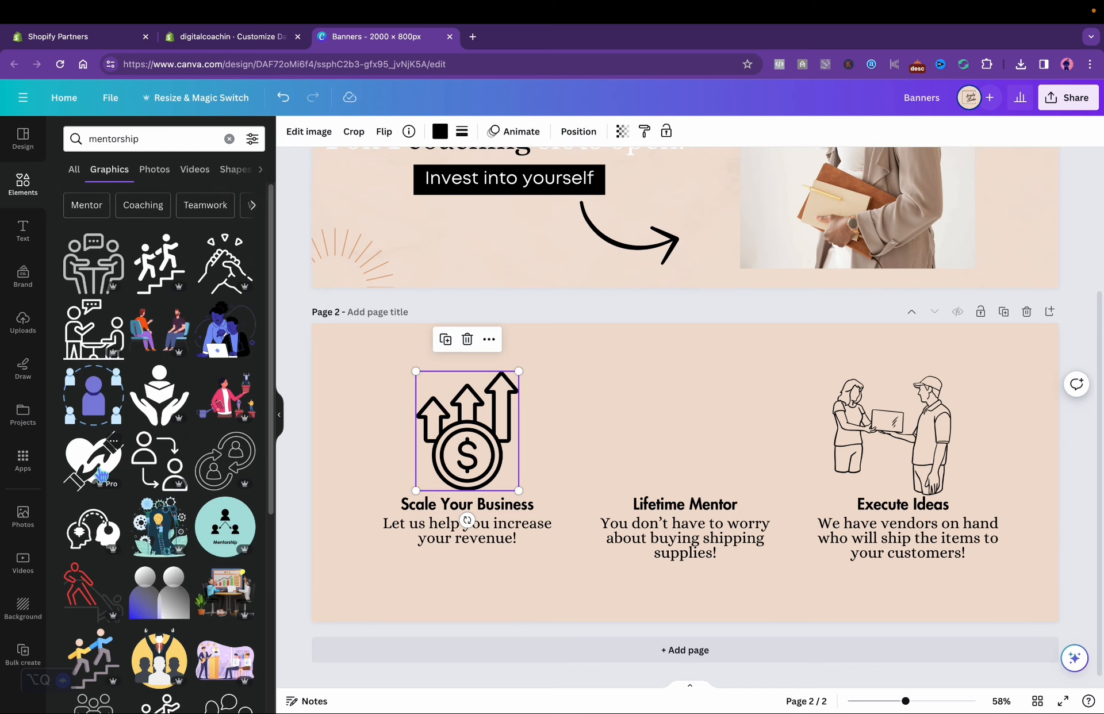
- Place the heart-with-hands graphic above "Lifetime Mentor" and replace the illustration above "Execute Ideas" with the IDEA light bulb
click(102, 474)
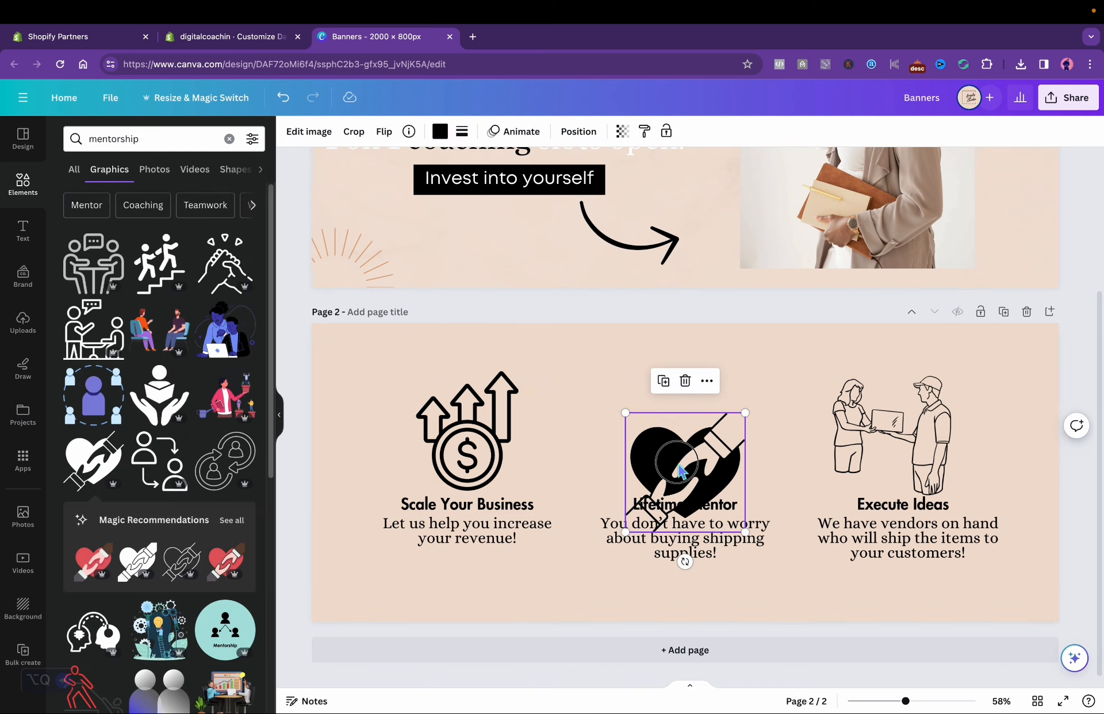
drag(680, 471, 676, 422)
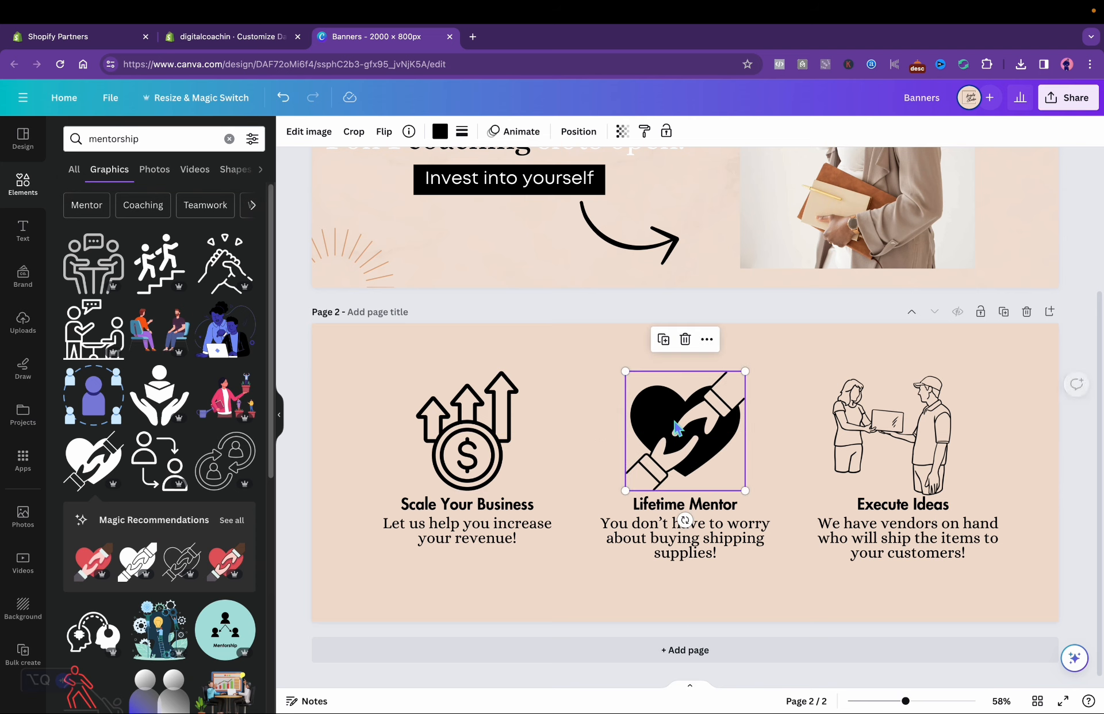
click(938, 440)
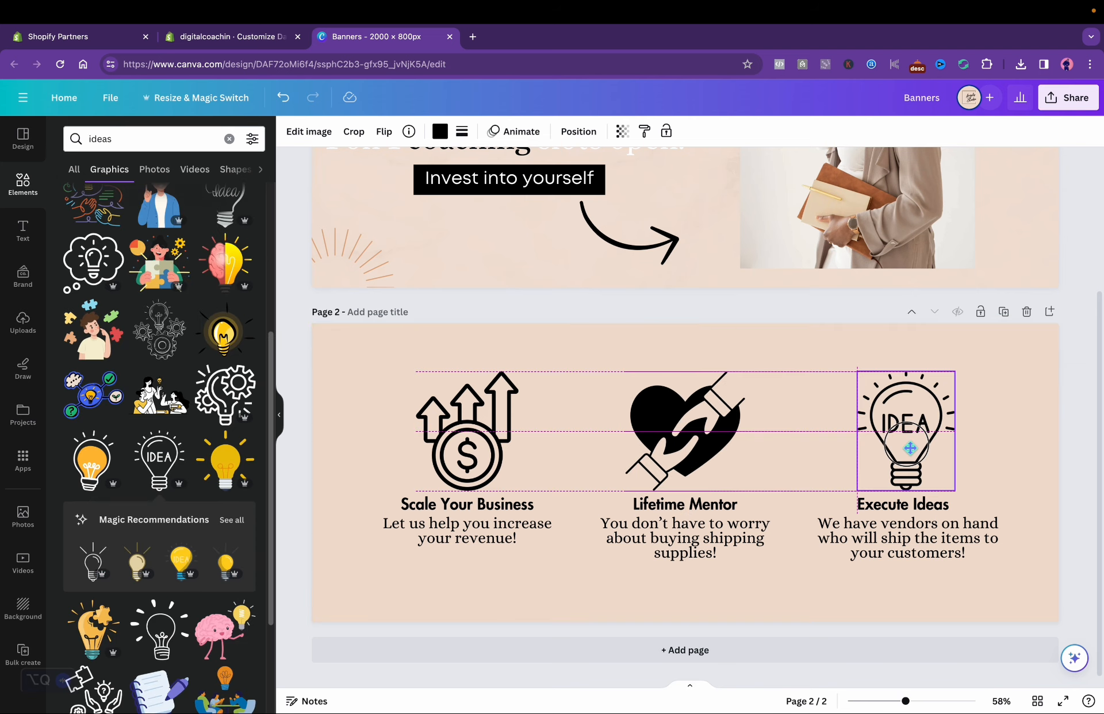
drag(909, 448, 908, 452)
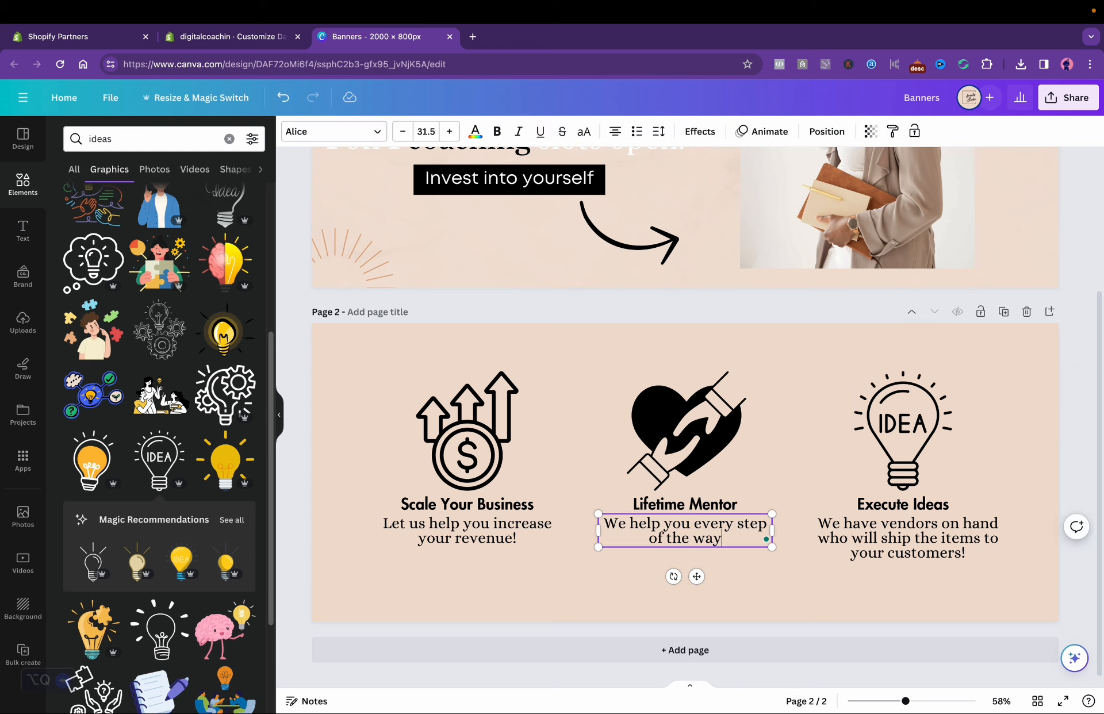
- Replace the description under "Execute Ideas" with "Have an idea? We can bring that idea to life!"
click(924, 540)
click(922, 536)
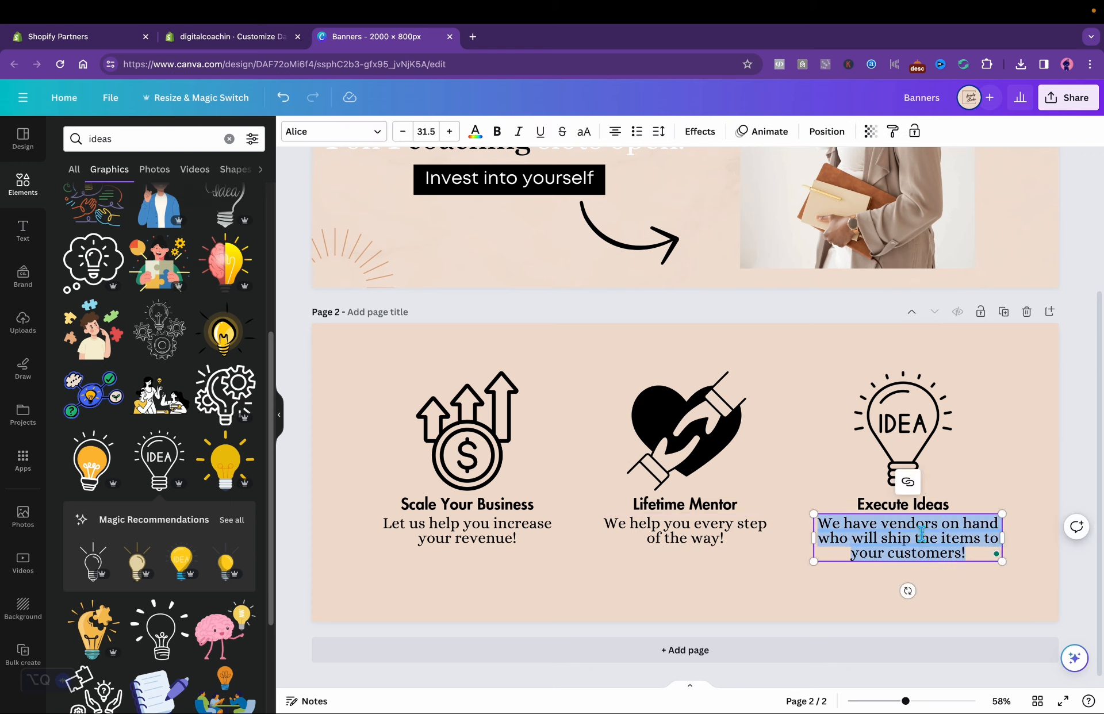
text(Ha)
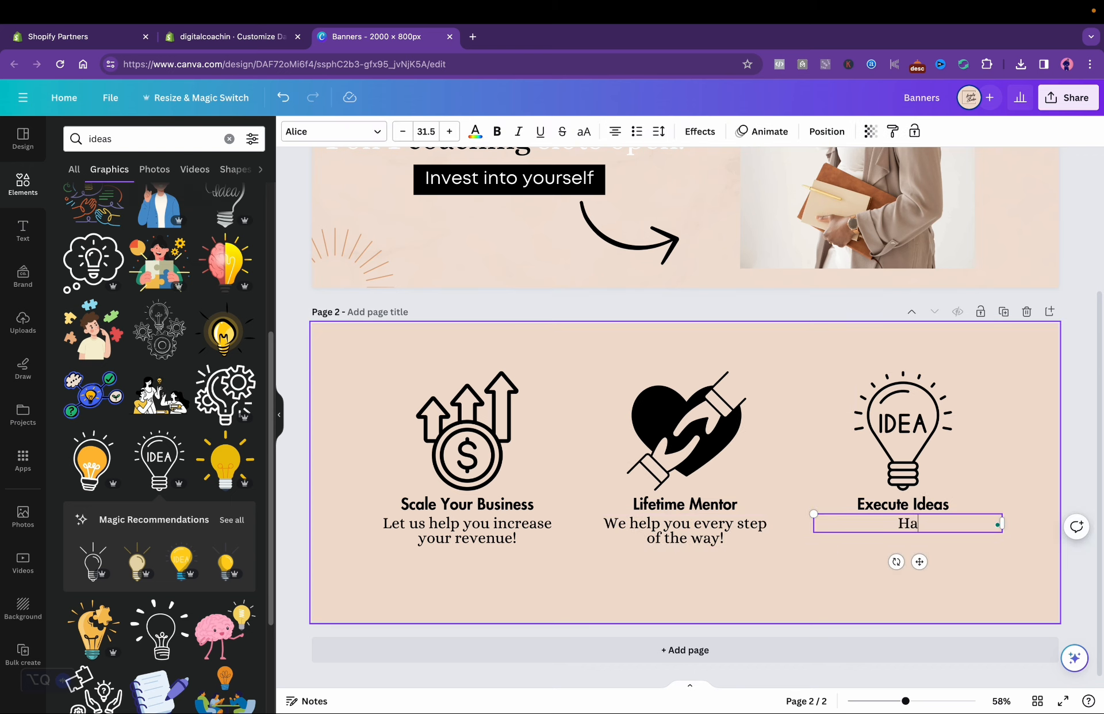
text(ve an ideal? We c)
text(an)
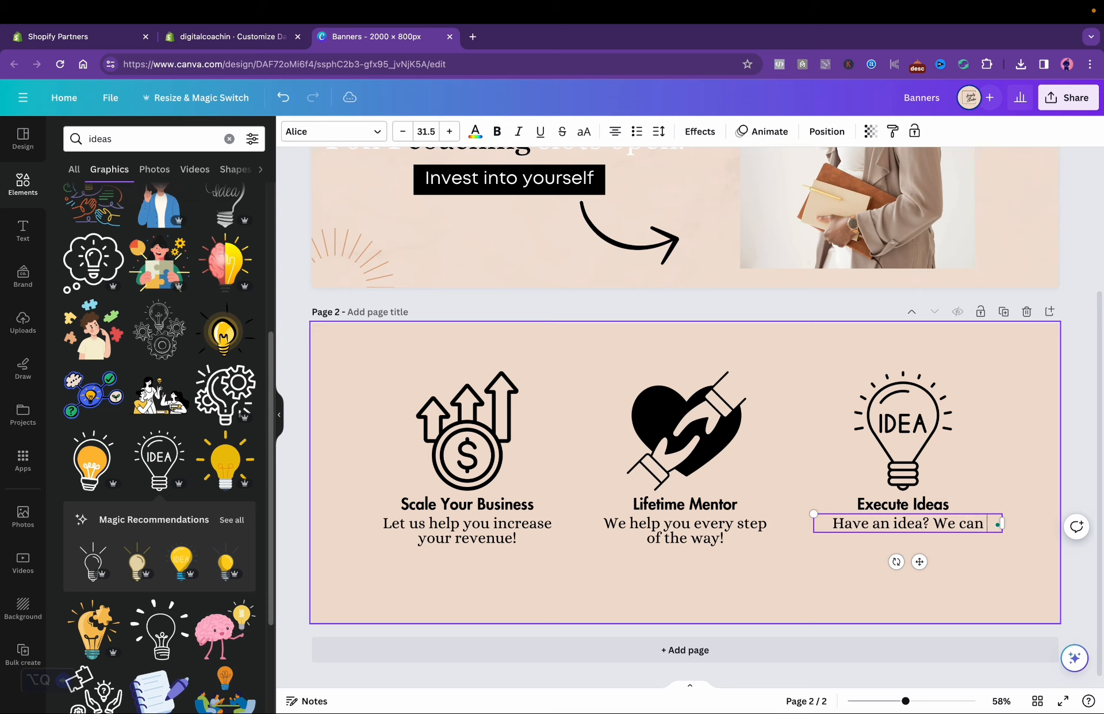
text( bring that )
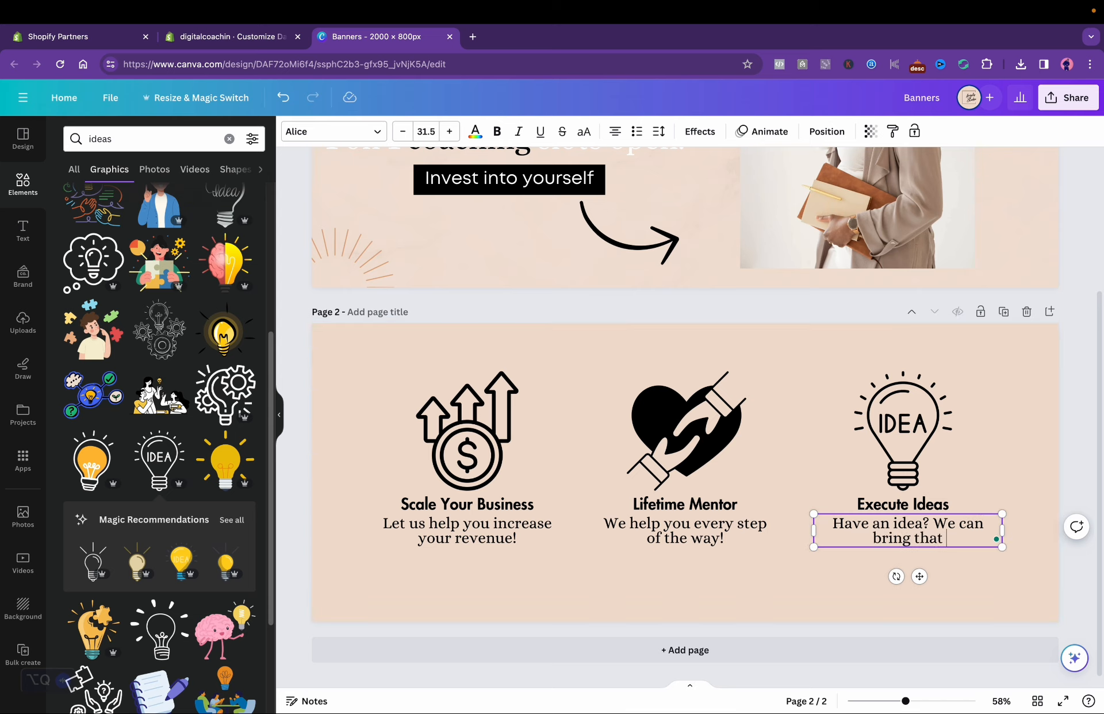
text(idea )
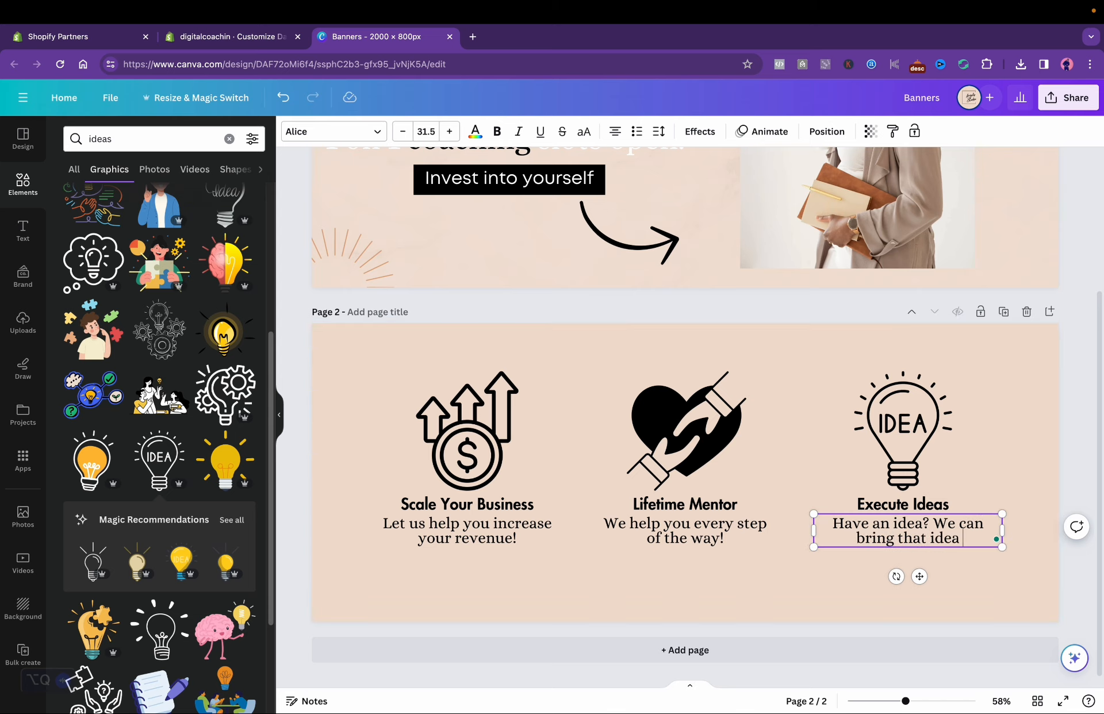
text(to life!)
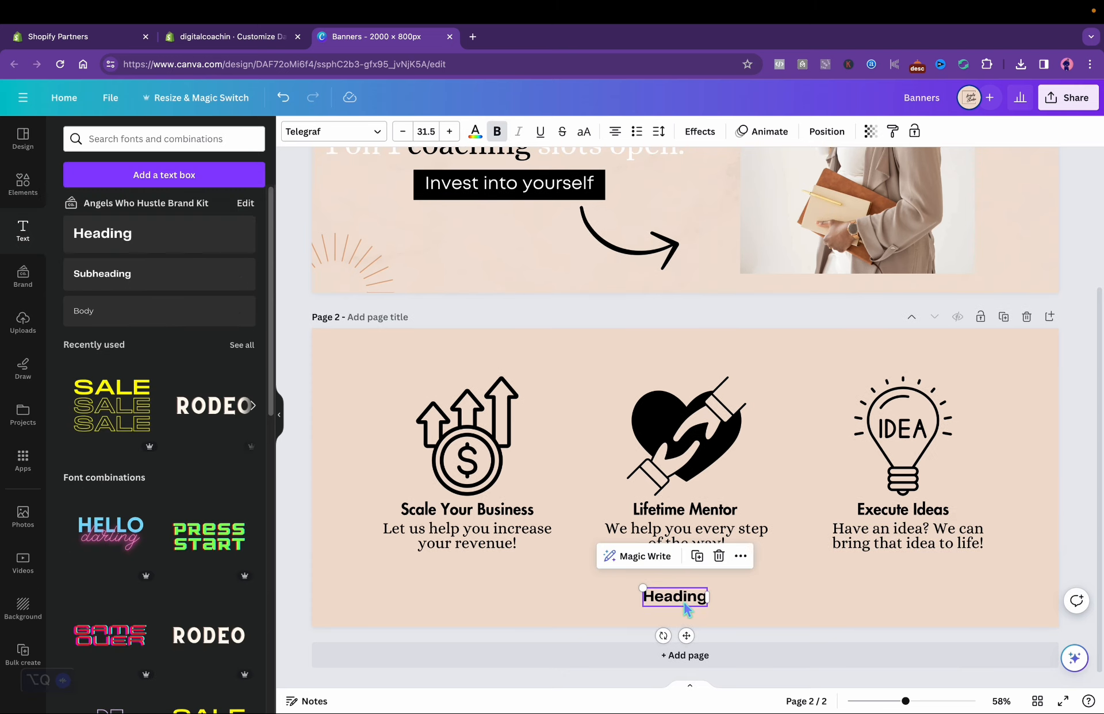
double_click(681, 599)
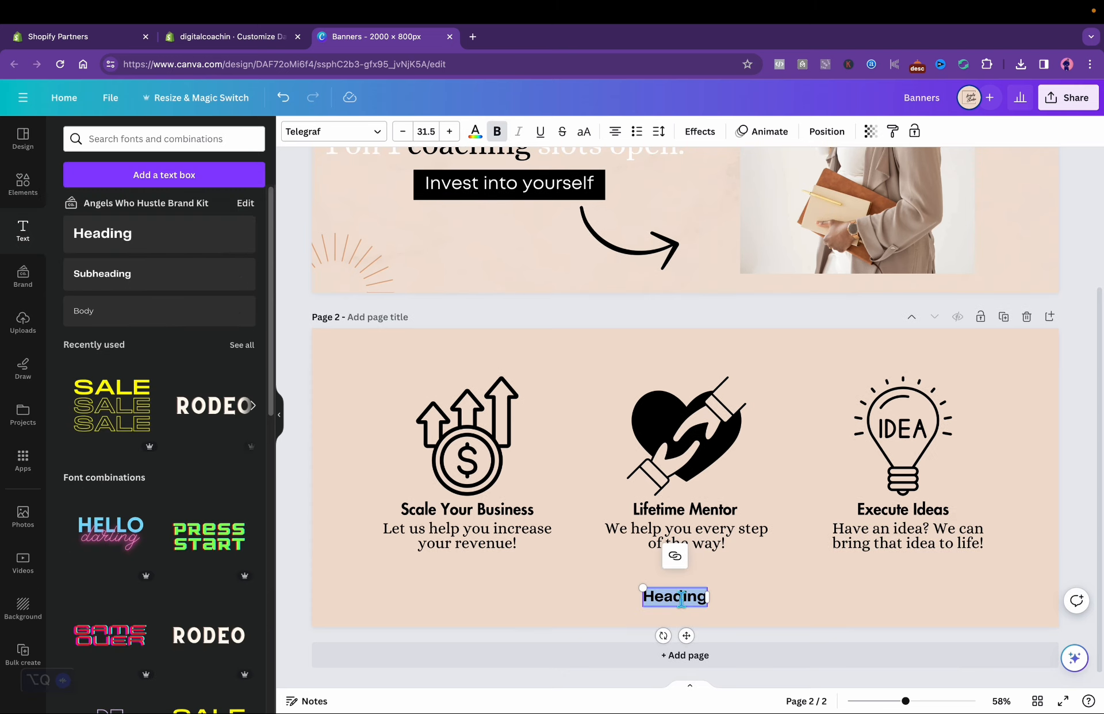
text(www)
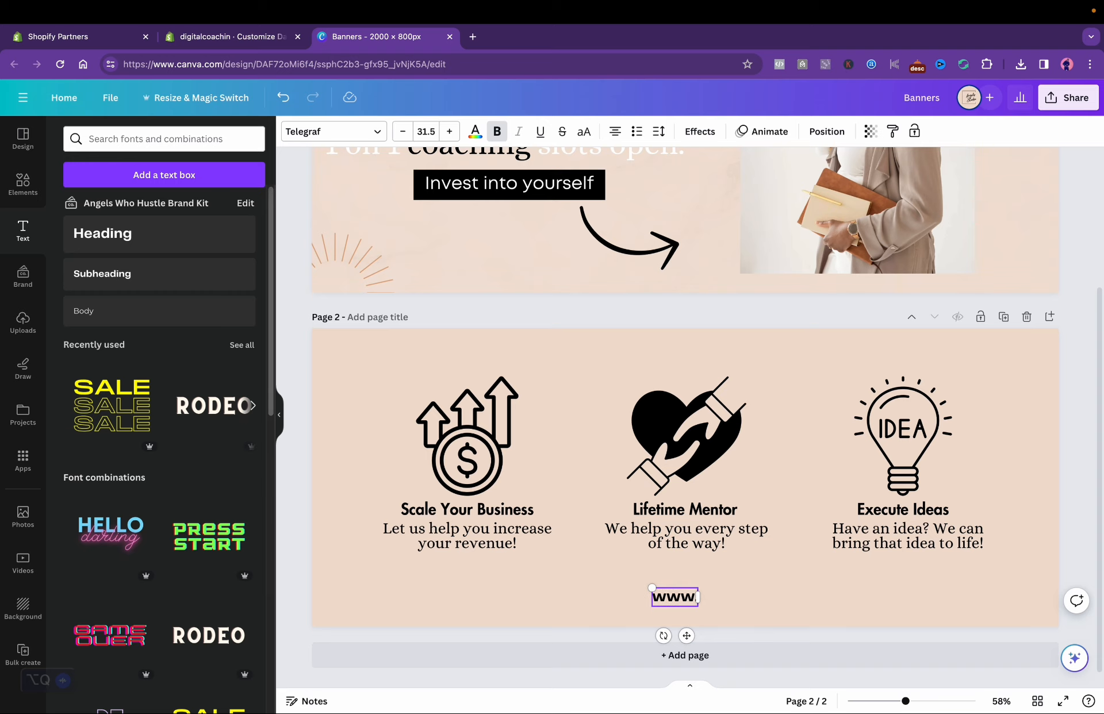
text(.digitalcoachin.com)
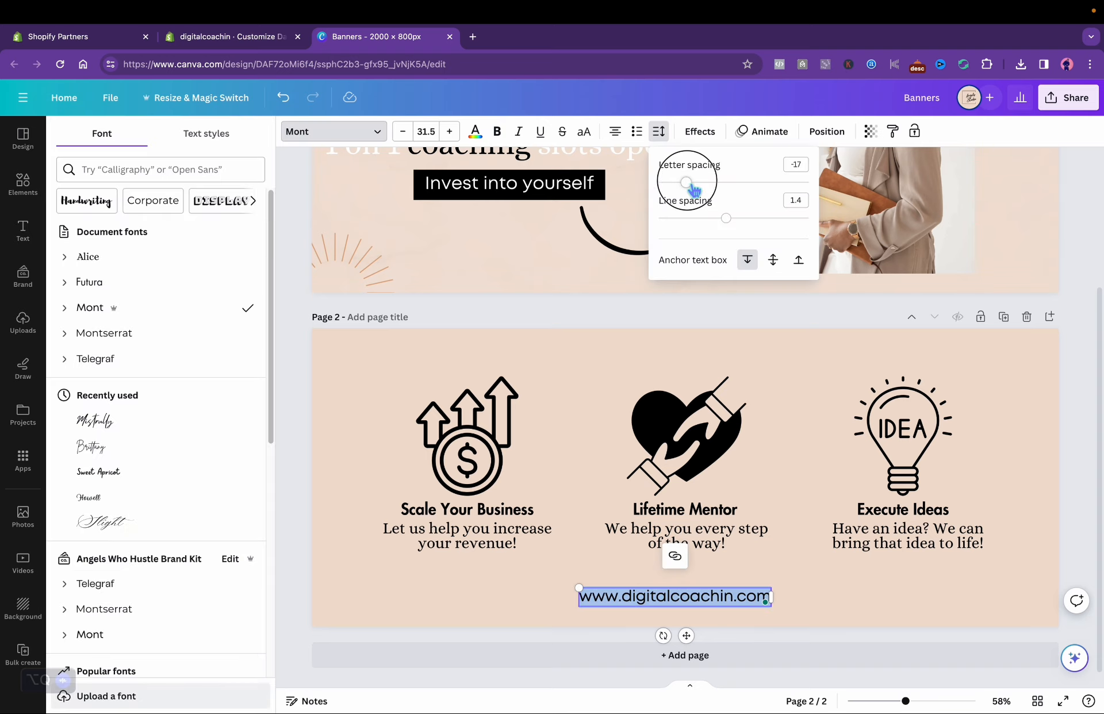
- Set the website address's letter spacing to 97 and reduce its font size by five steps
mouse_move(692, 185)
mouse_down()
mouse_move(712, 180)
mouse_move(703, 181)
mouse_up()
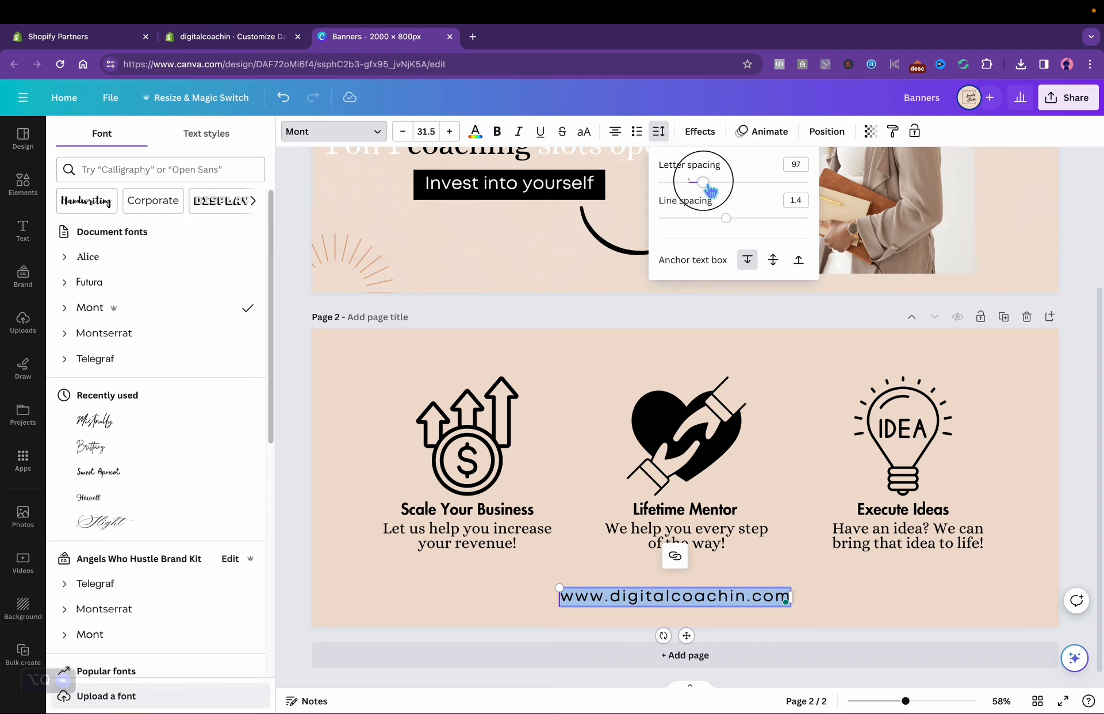
click(402, 131)
click(402, 131)
click(403, 131)
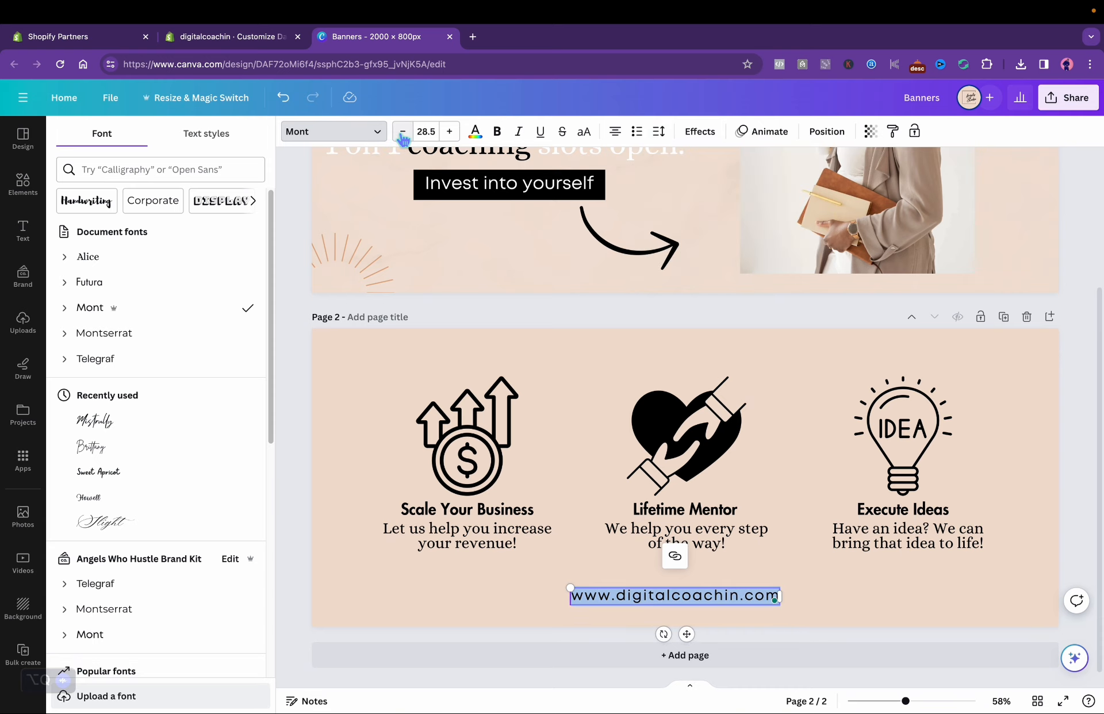
click(402, 131)
click(402, 131)
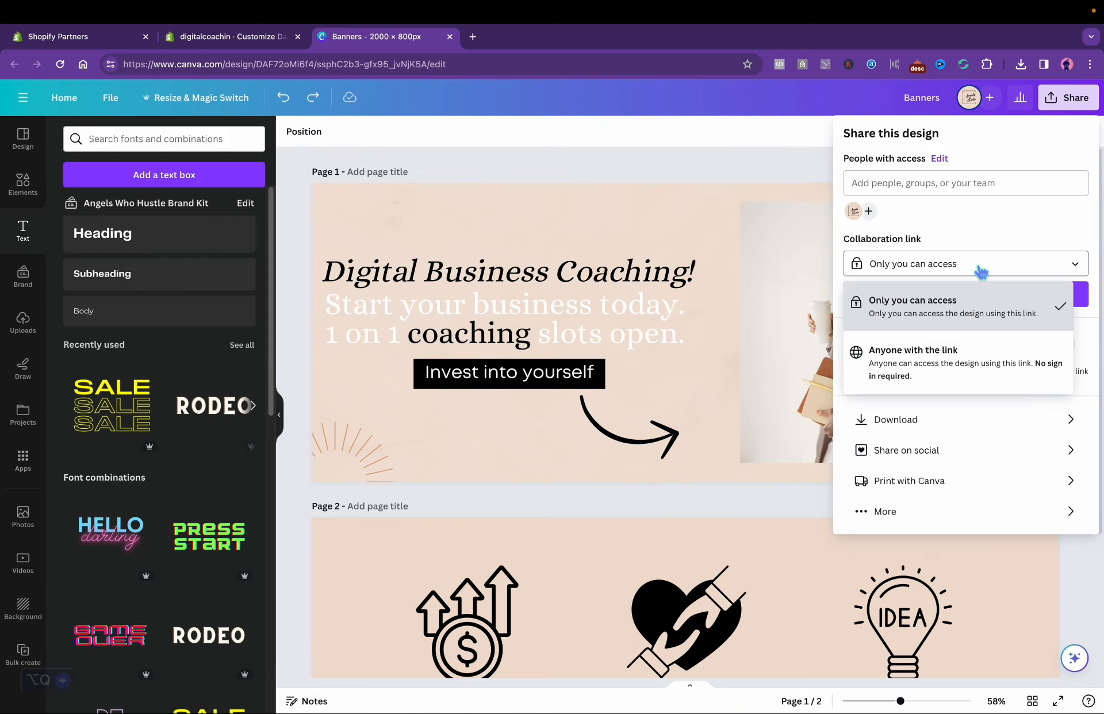
- Set the design's collaboration link to "Anyone with the link" and open the download options
click(939, 361)
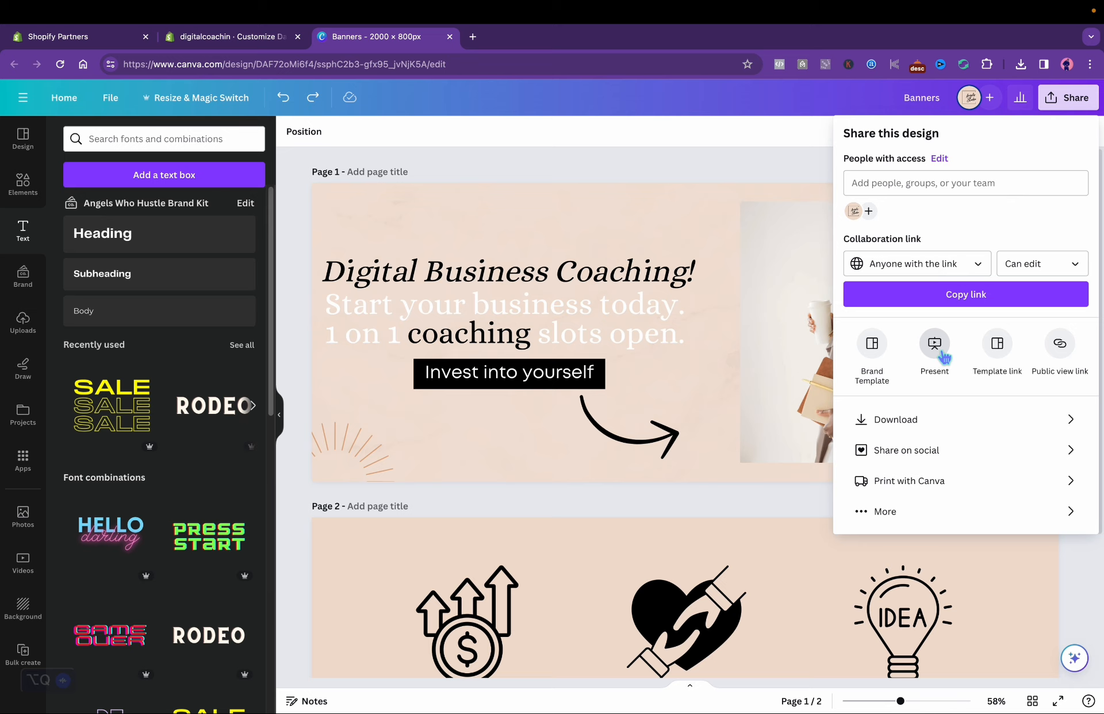
click(891, 422)
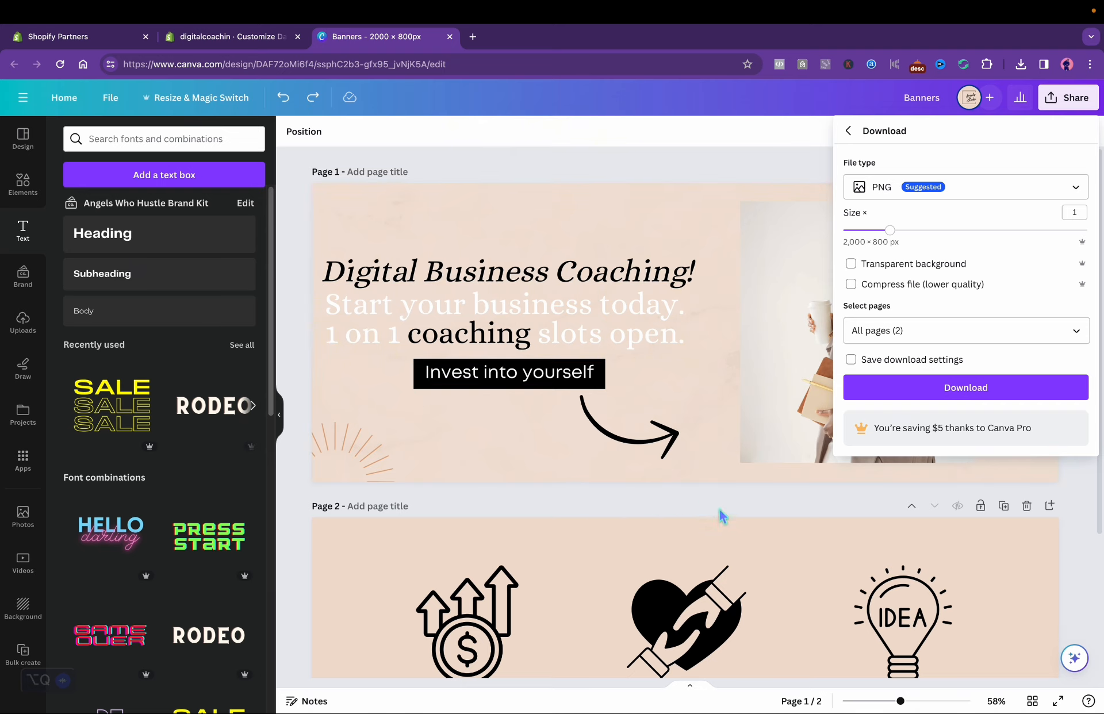
- Recolor the black "Invest into yourself" box with the photo's dark brown and apply the change to all matching shapes and graphics
click(556, 387)
click(355, 132)
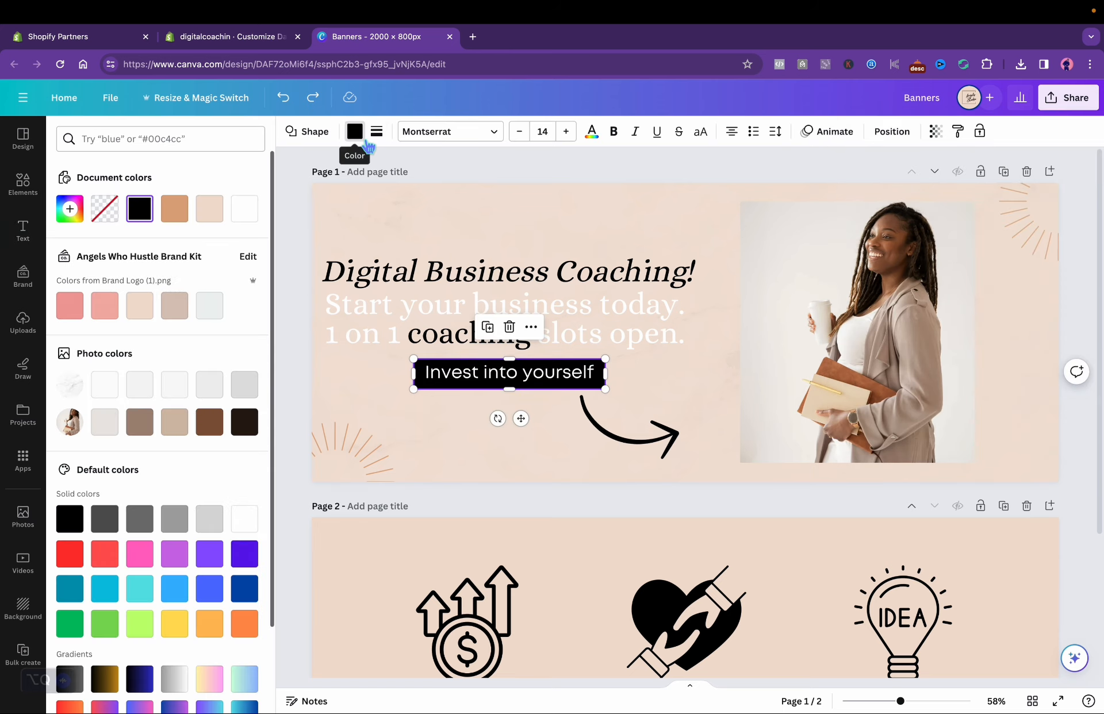
click(210, 426)
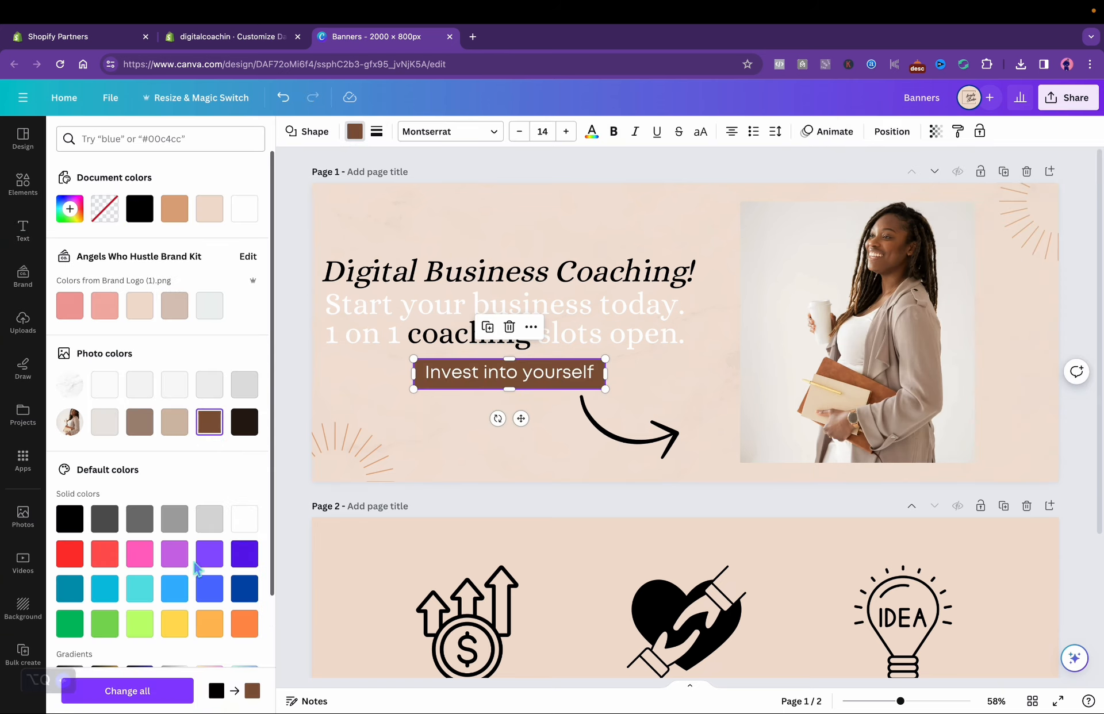
click(156, 701)
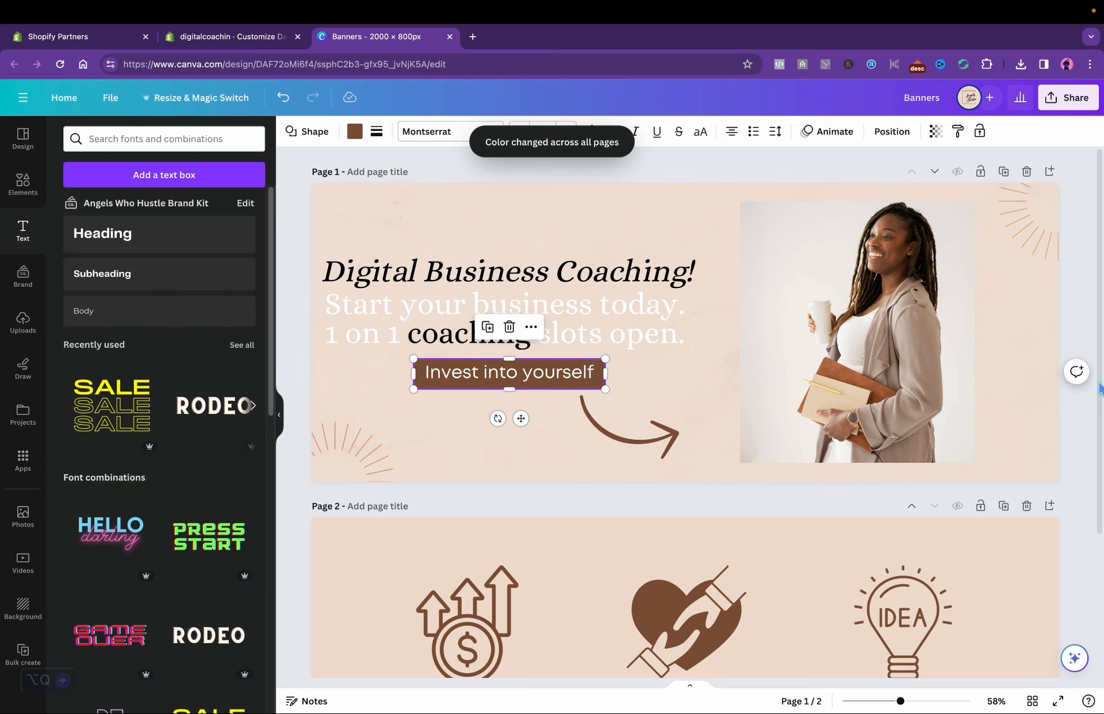
- Recolor the "Scale Your Business" heading from page 2 in the document's dark brown and apply the change to all matching text
scroll(1099, 389, down, 4)
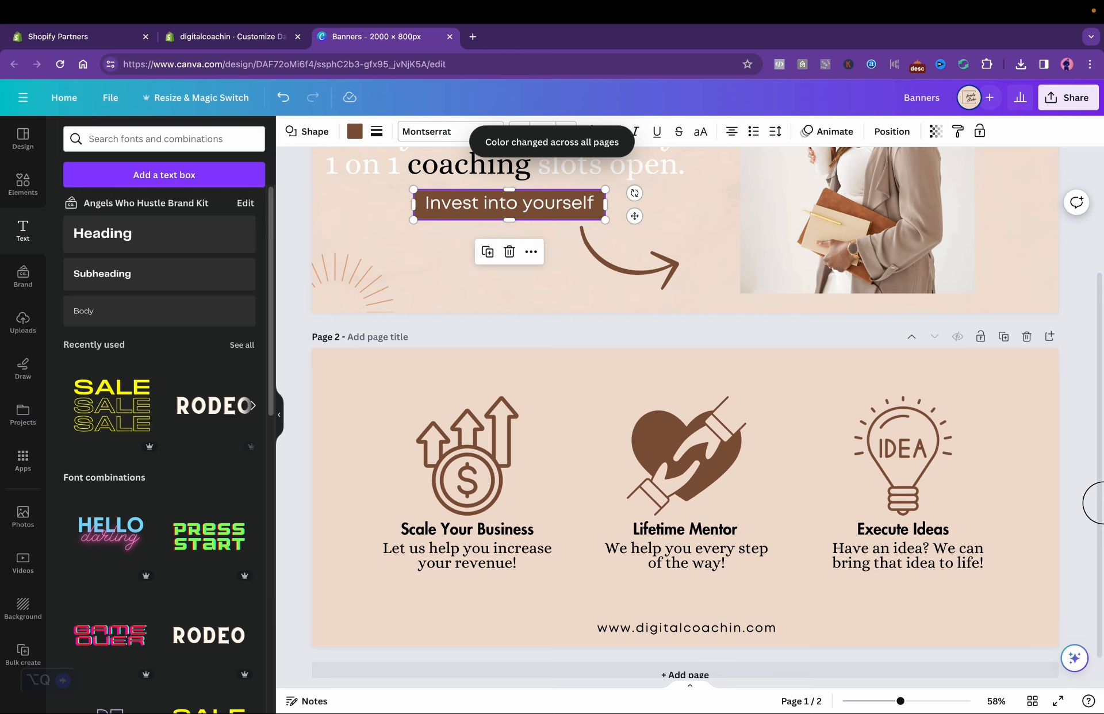
scroll(1095, 503, up, 2)
scroll(1092, 460, down, 3)
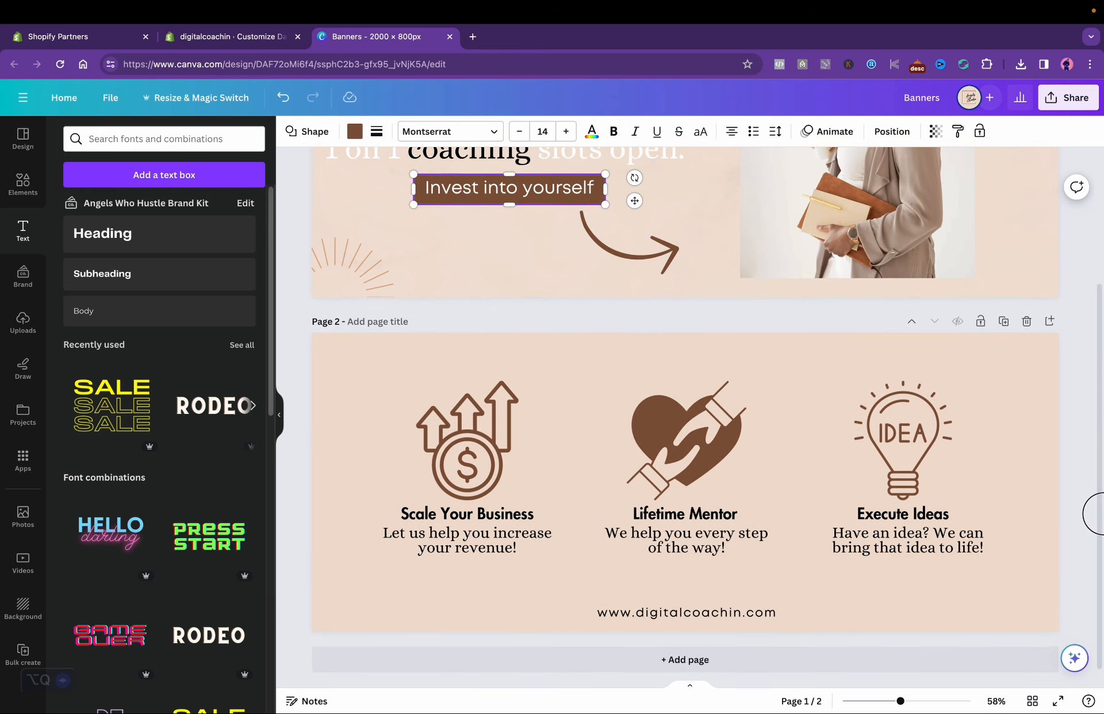
scroll(1092, 443, up, 4)
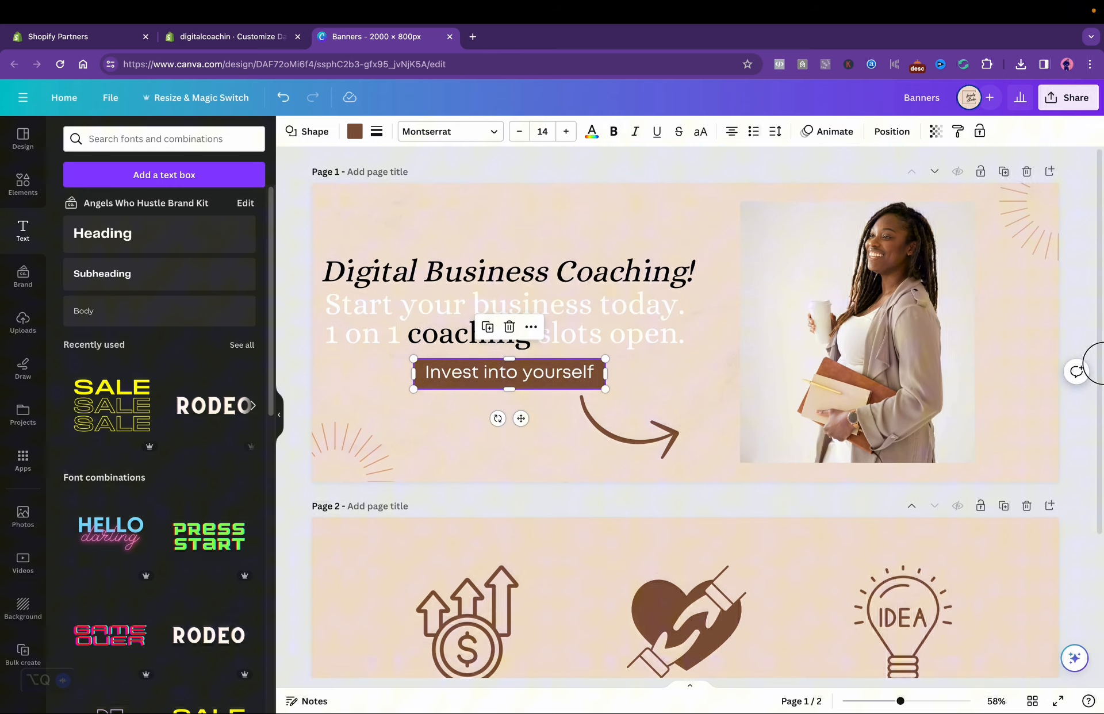
scroll(1095, 364, down, 4)
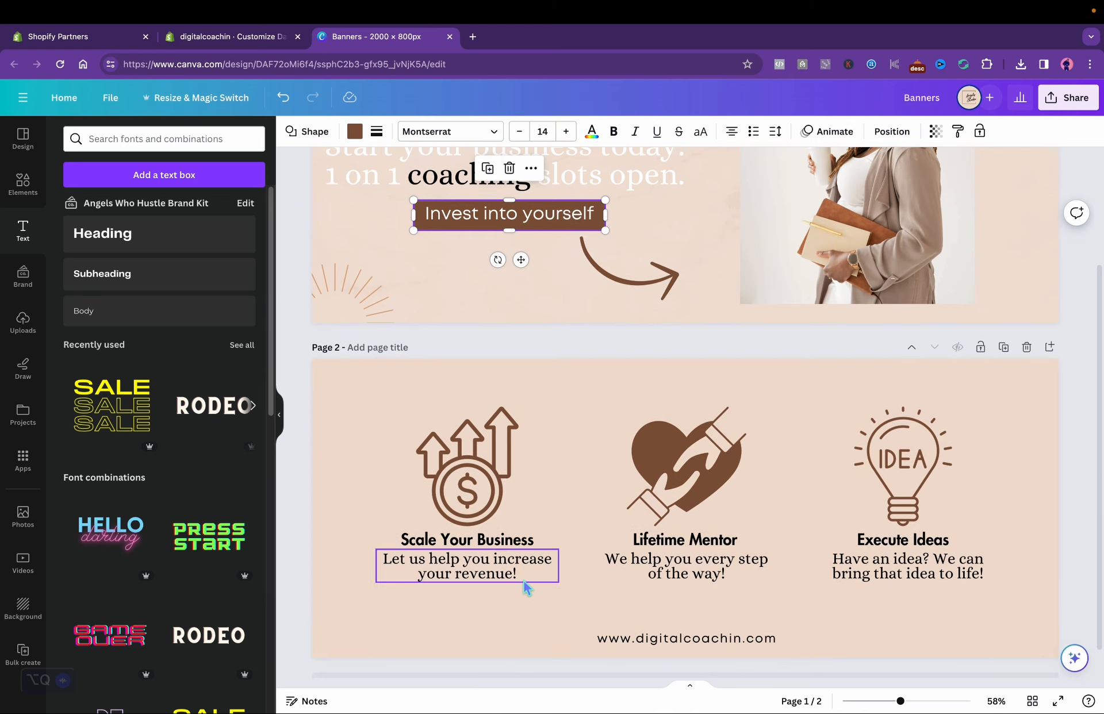
click(479, 553)
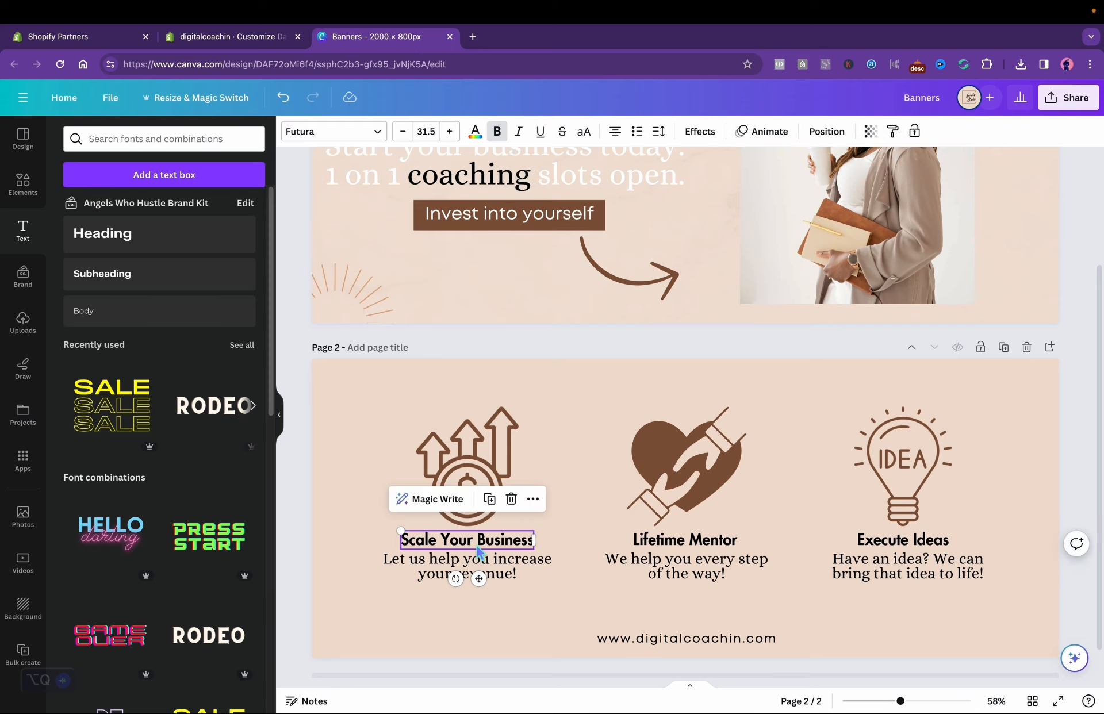
click(475, 131)
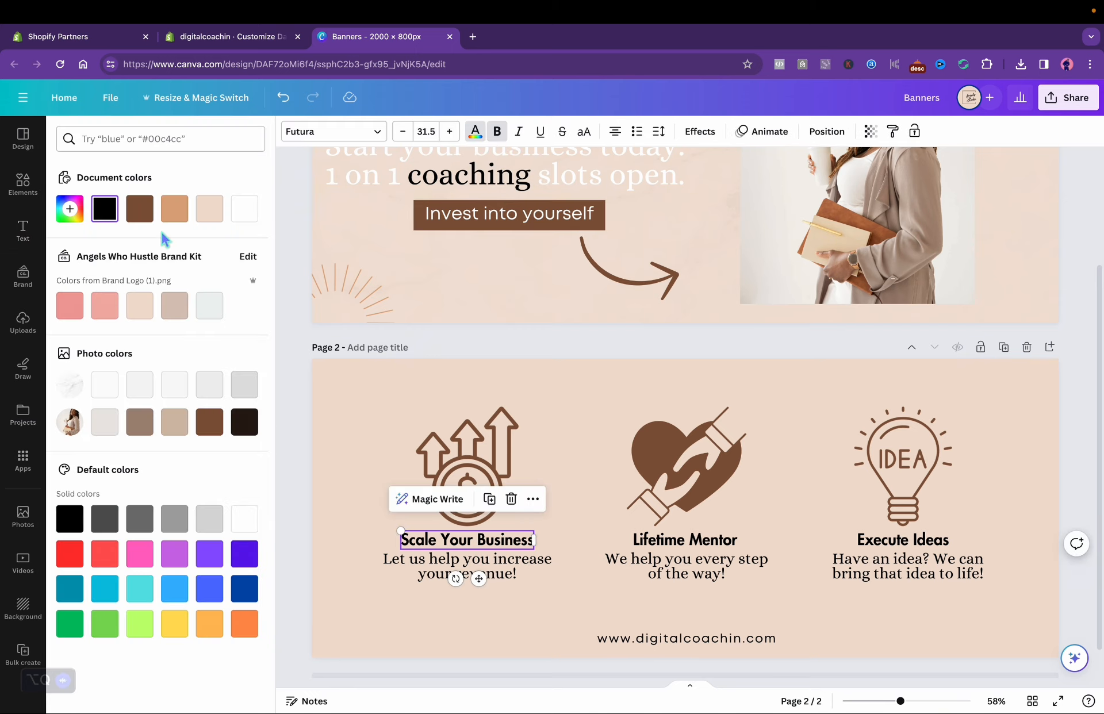
click(139, 208)
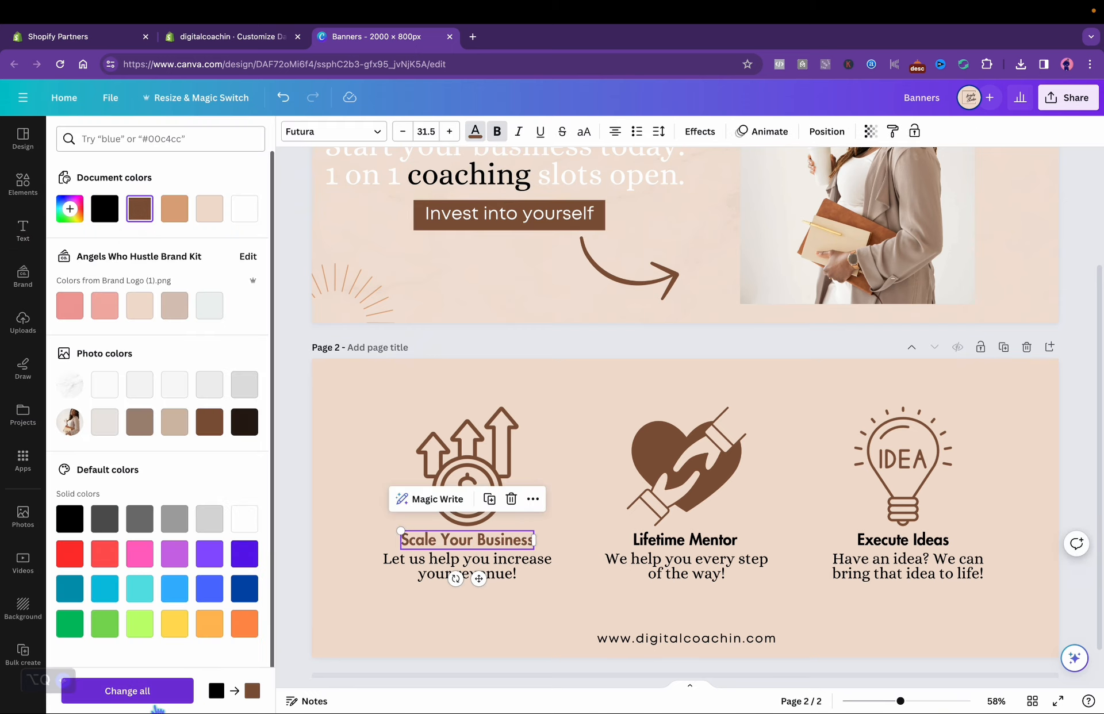
click(190, 691)
key(Escape)
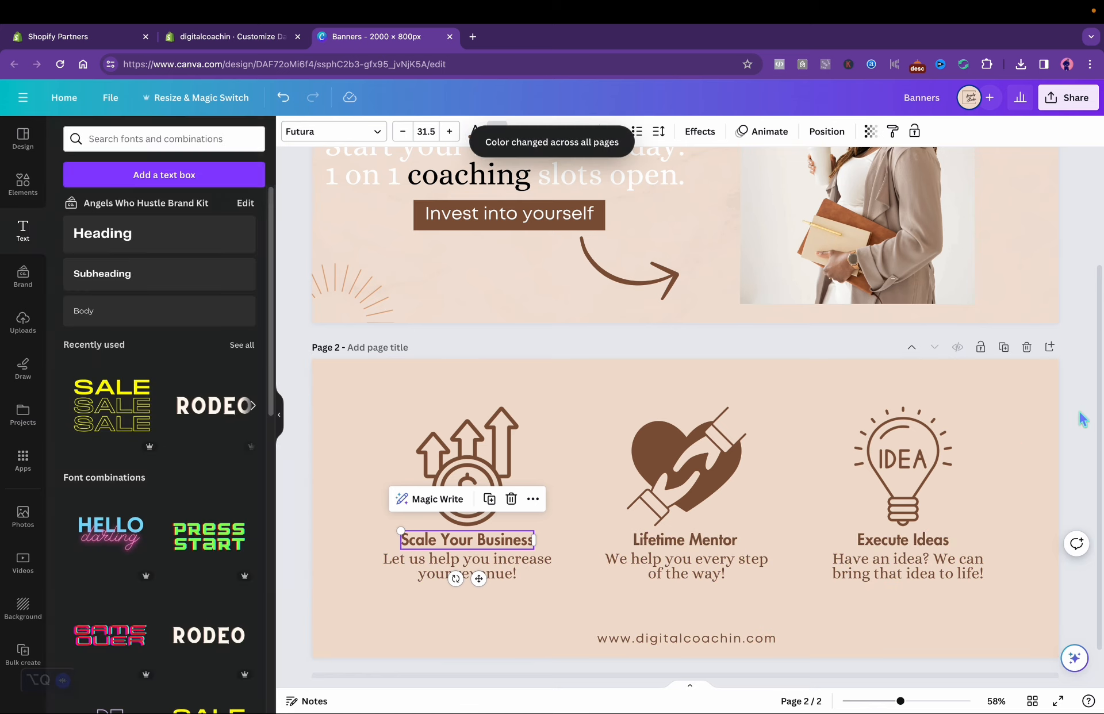
key(Escape)
- Recolor the word "coaching" in the page 1 banner text in the document's dark brown
drag(1099, 430, 1099, 376)
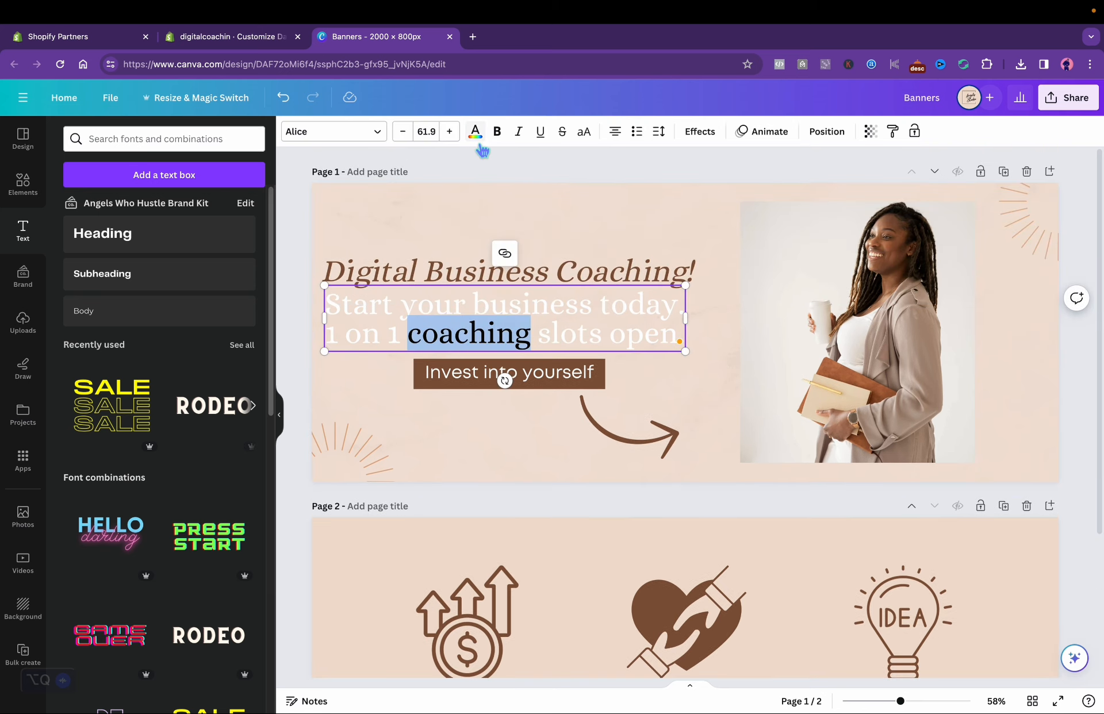
click(477, 141)
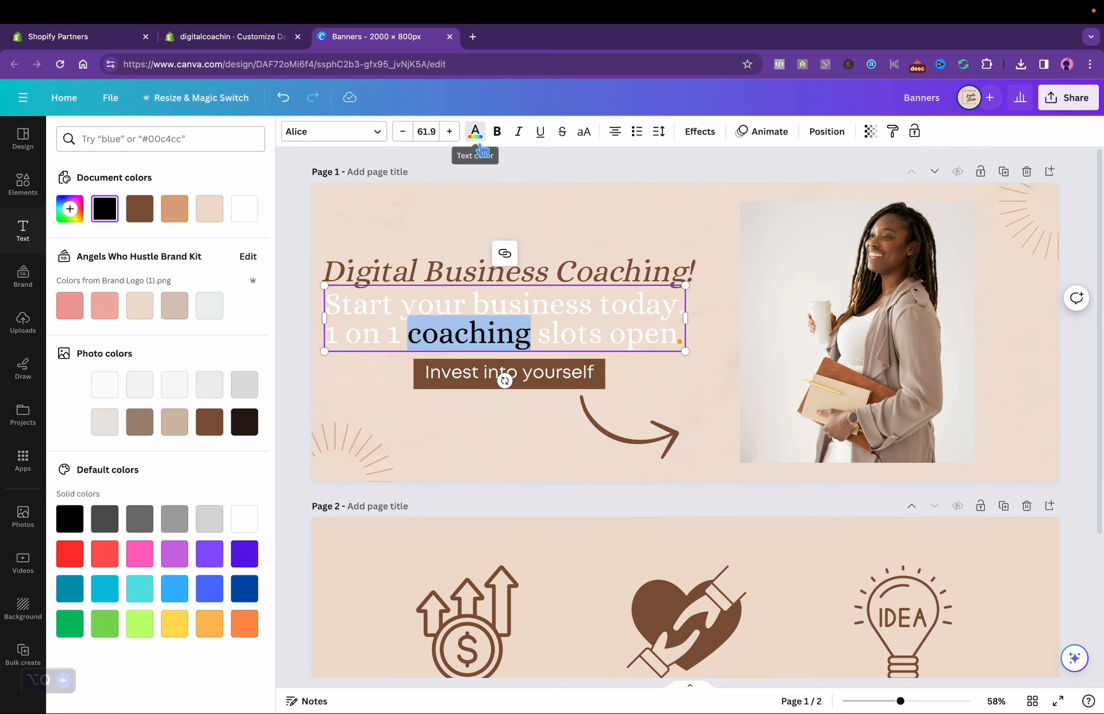
click(140, 210)
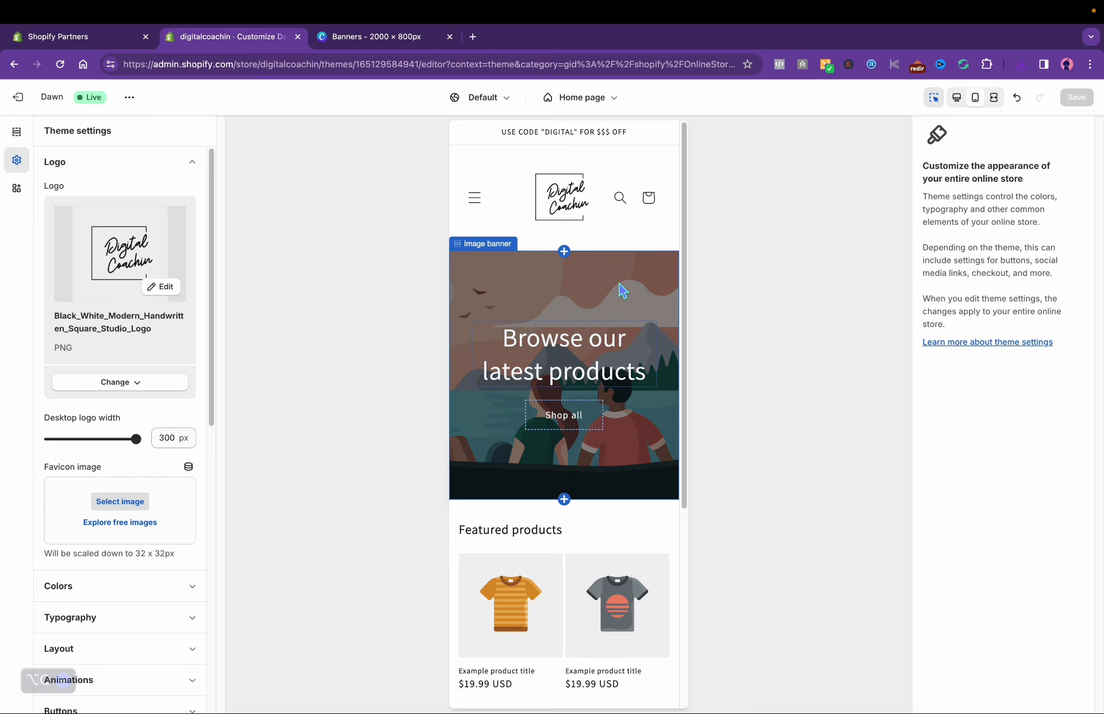
- Set the uploaded Banners picture as the first image of the home page's Image banner section in Shopify
click(624, 288)
click(1003, 190)
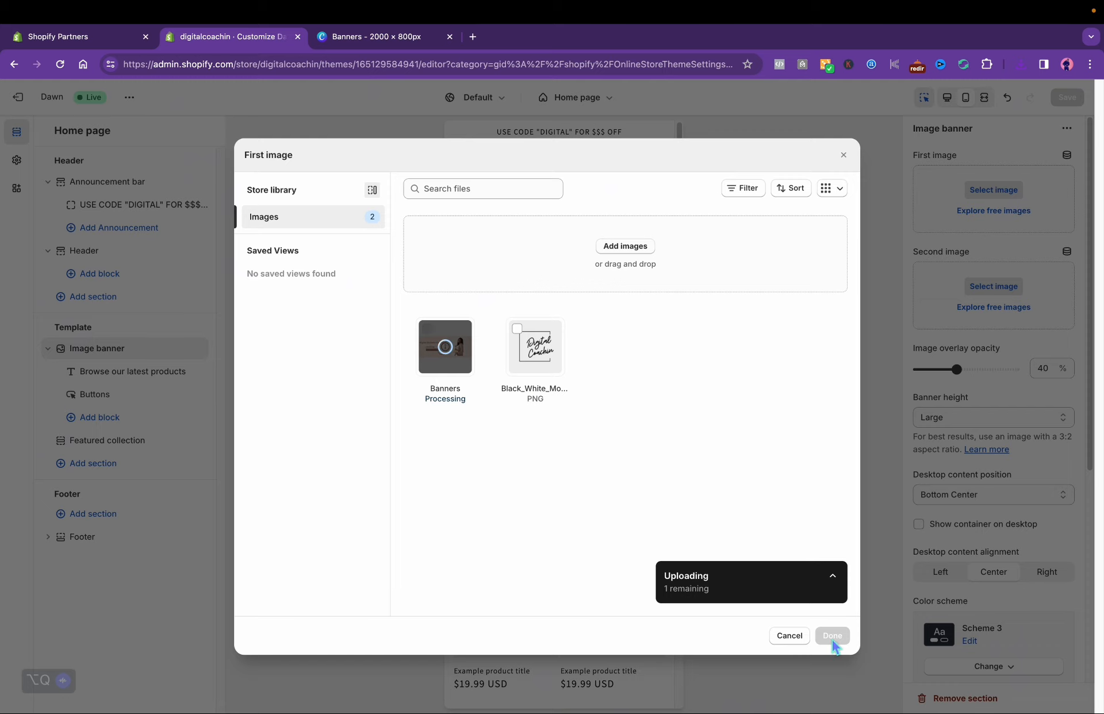
click(843, 637)
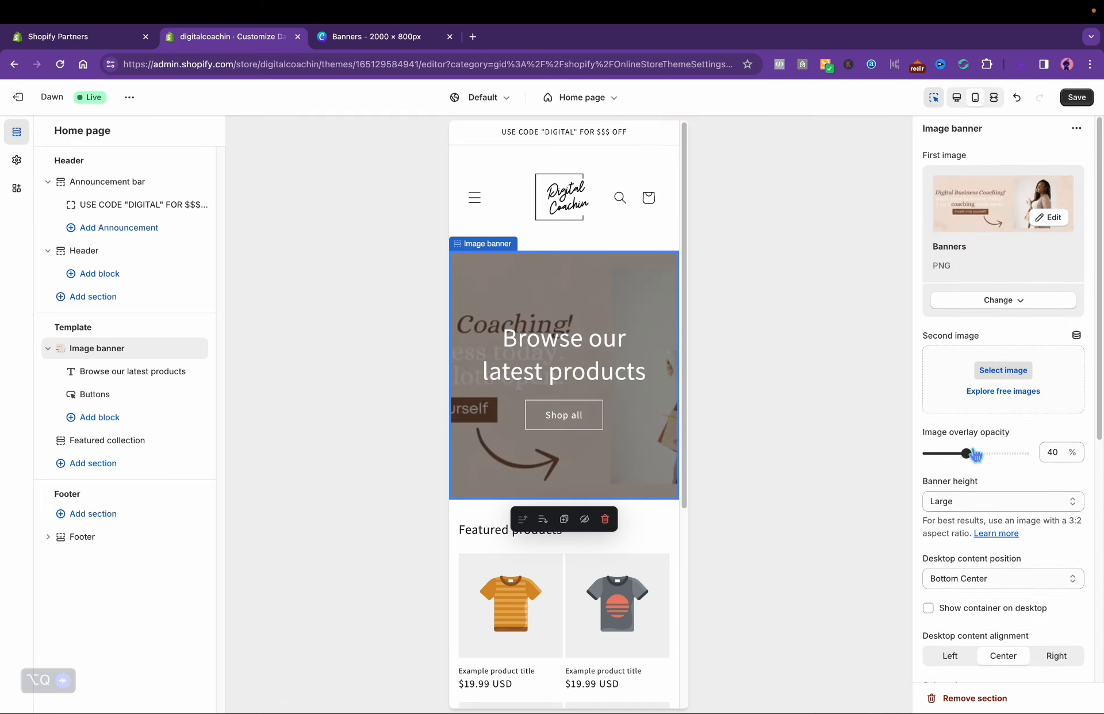
- Set the image banner's overlay opacity to 0% and its banner height to "Adapt to first image"
drag(971, 454, 923, 453)
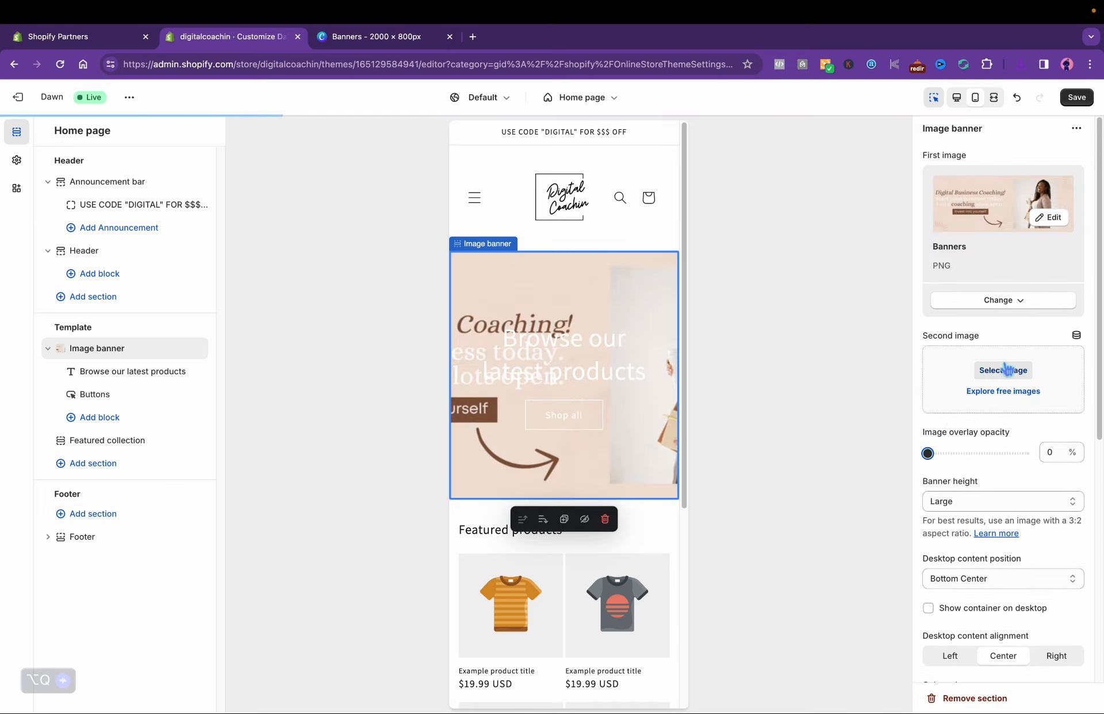
click(991, 504)
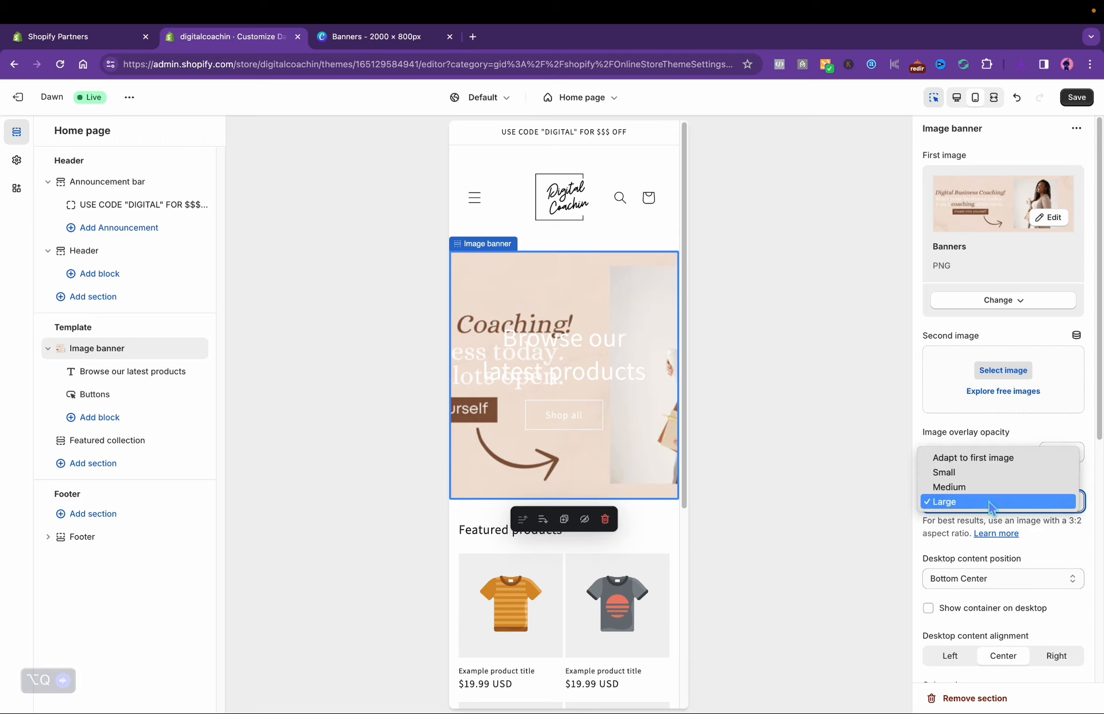
click(993, 468)
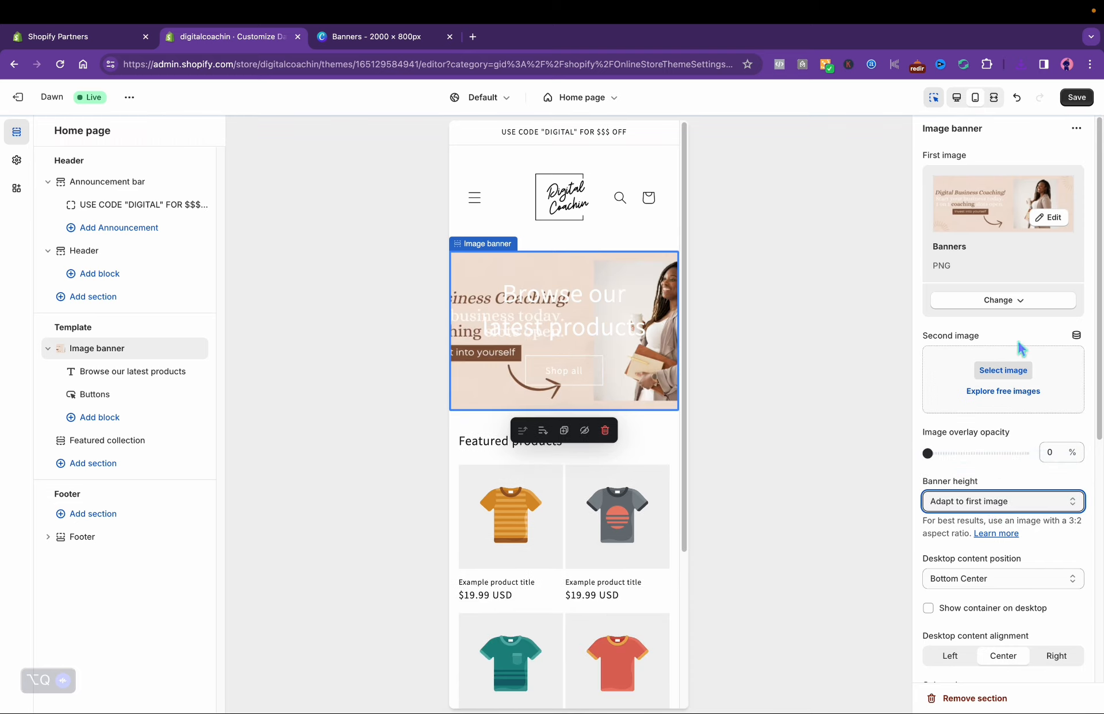
- Hide the "Browse our latest products" heading block and the Buttons block in the image banner
click(198, 372)
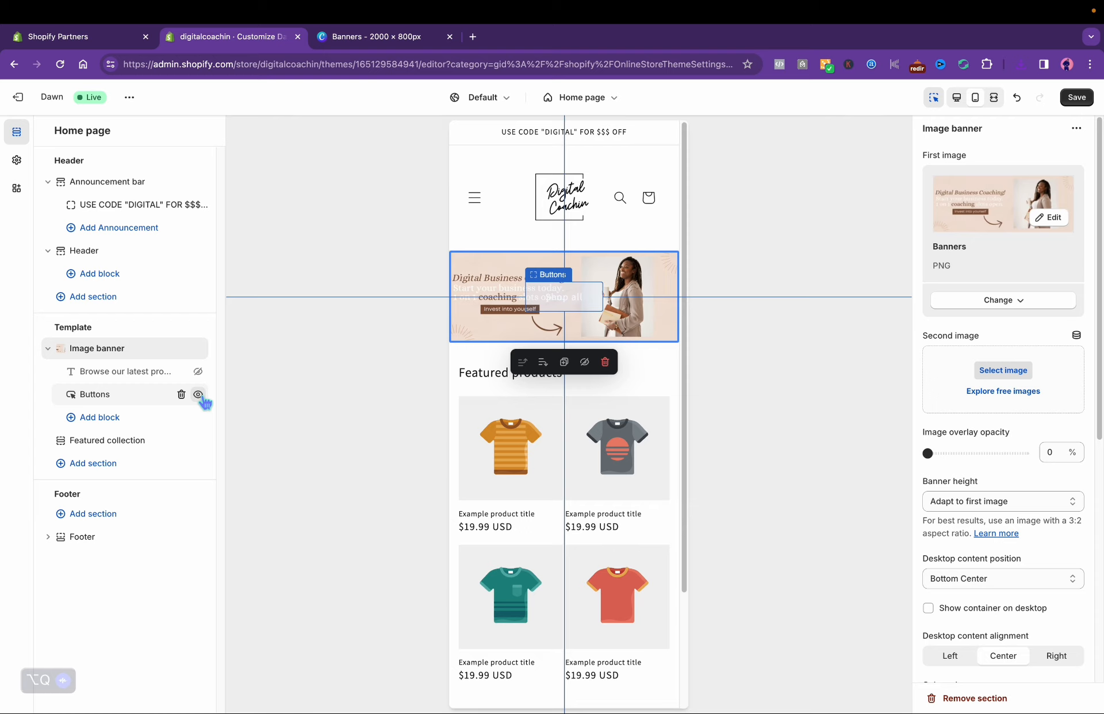
click(199, 394)
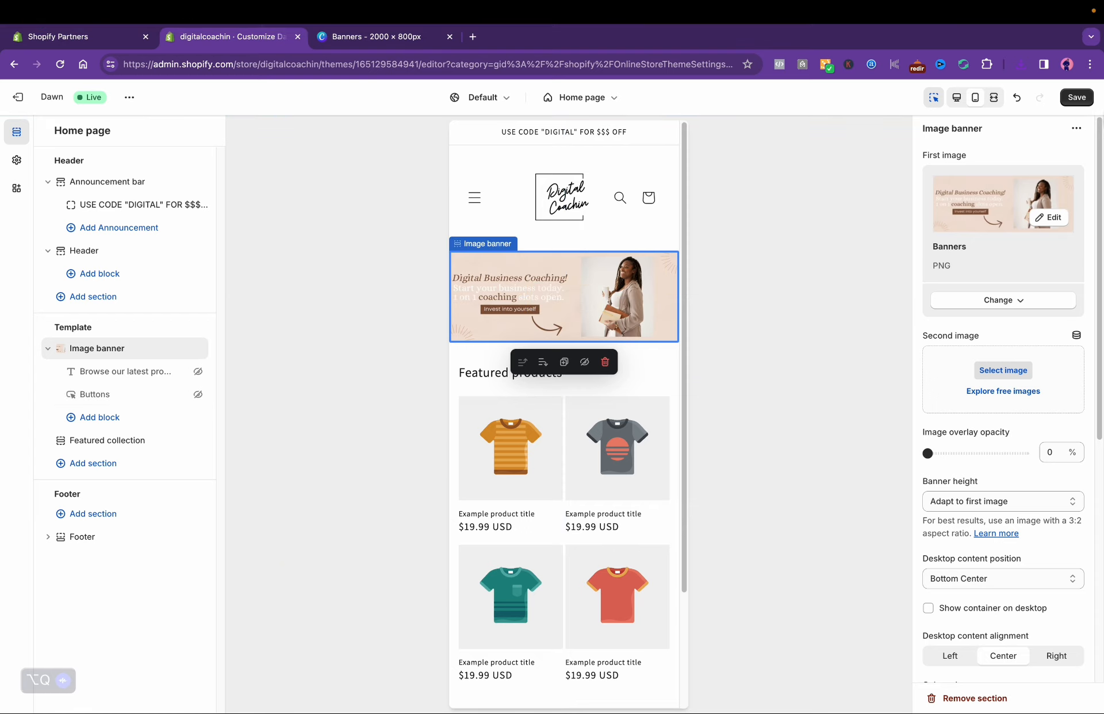
- Save the theme changes, then add a second Image banner section below Featured collection with Banners_1 as its first image
click(1078, 100)
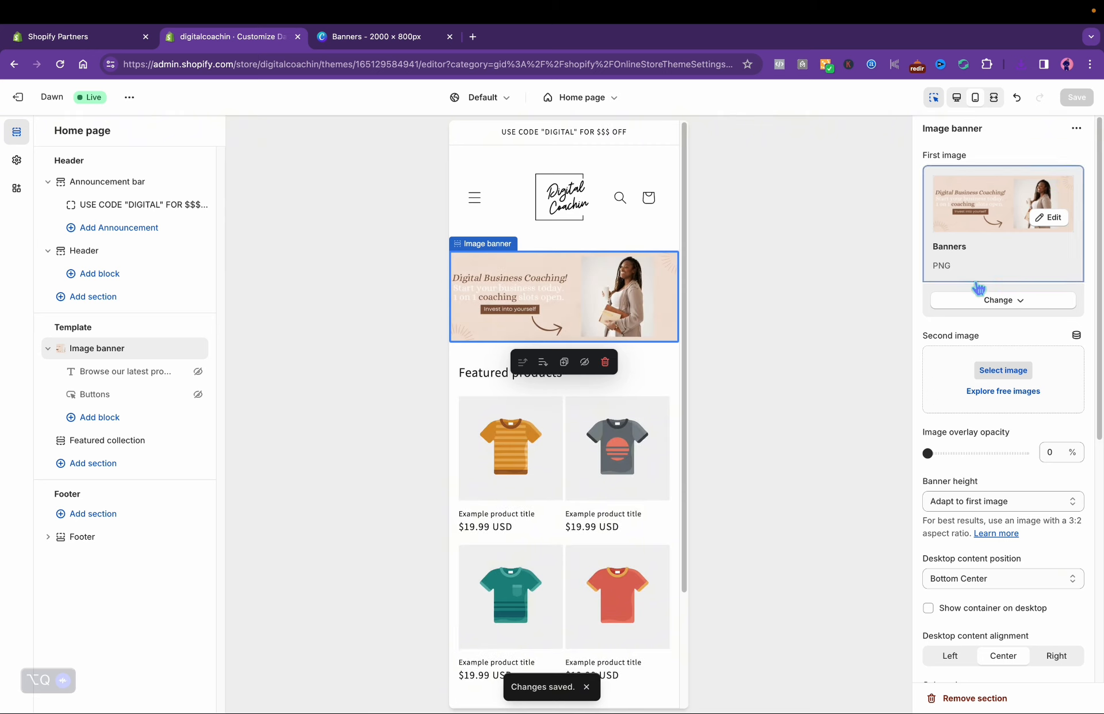
drag(687, 370, 672, 554)
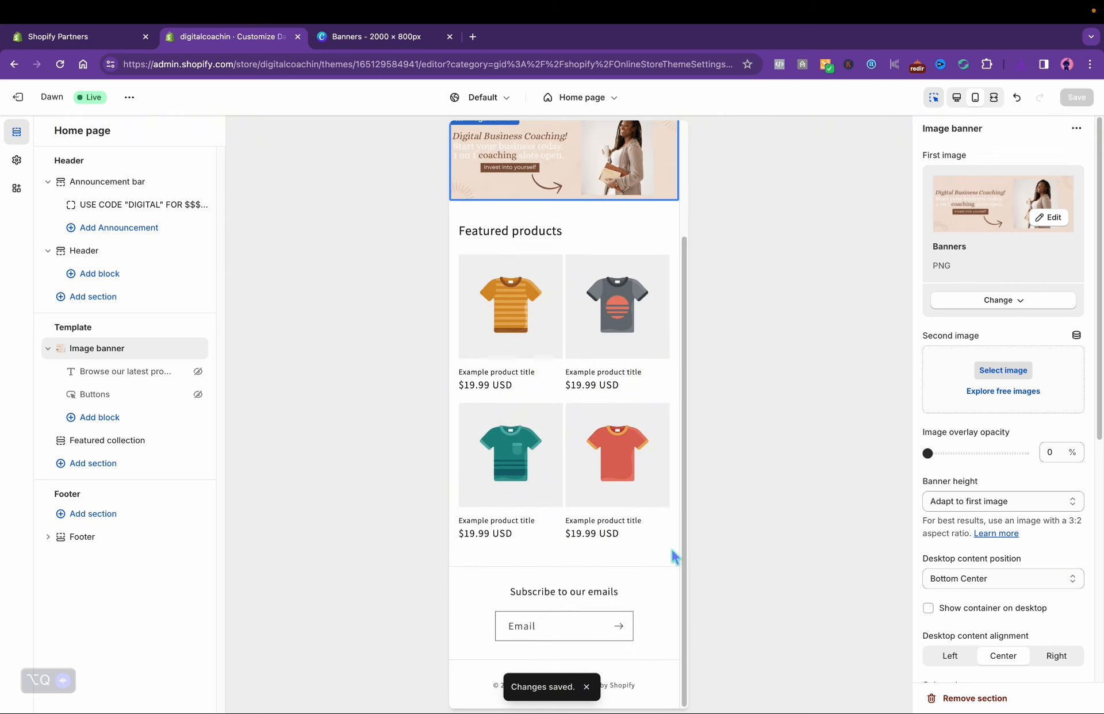
click(112, 465)
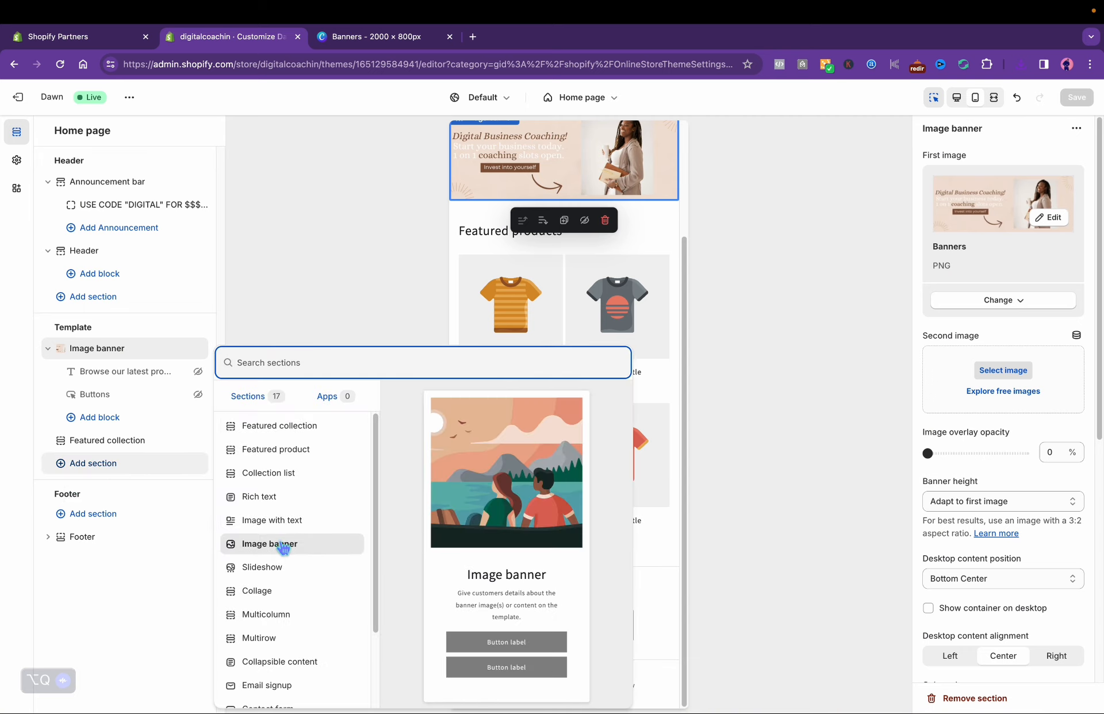
click(284, 549)
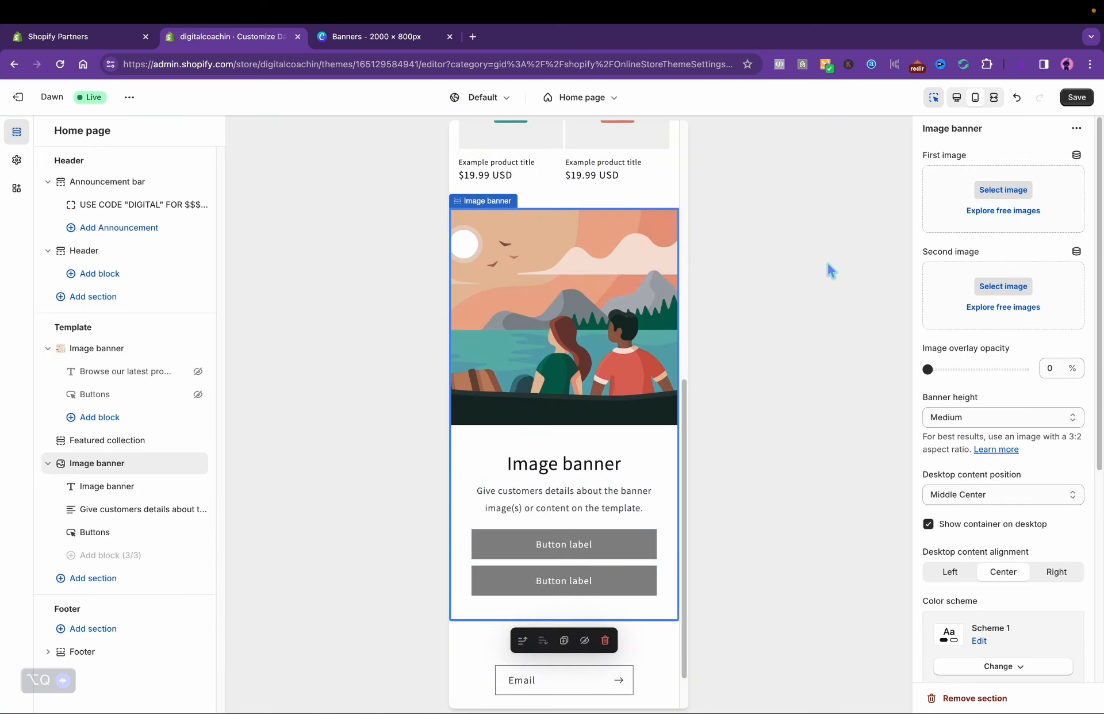
click(1028, 193)
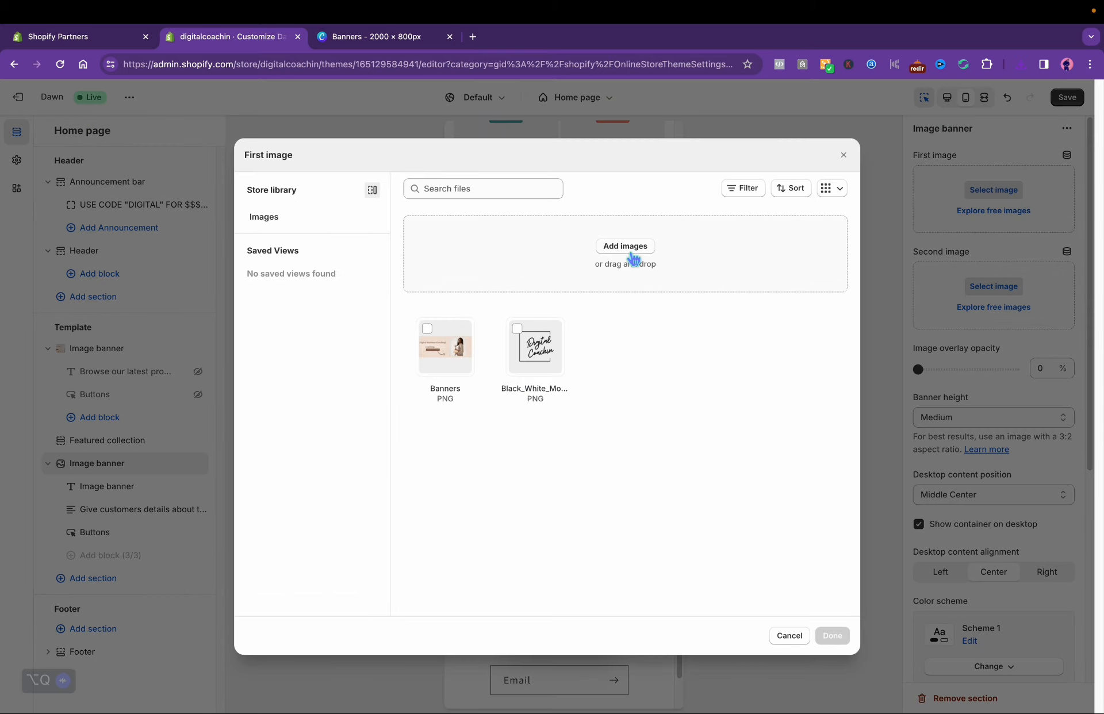
click(831, 635)
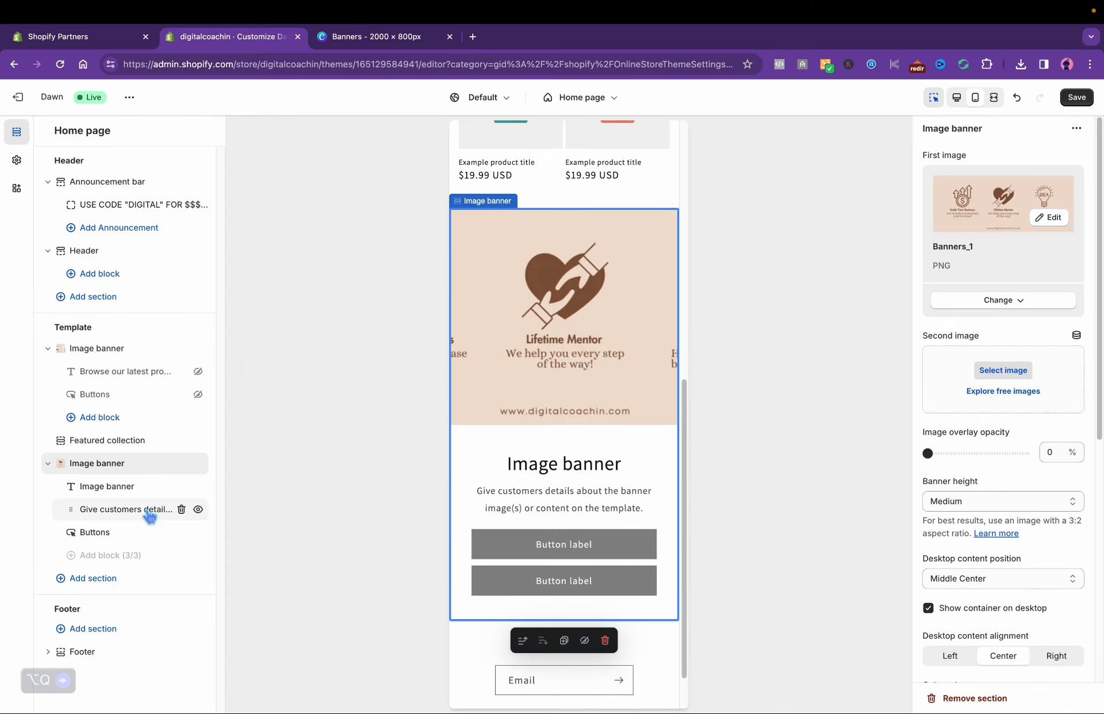
- Hide the heading, text and Buttons blocks in the new image banner
click(199, 486)
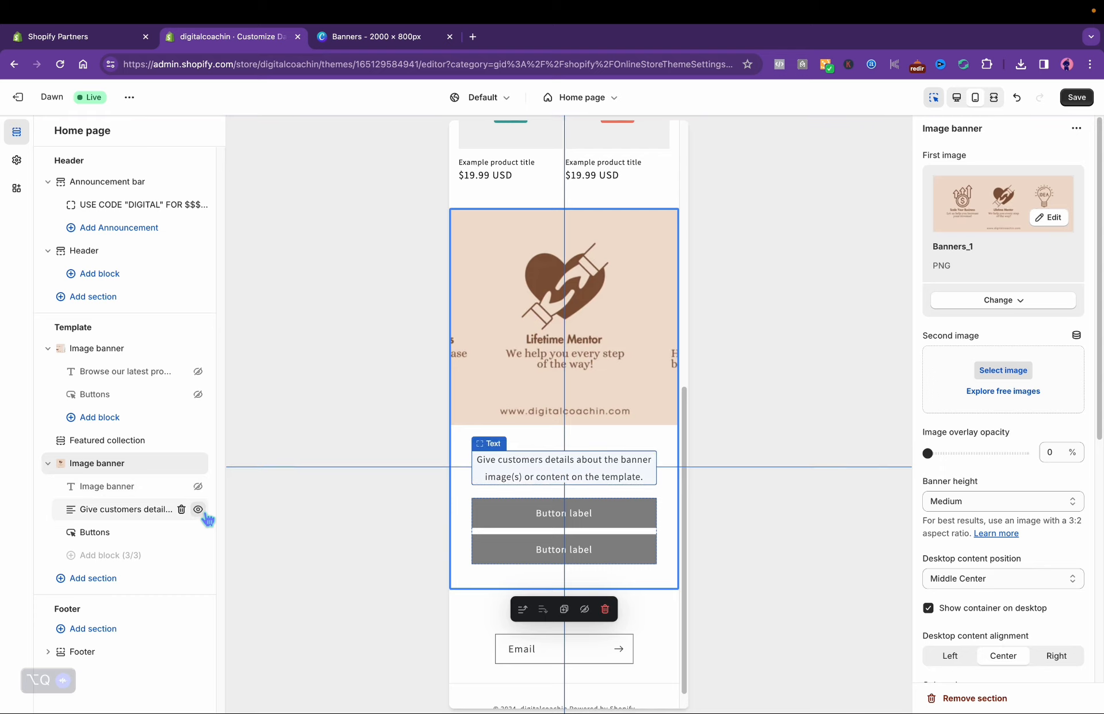
click(198, 508)
click(198, 532)
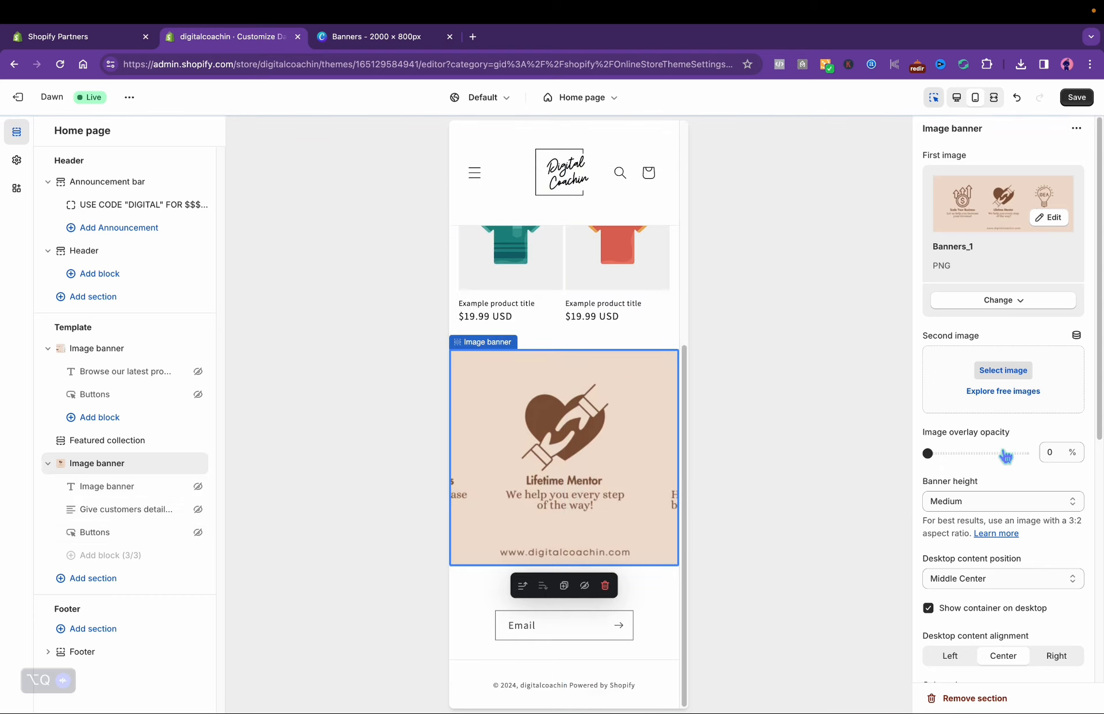
- Set the second image banner's height to "Adapt to first image" and save the theme
click(1006, 500)
click(995, 476)
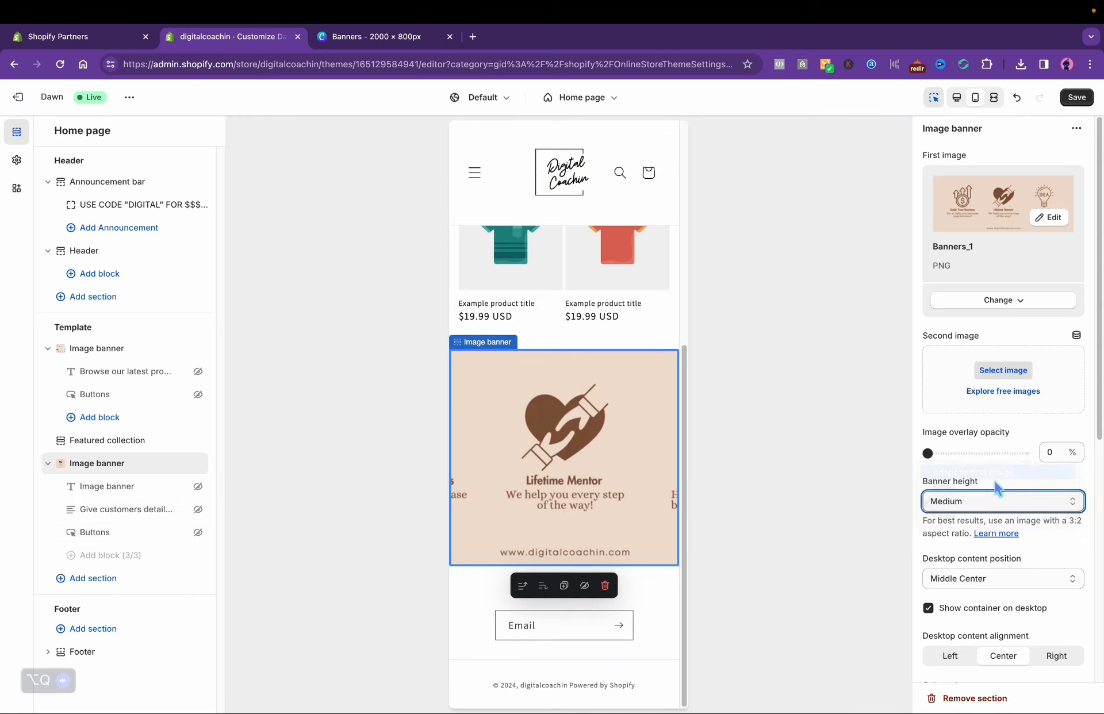
click(1073, 102)
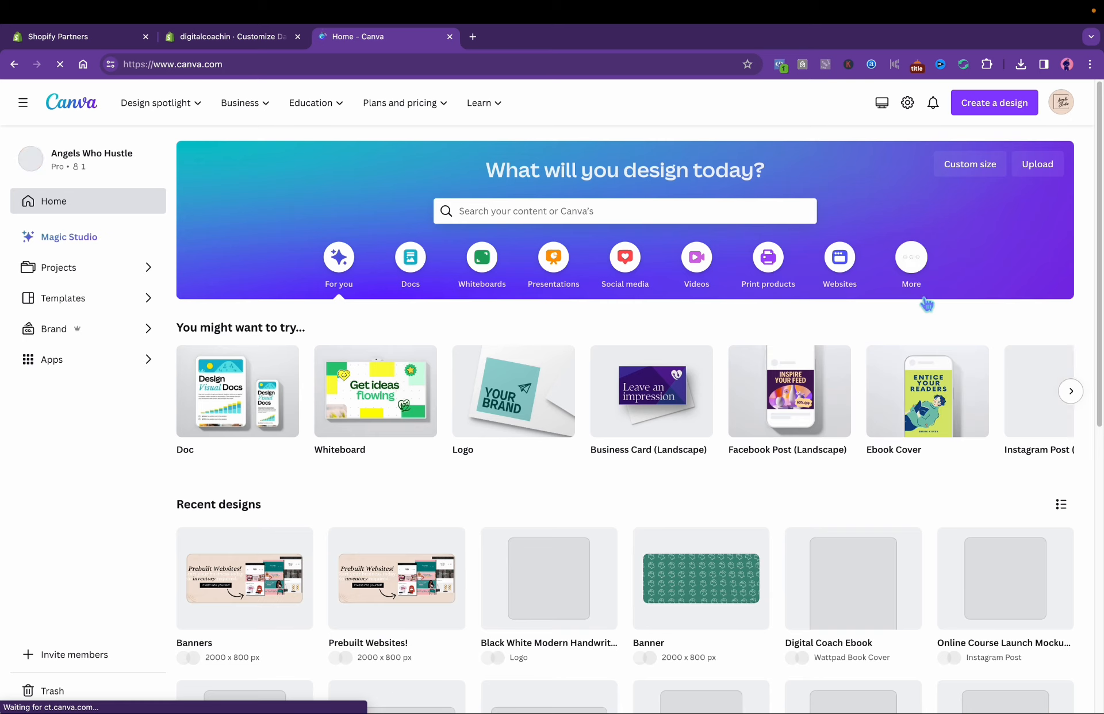
- Open the recent Digital Coach Ebook design in Canva and bring up its sharing options
scroll(1090, 212, down, 3)
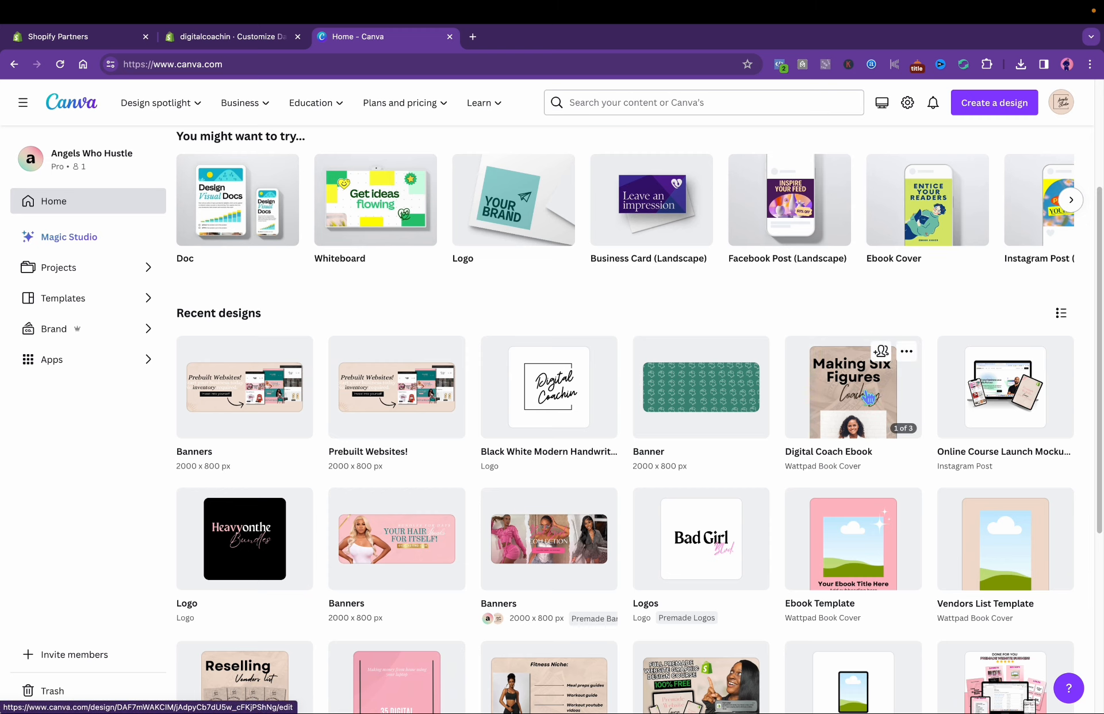
click(869, 397)
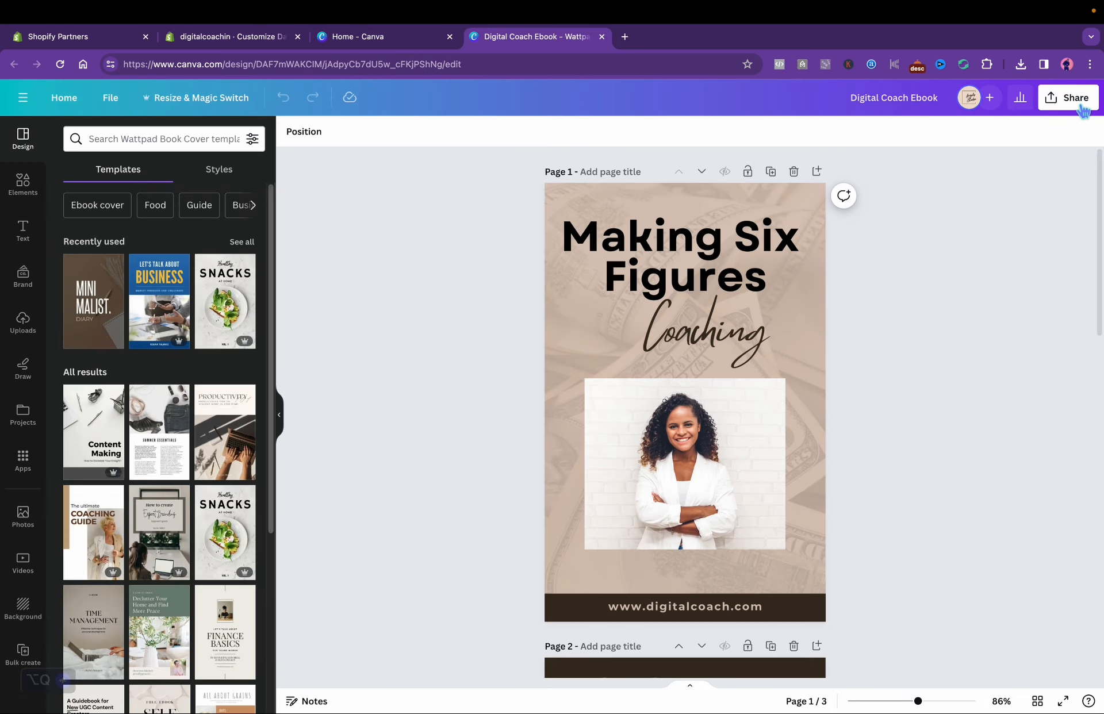
click(1081, 104)
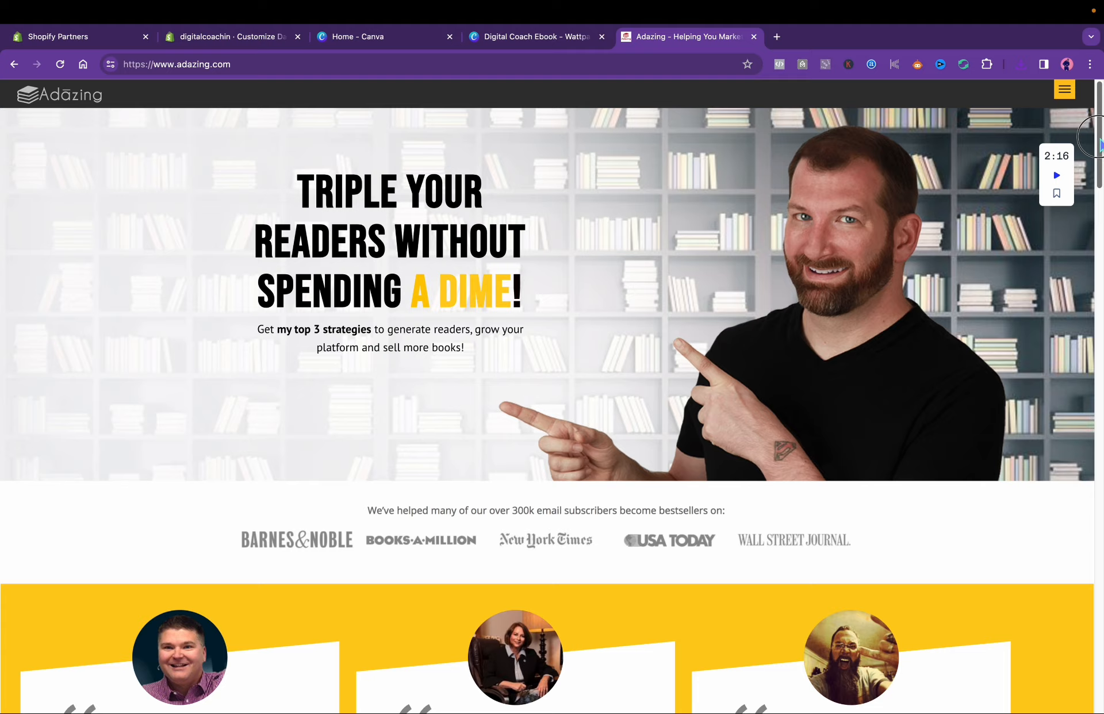
- On the Adazing site, request a standing book mockup on the second template with "Digital Coach Ebook .png" as the cover image
scroll(1089, 278, down, 10)
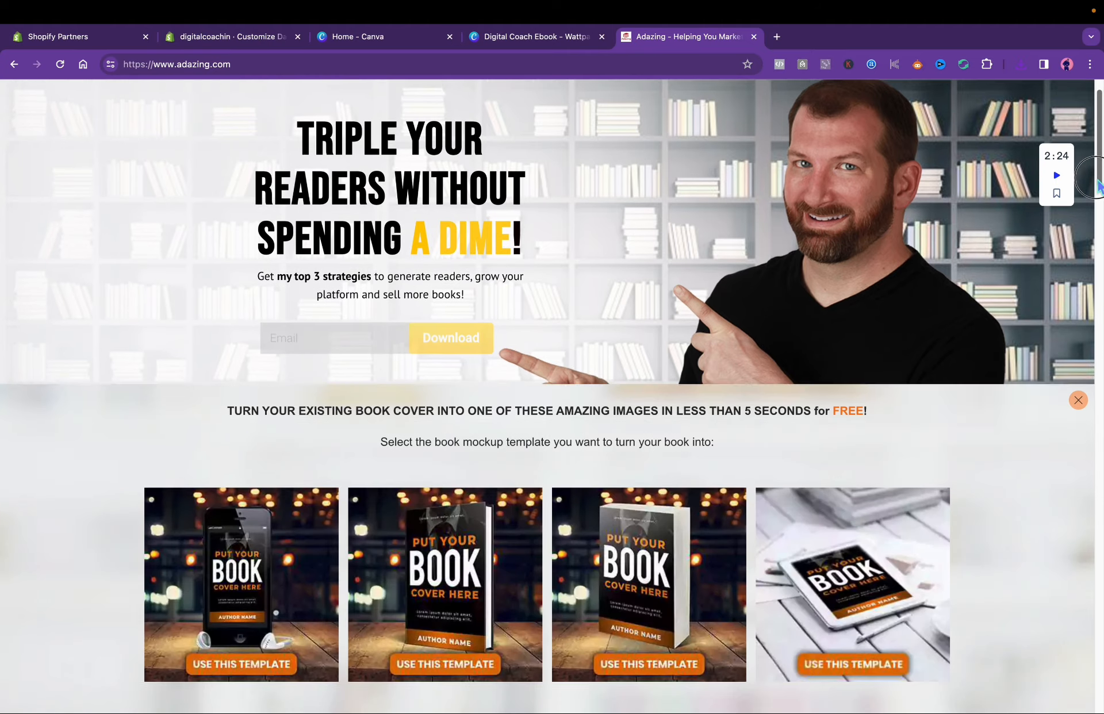
scroll(1088, 277, up, 1)
click(440, 661)
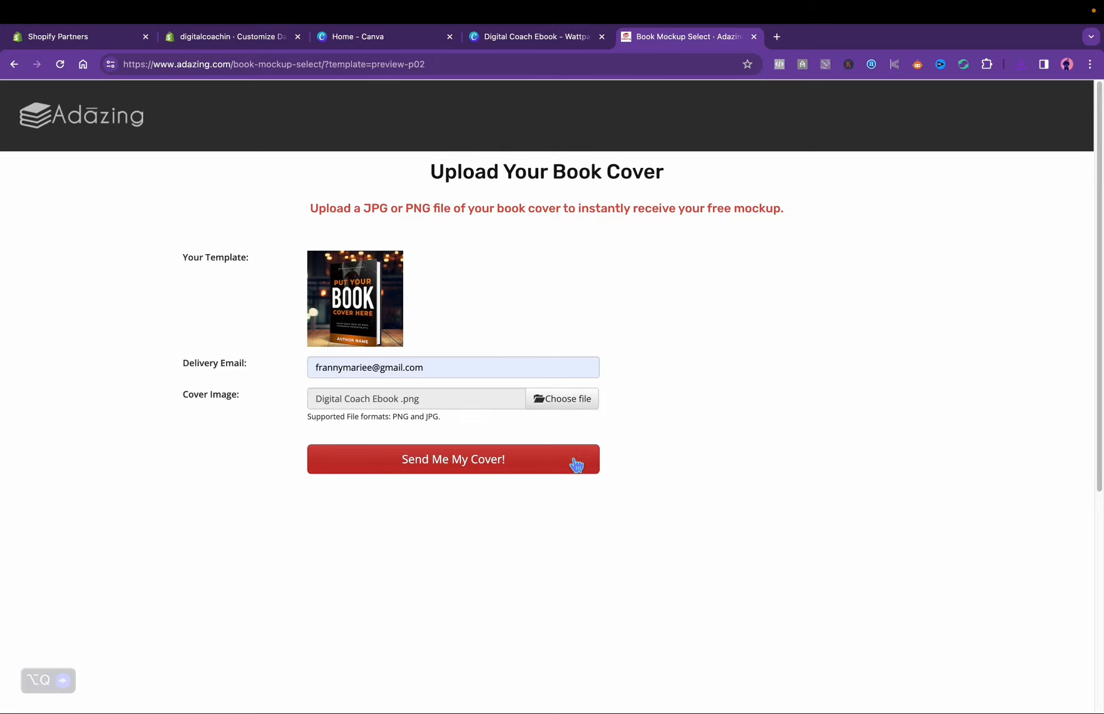
click(563, 472)
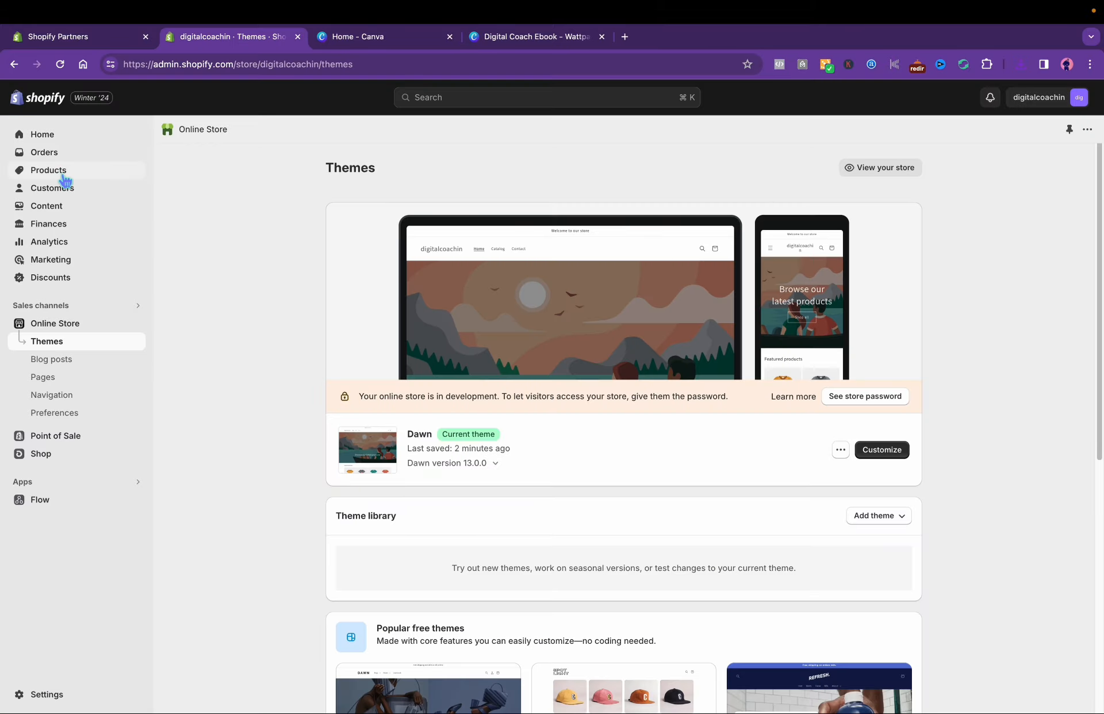
- In Shopify, create a product titled "Making 6 Figures Ebook" with the book mockup as its image and a price of $25.00
click(65, 173)
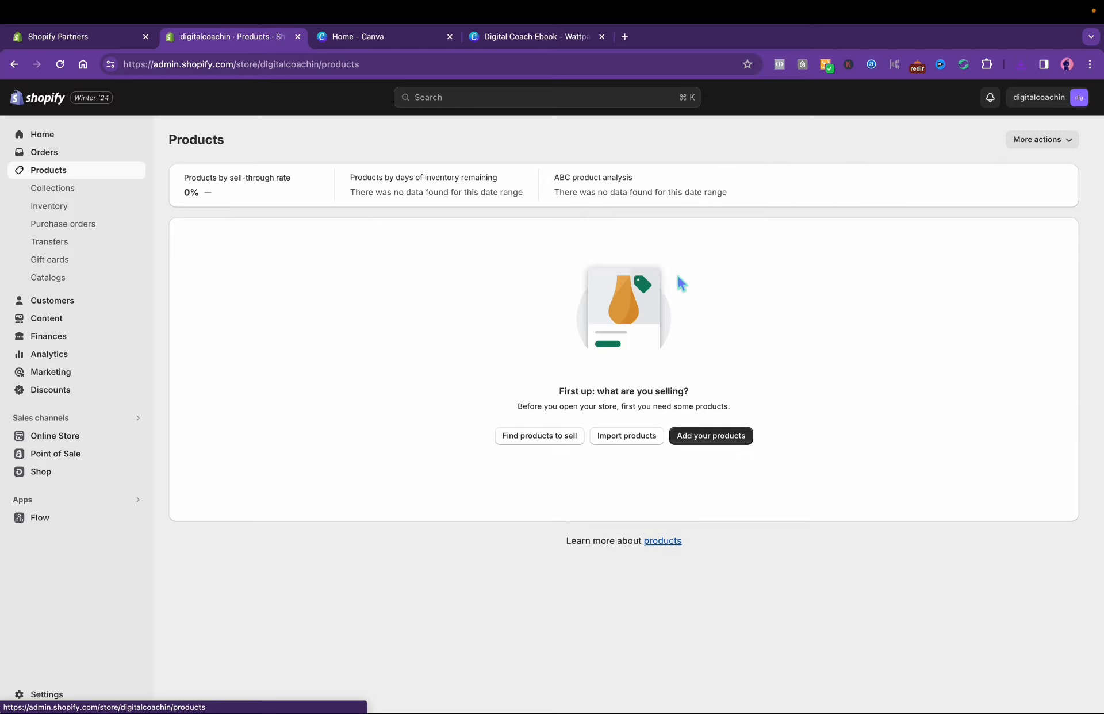
click(726, 441)
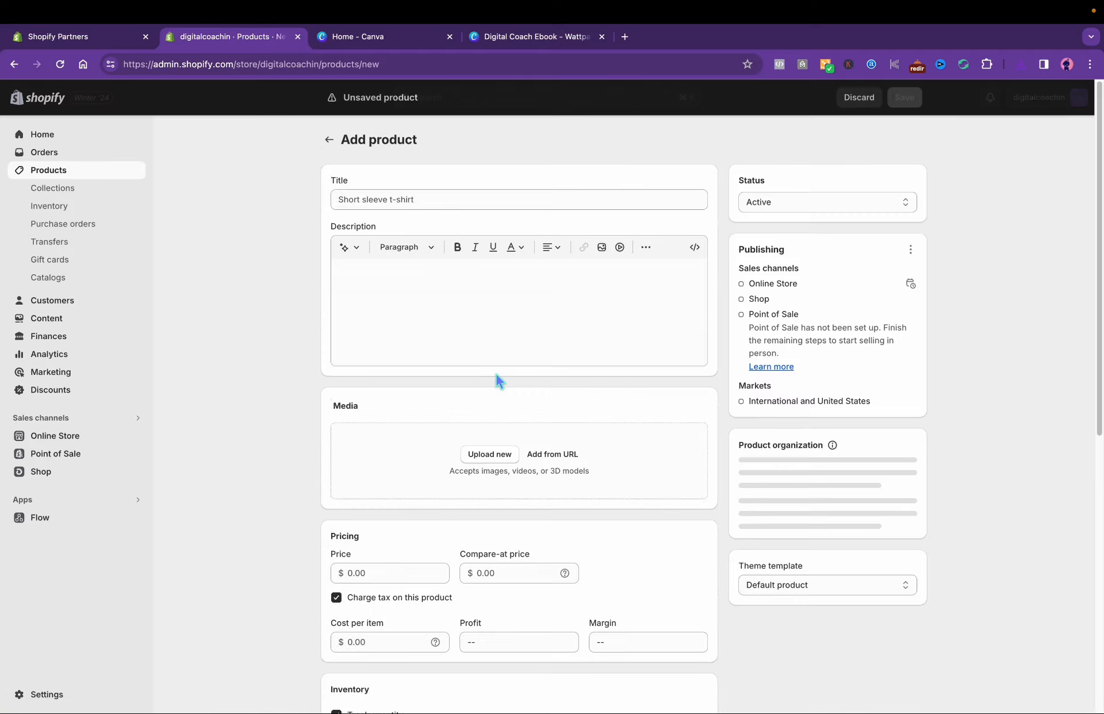
click(489, 454)
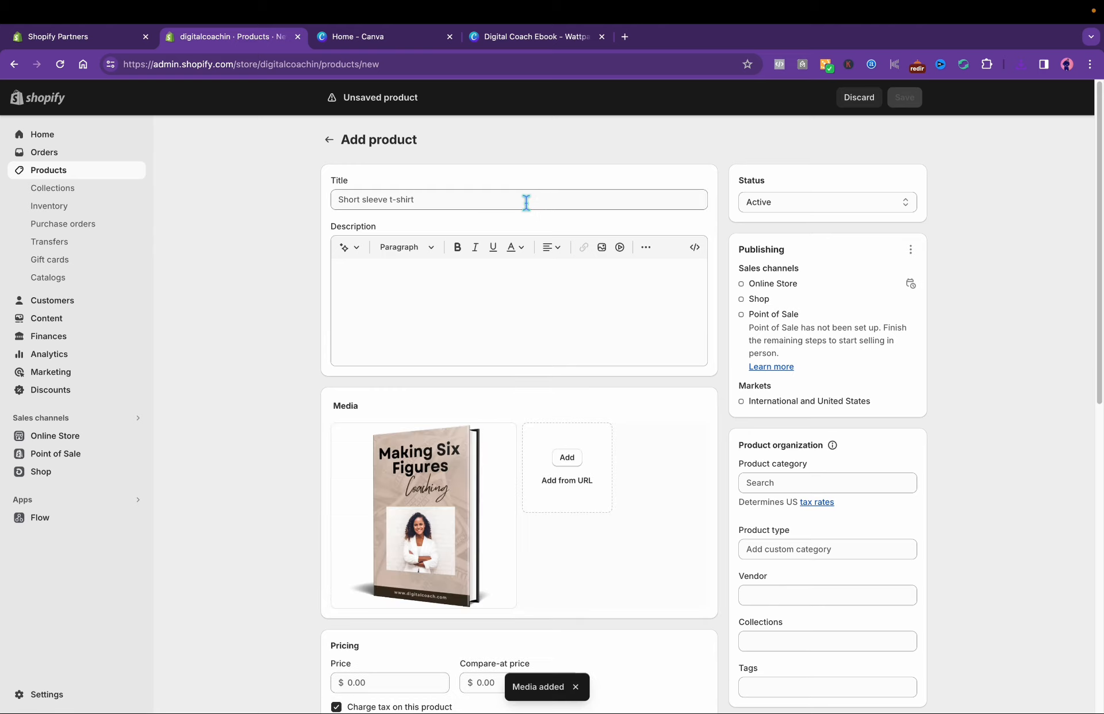
click(526, 202)
text(M)
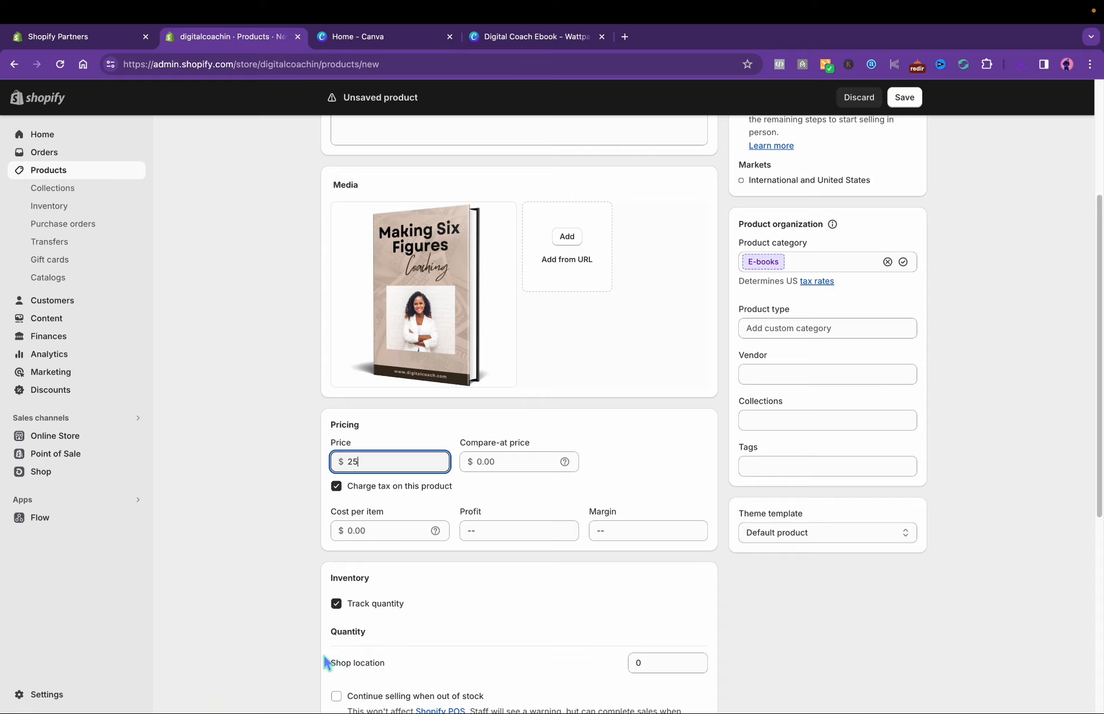
- Mark the ebook as a non-physical product, keep quantity tracking enabled and save the product
click(339, 605)
drag(1095, 266, 1079, 462)
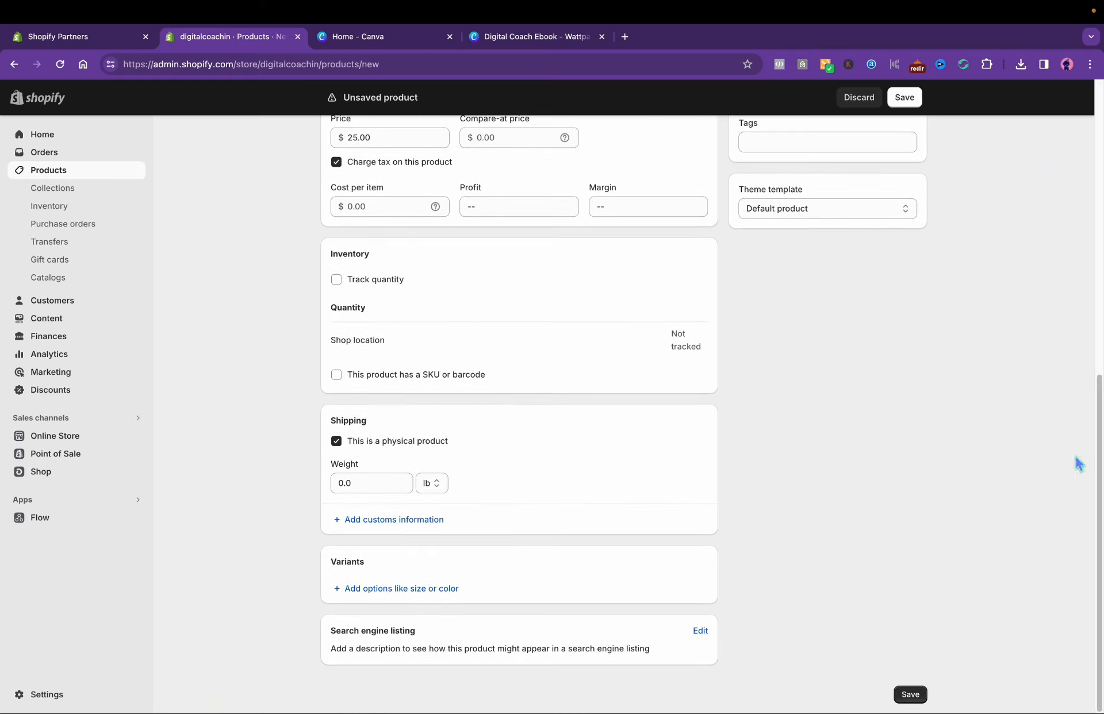
click(340, 445)
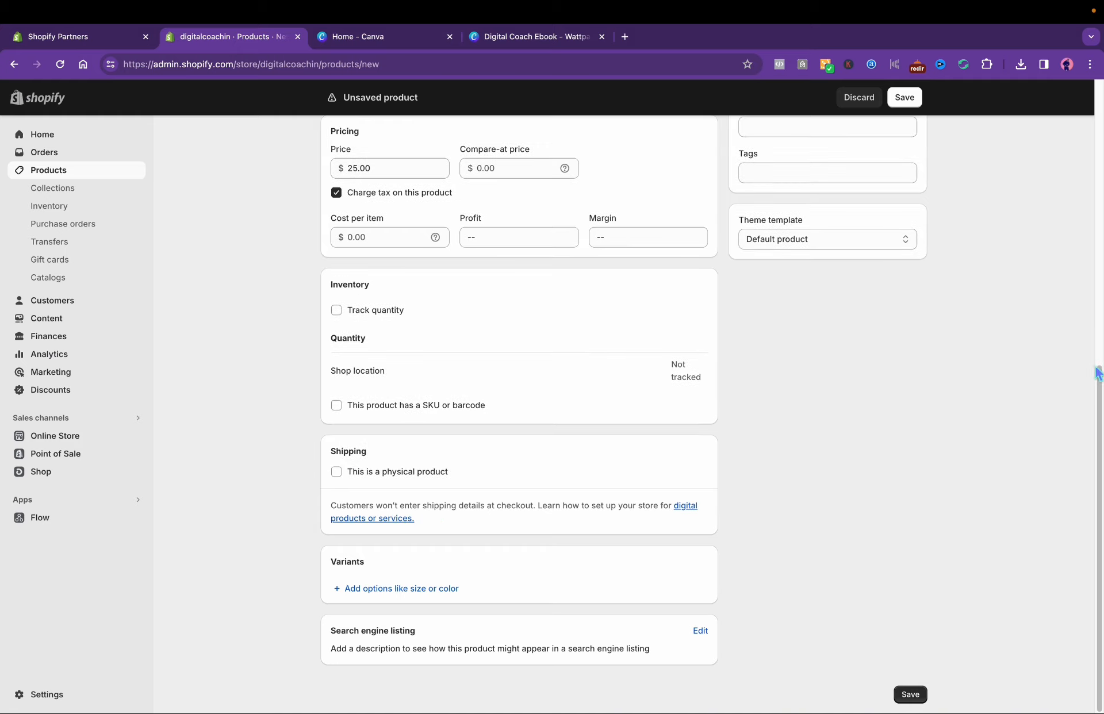
drag(1097, 372, 1090, 268)
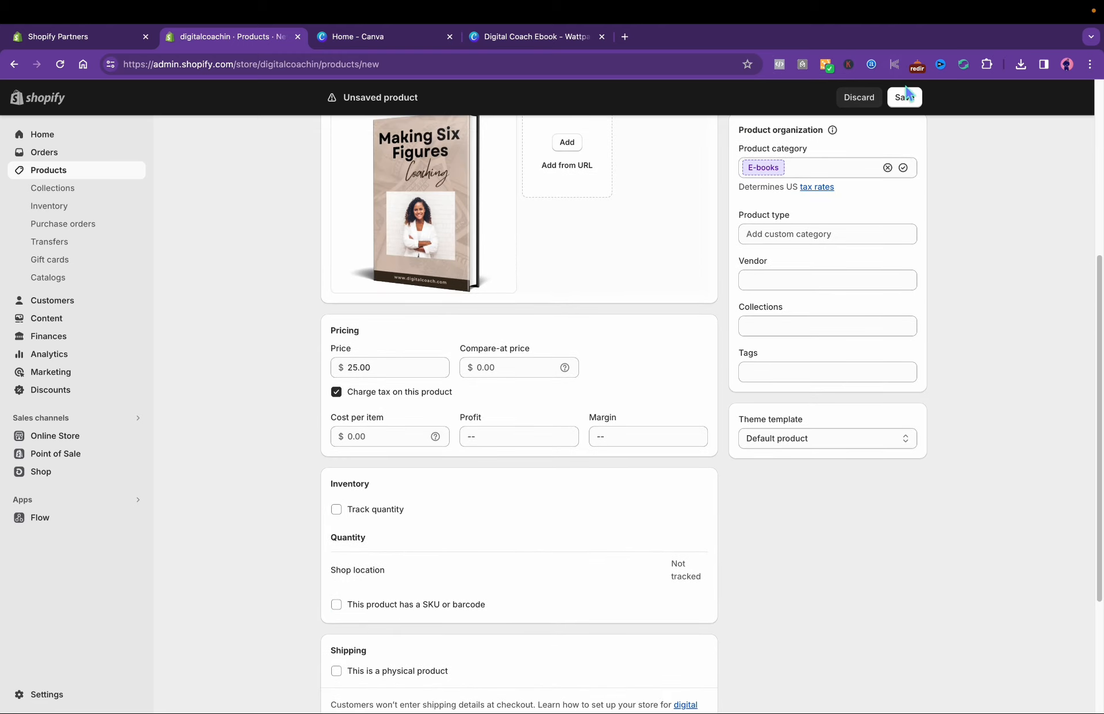
click(336, 510)
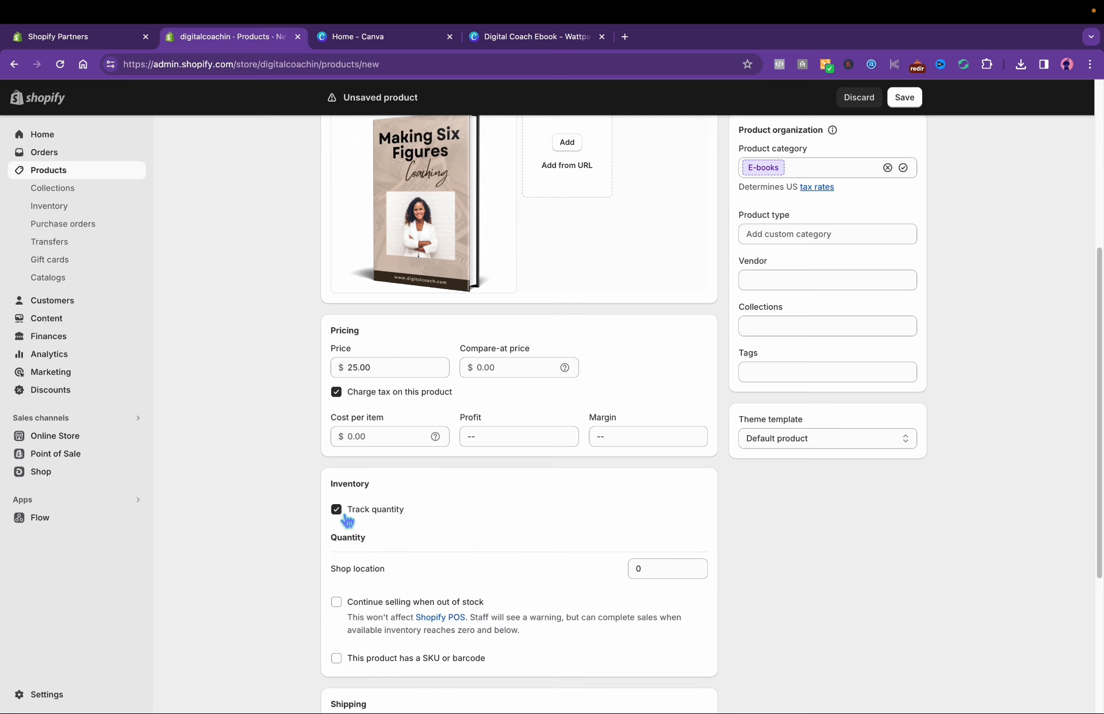
click(916, 106)
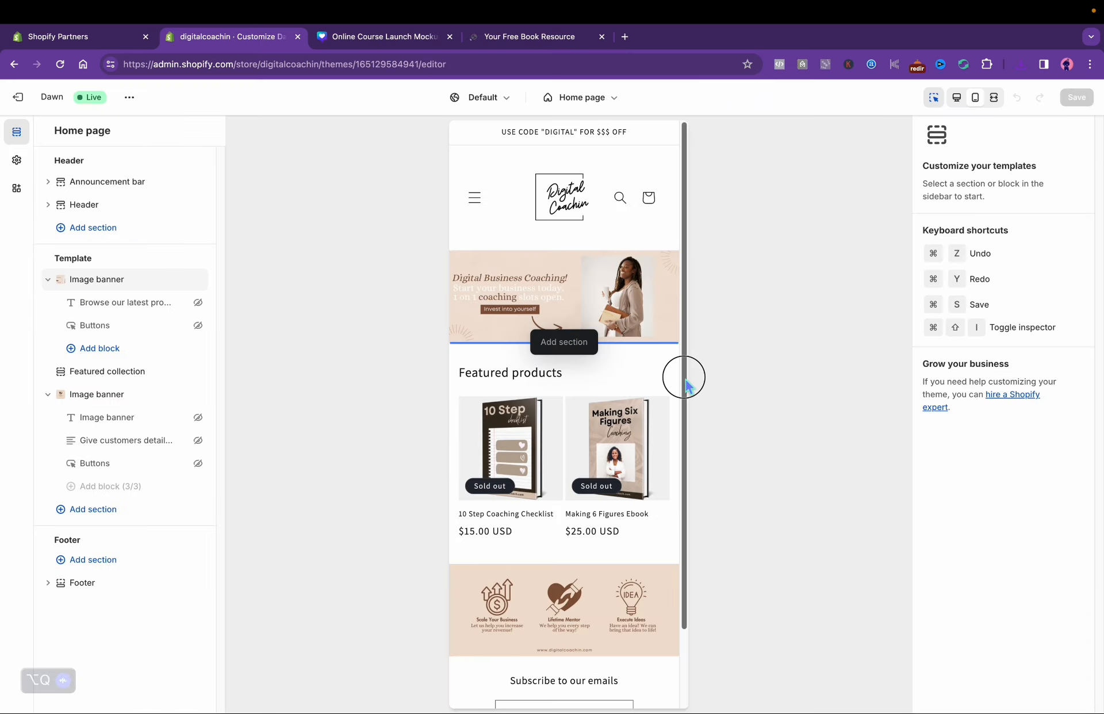
- Change the home page's Featured collection heading to "Featured Products" and save the theme
drag(685, 379, 693, 403)
click(524, 359)
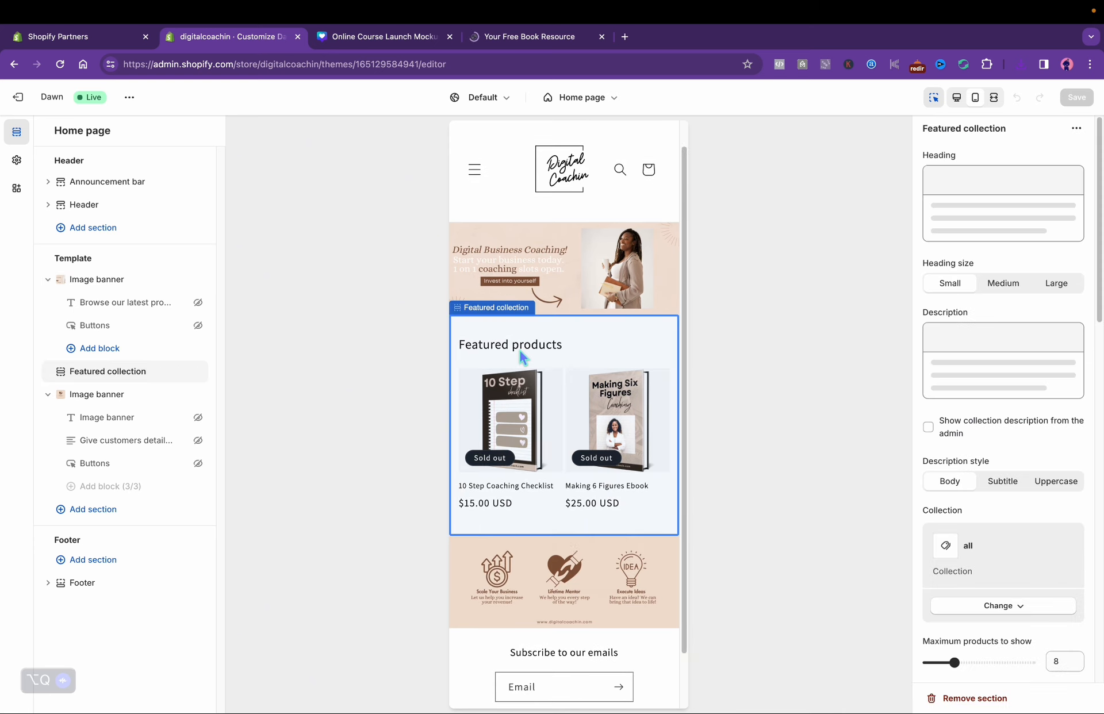
click(977, 213)
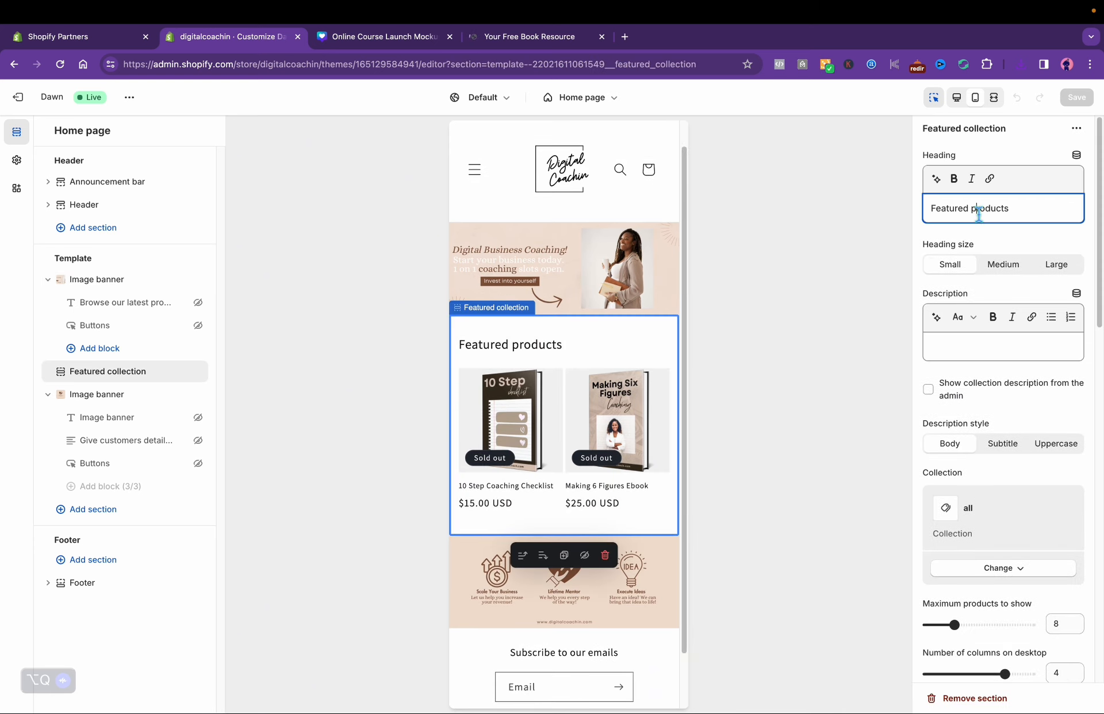
key(BackSpace)
text(P)
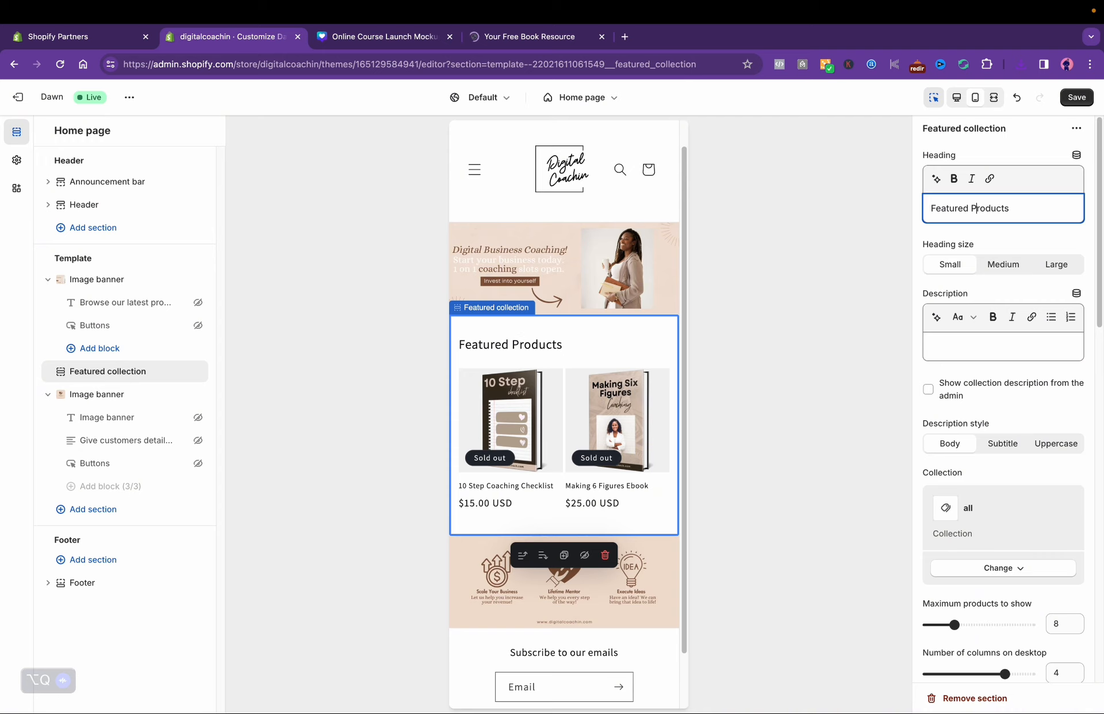
click(1076, 97)
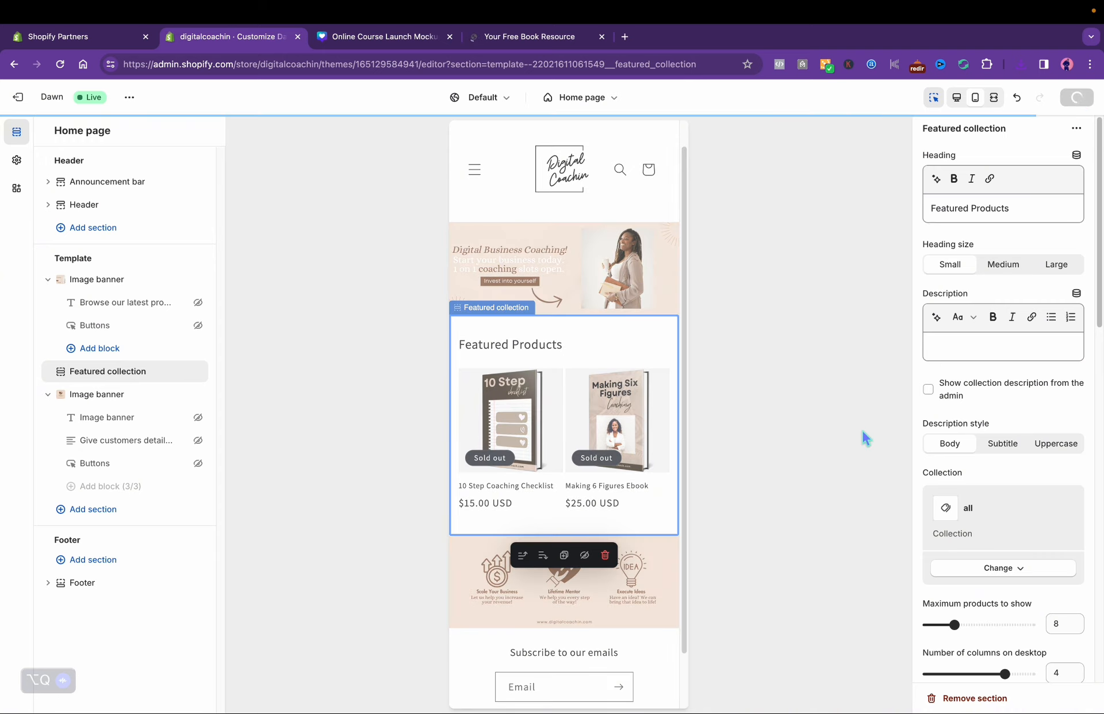
- In Shopify's theme color settings, set the Scheme 4 background used by the announcement bar to #b7a695
drag(1096, 288, 1094, 185)
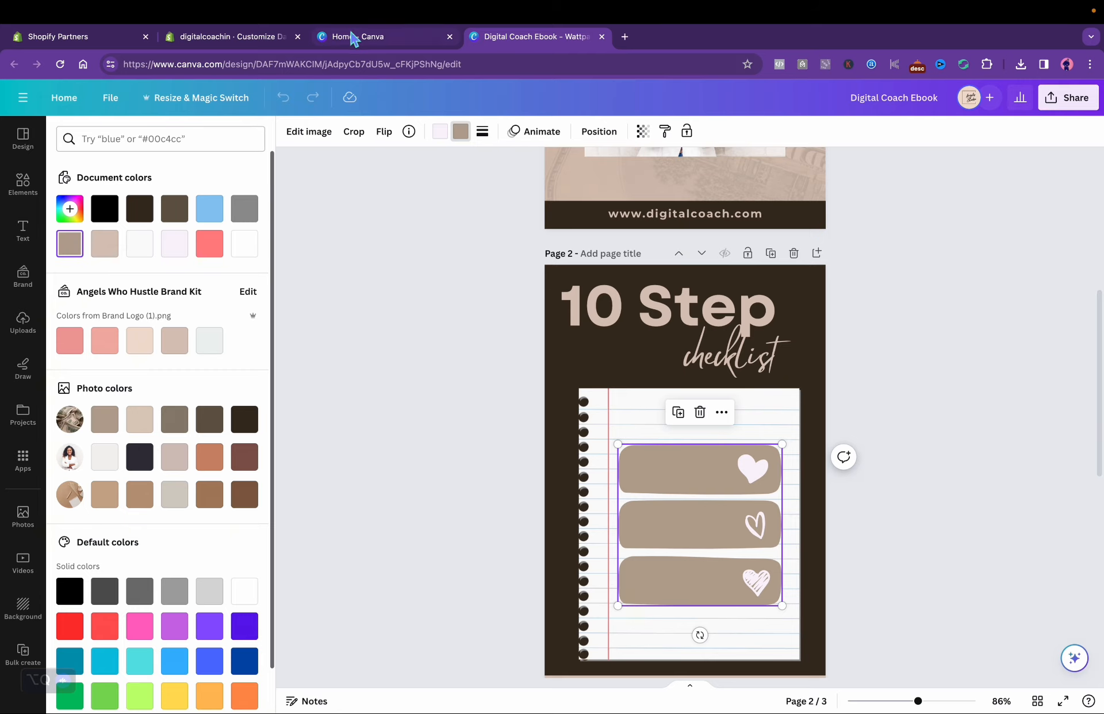
click(253, 37)
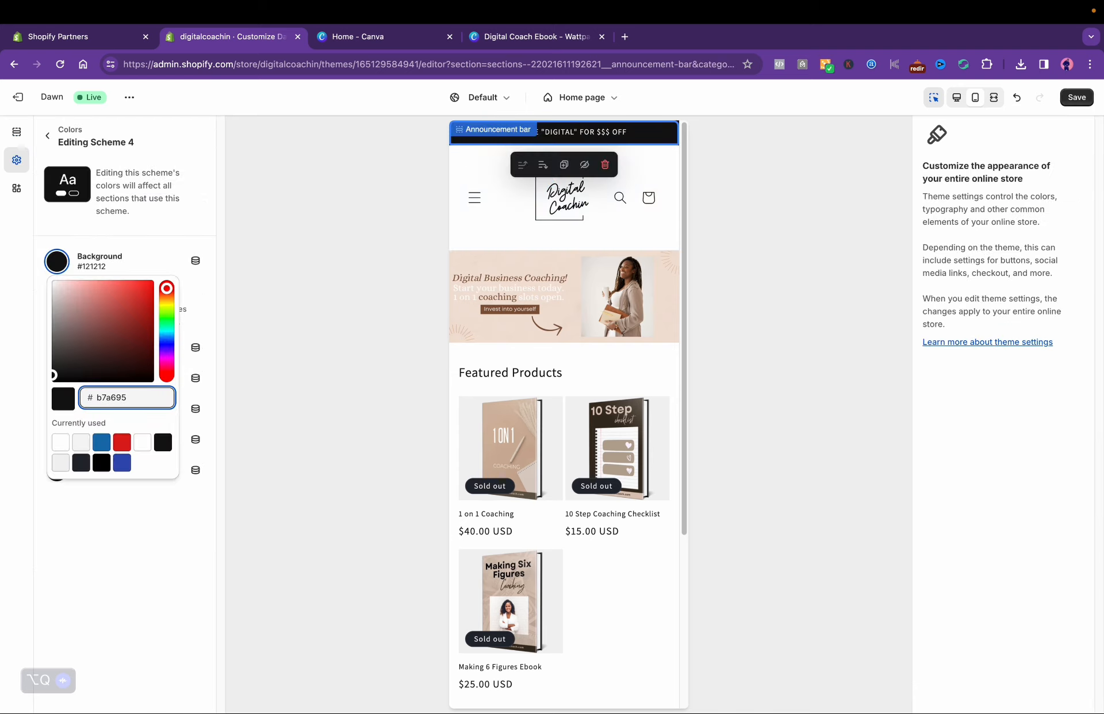
click(290, 395)
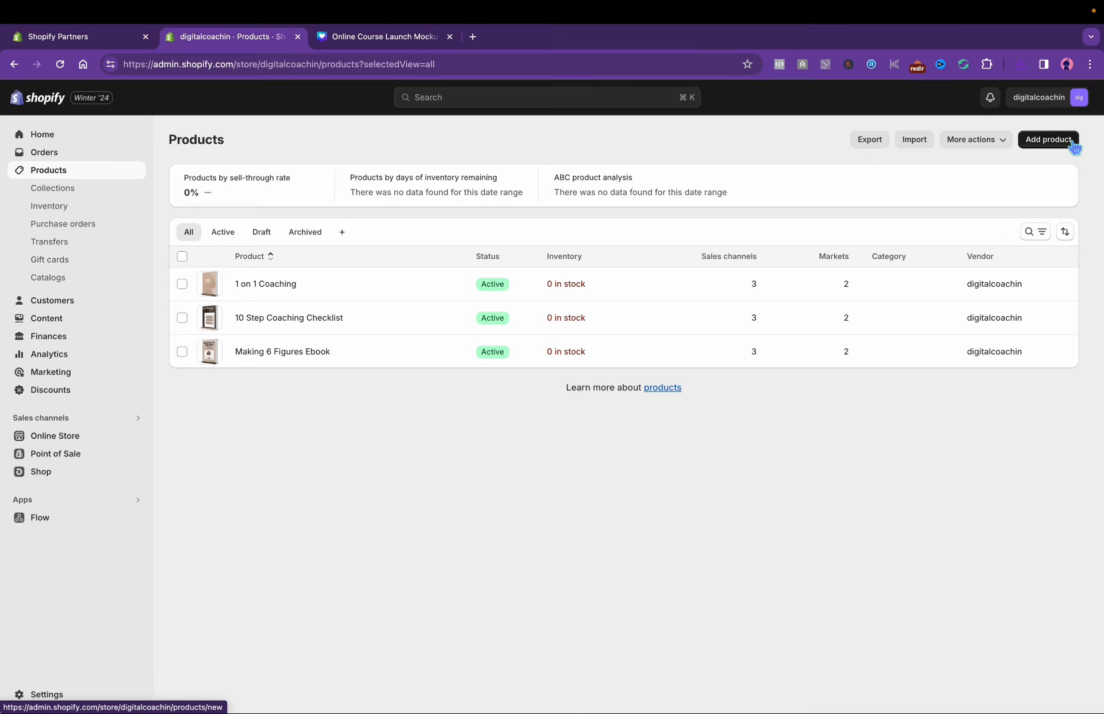
- Add a product titled "Digital Coaching Course" with the laptop, phone and checklist mockup image, priced at $249.00, and preview the home page
click(1048, 139)
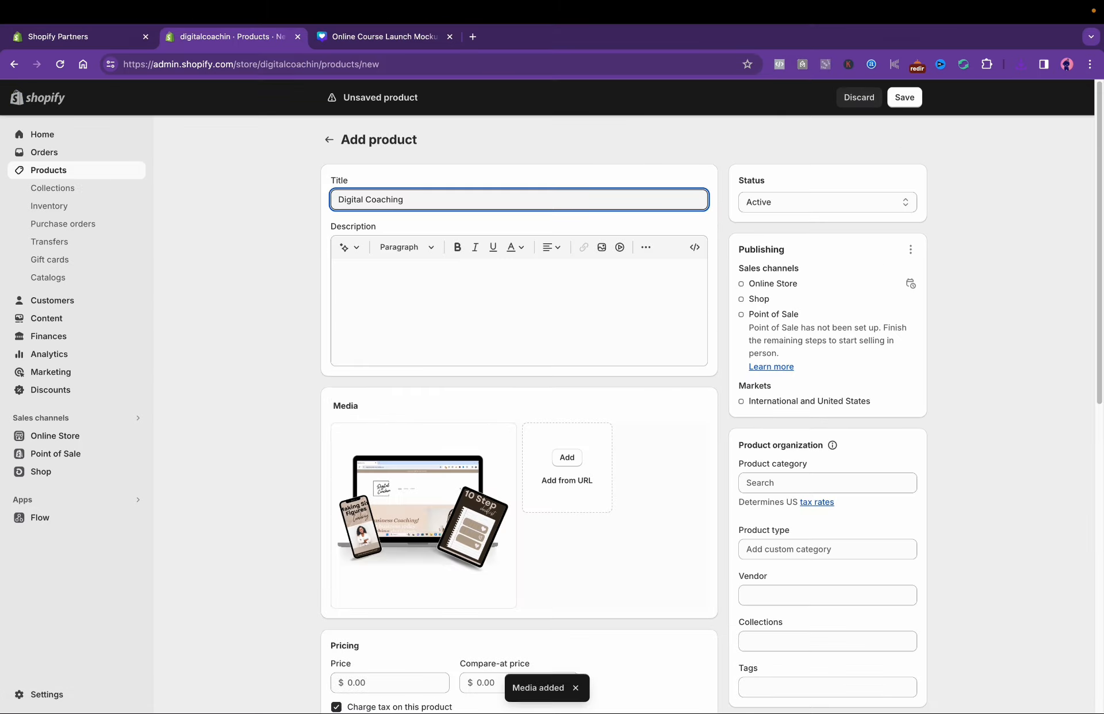
text(Cou)
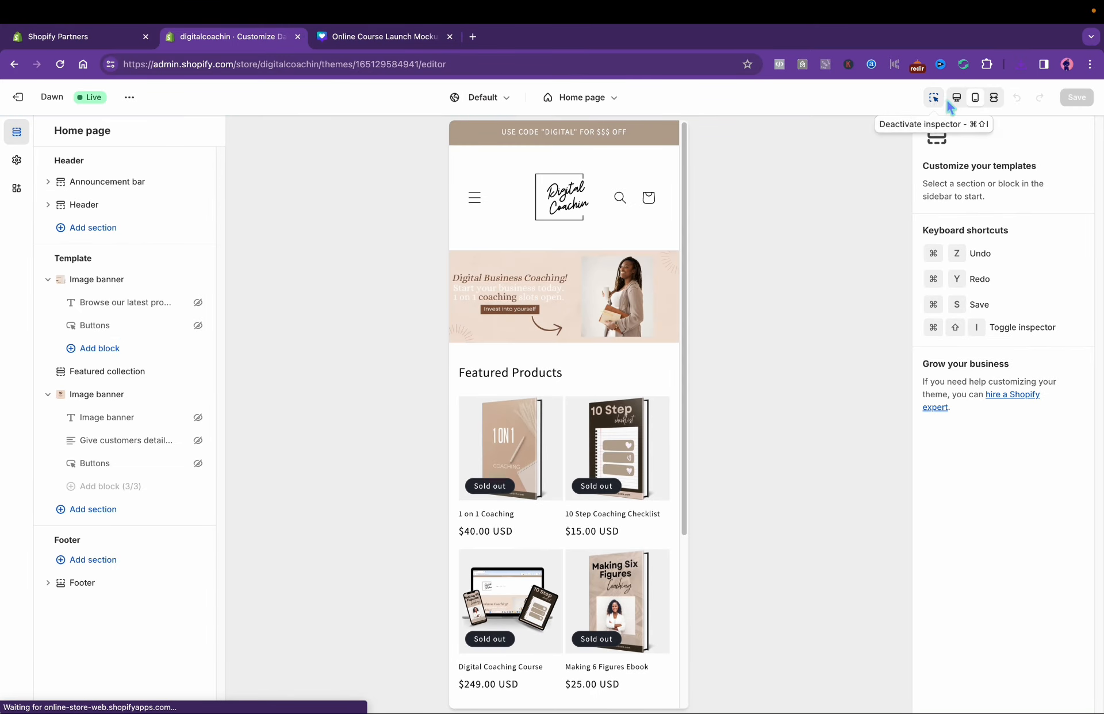
drag(685, 141, 674, 229)
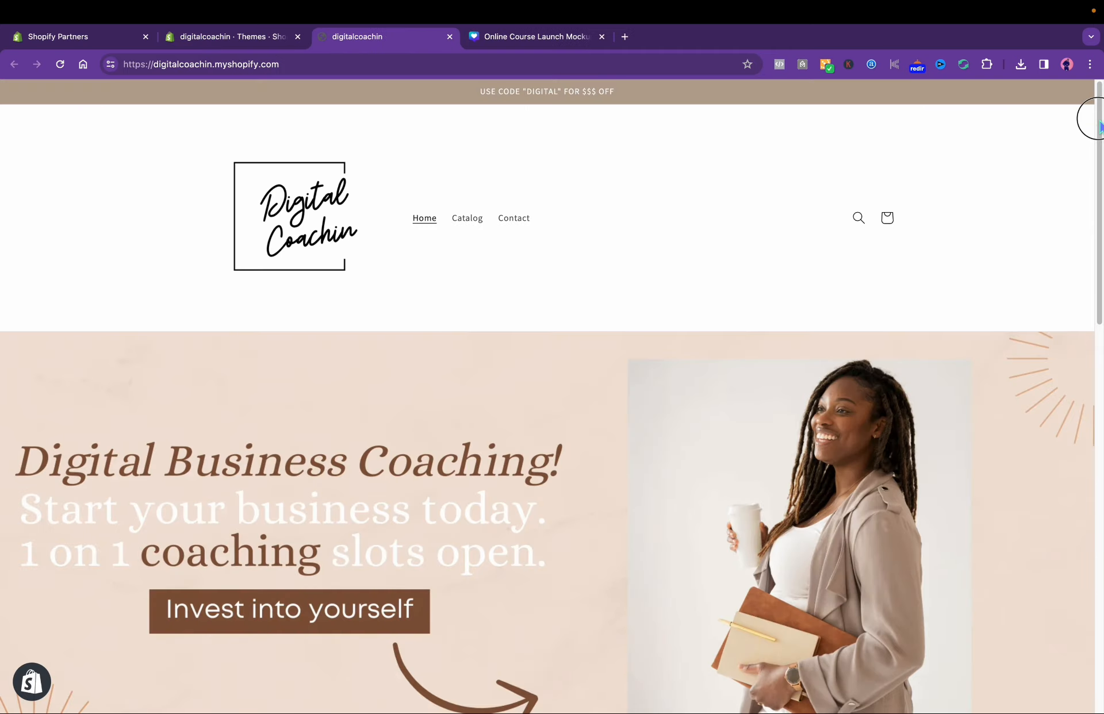
- Review the store's home page from the announcement bar down to the footer, then close the preview
drag(1099, 125, 1098, 501)
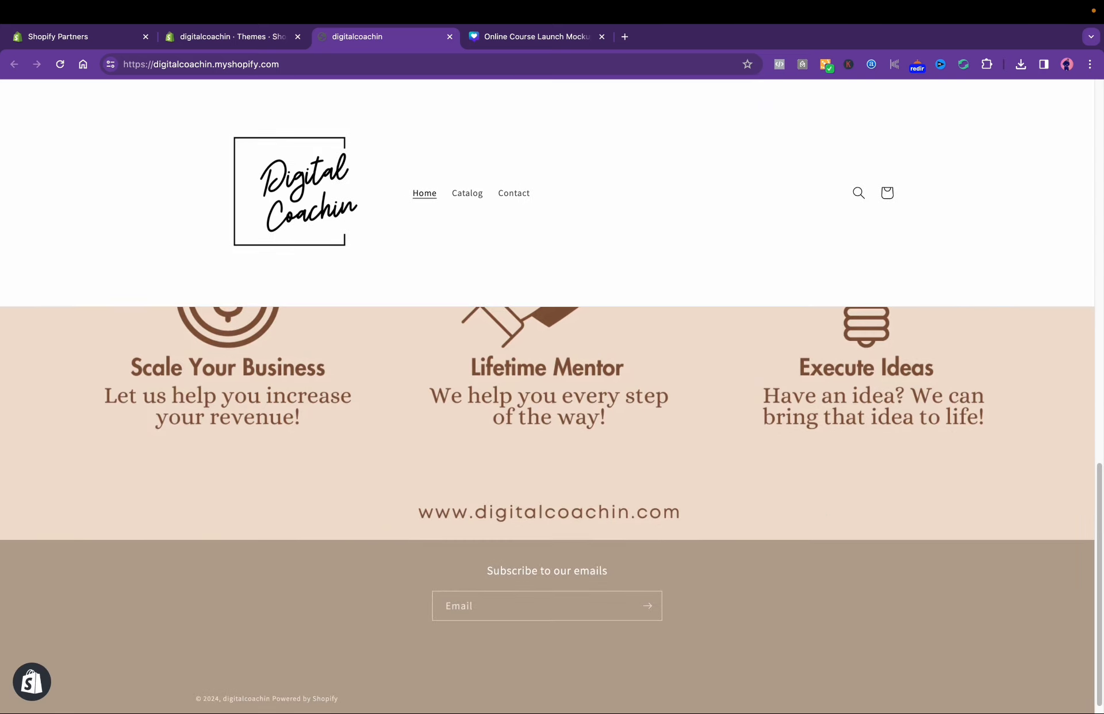
drag(1099, 482, 1098, 106)
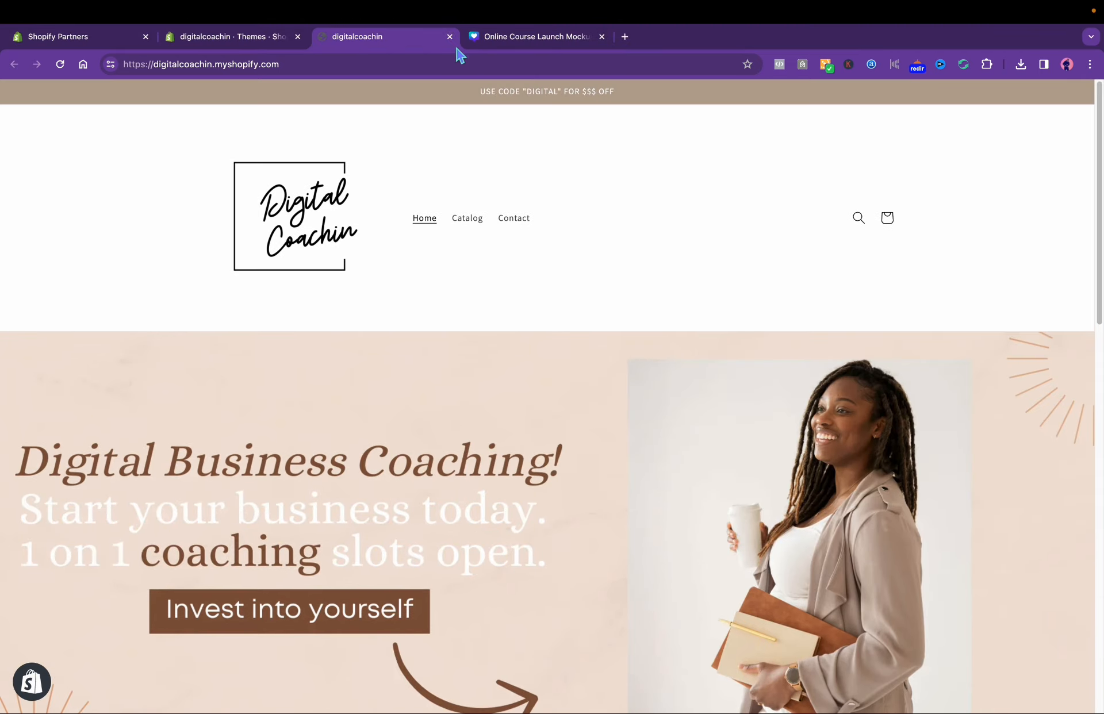
click(449, 36)
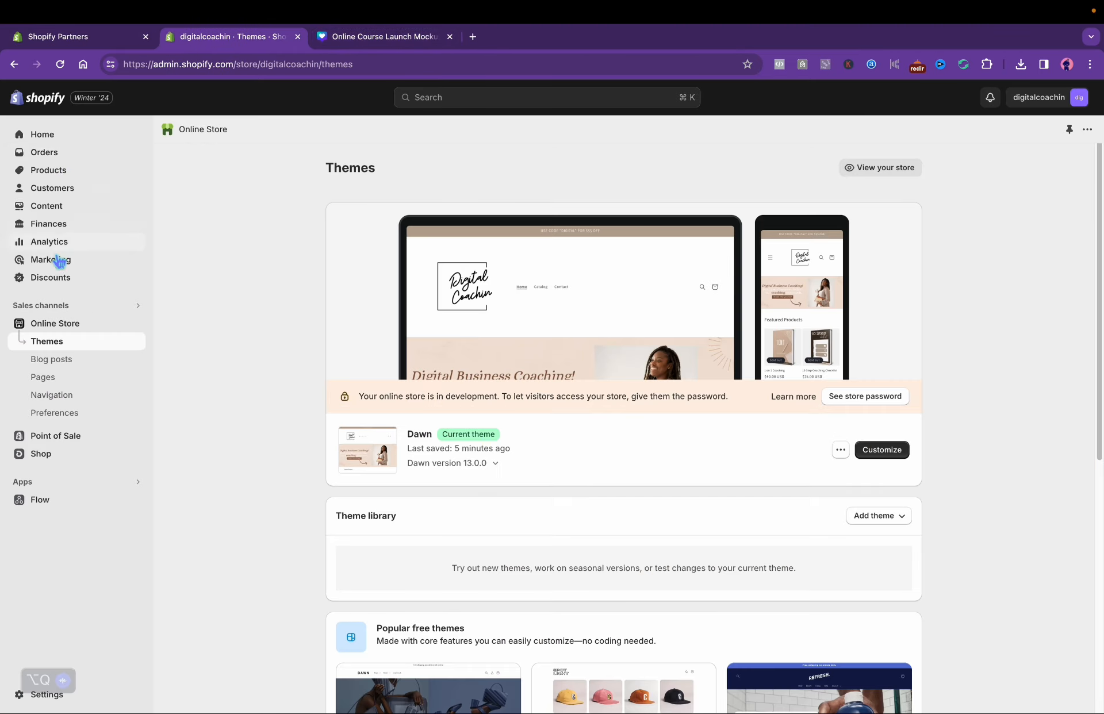
- Search the Shopify App Store for "digita" from the sales channels search and open the free Digital Downloads app's listing
click(63, 308)
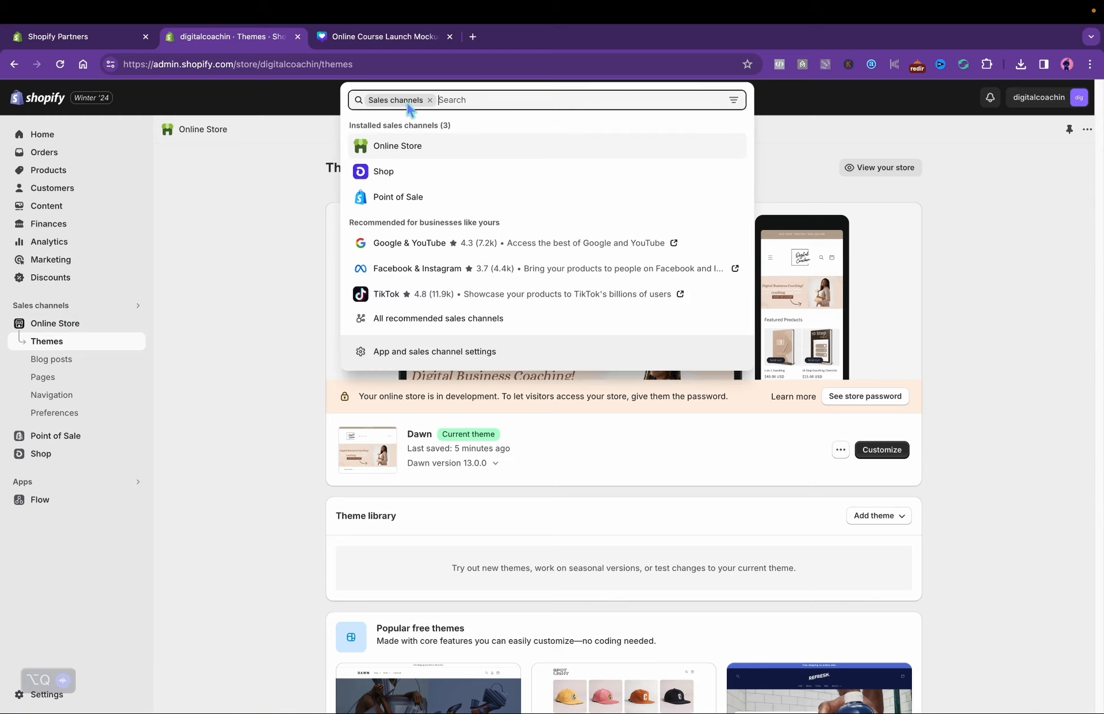
text(dig)
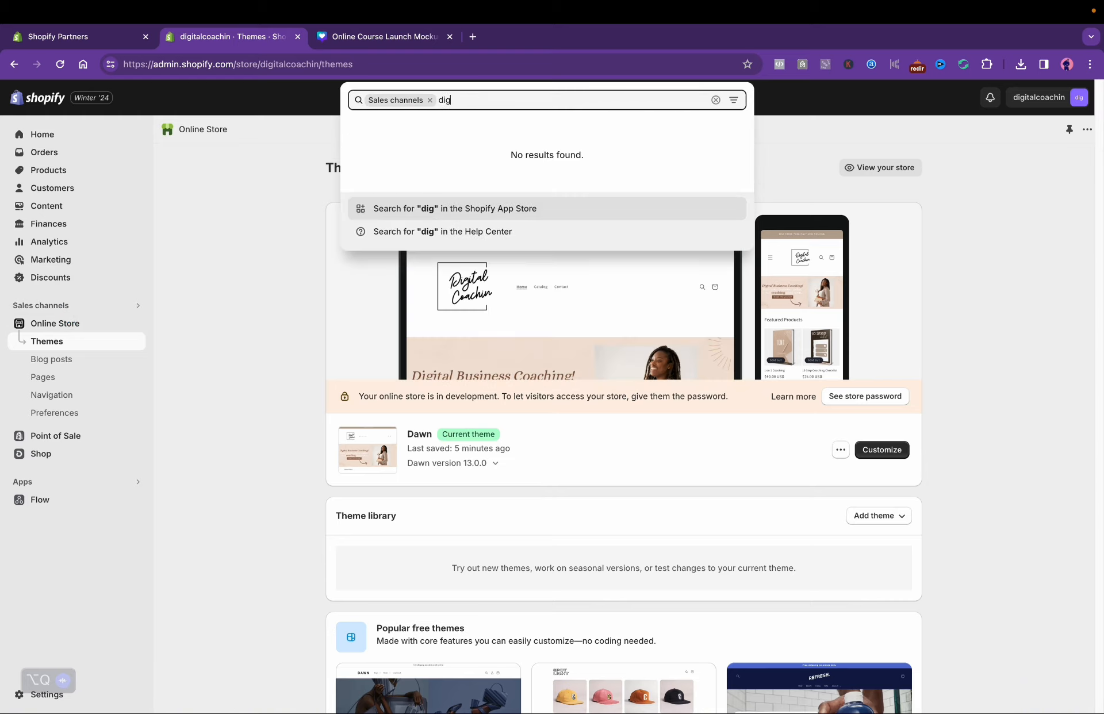
text(ital)
key(Return)
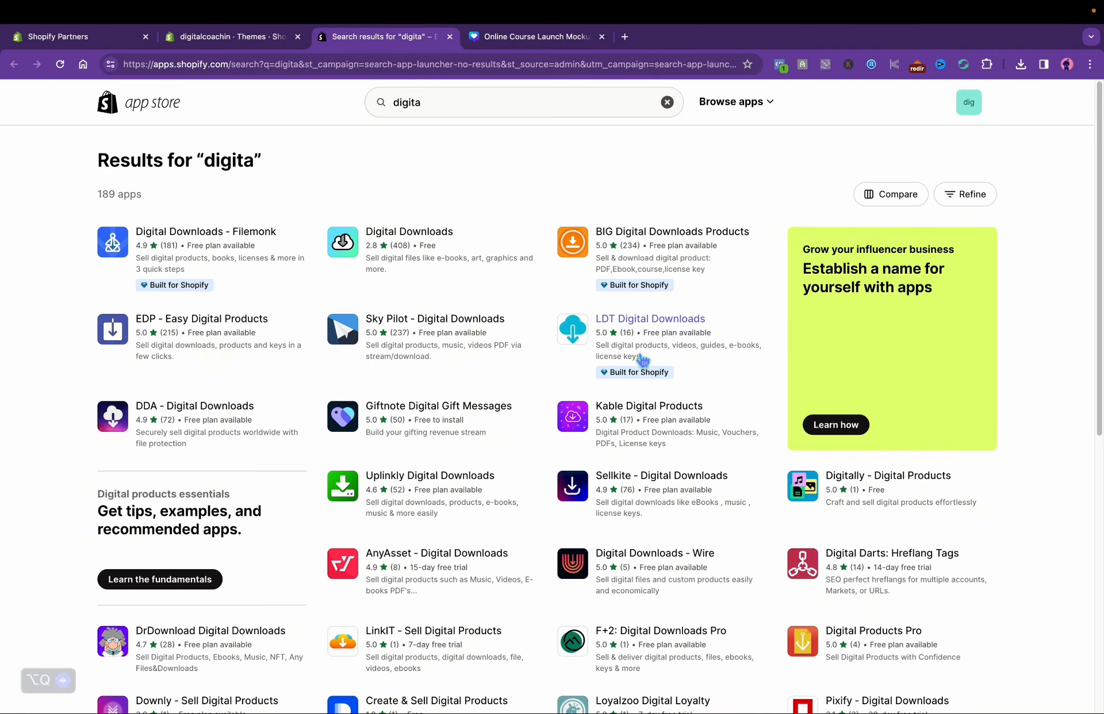
click(404, 235)
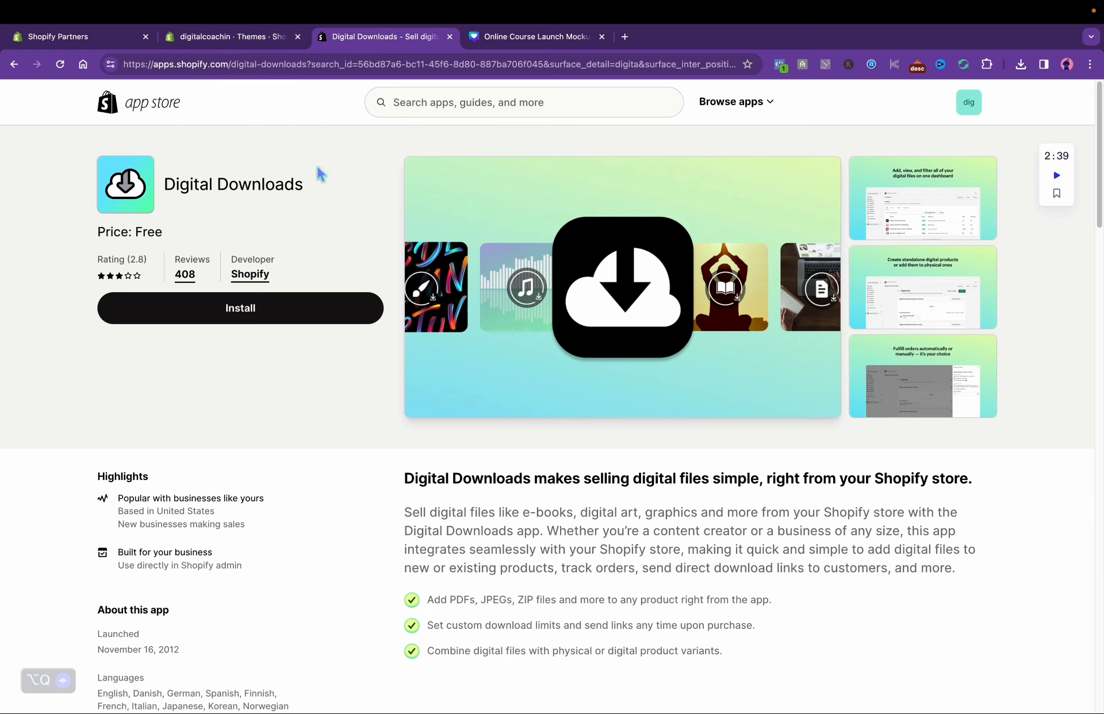
- Examine the Digital Downloads feature about adding PDFs, JPEGs and ZIP files to products, and return to the store admin
drag(437, 601, 711, 603)
click(790, 621)
click(249, 40)
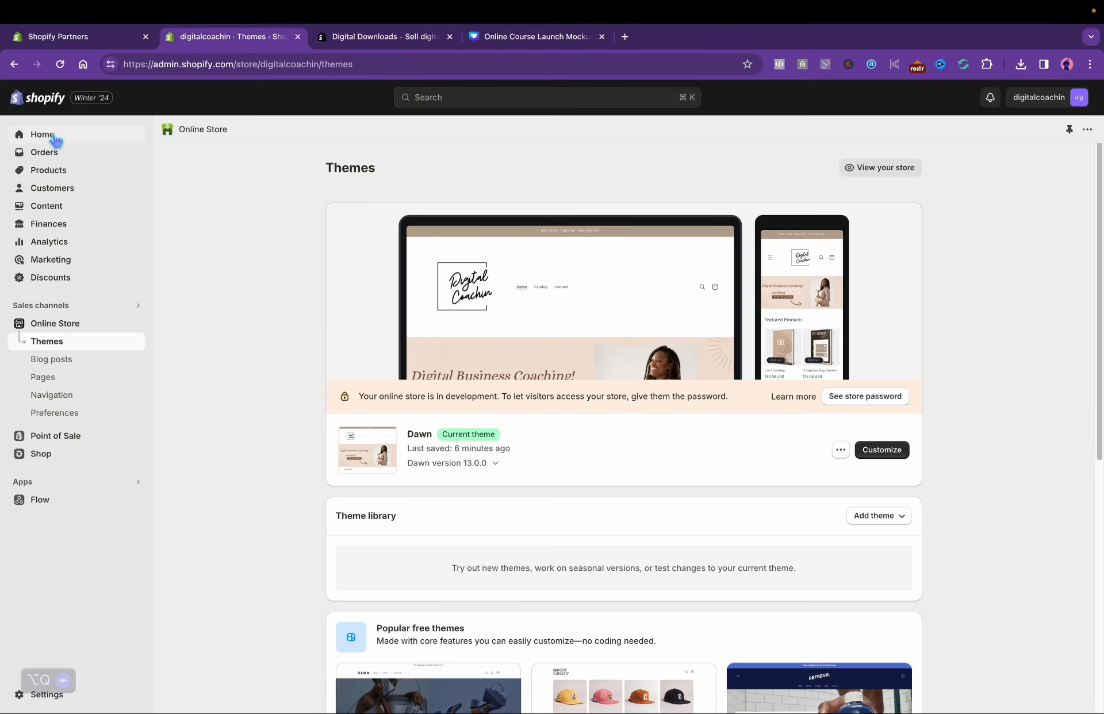